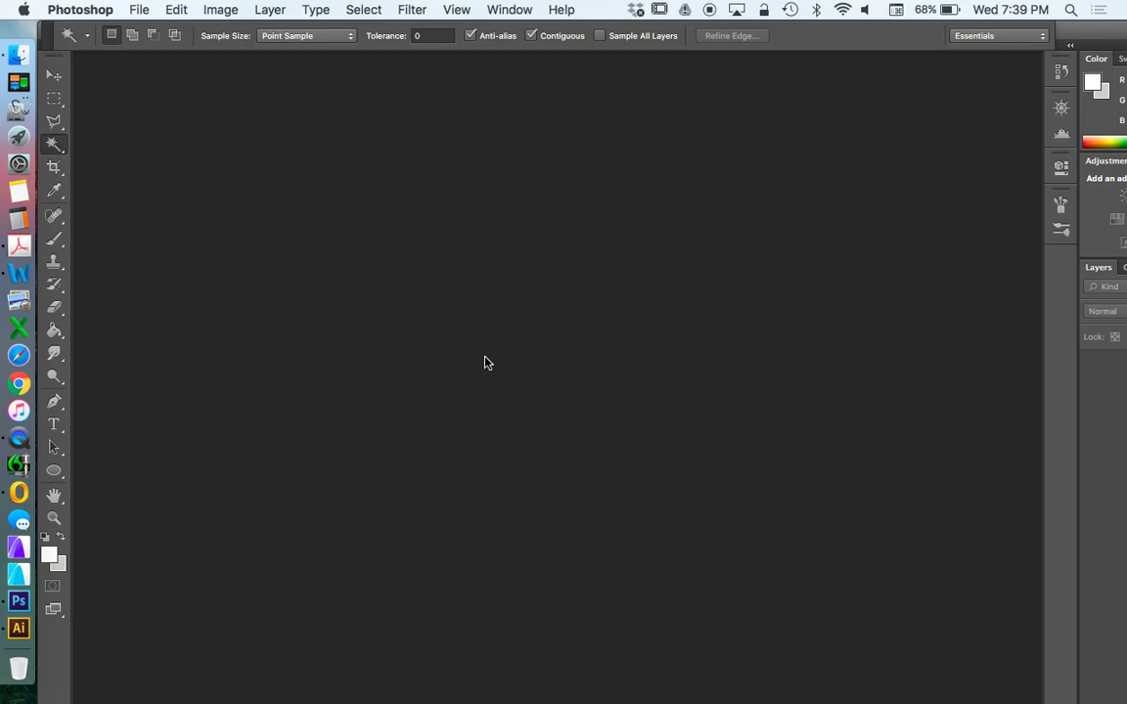
- Open RENDER - FRONT - COLOUR.tif from the IMAGES folder and zoom out to see it whole
{"action": "left_click", "coordinate": [19, 54]}
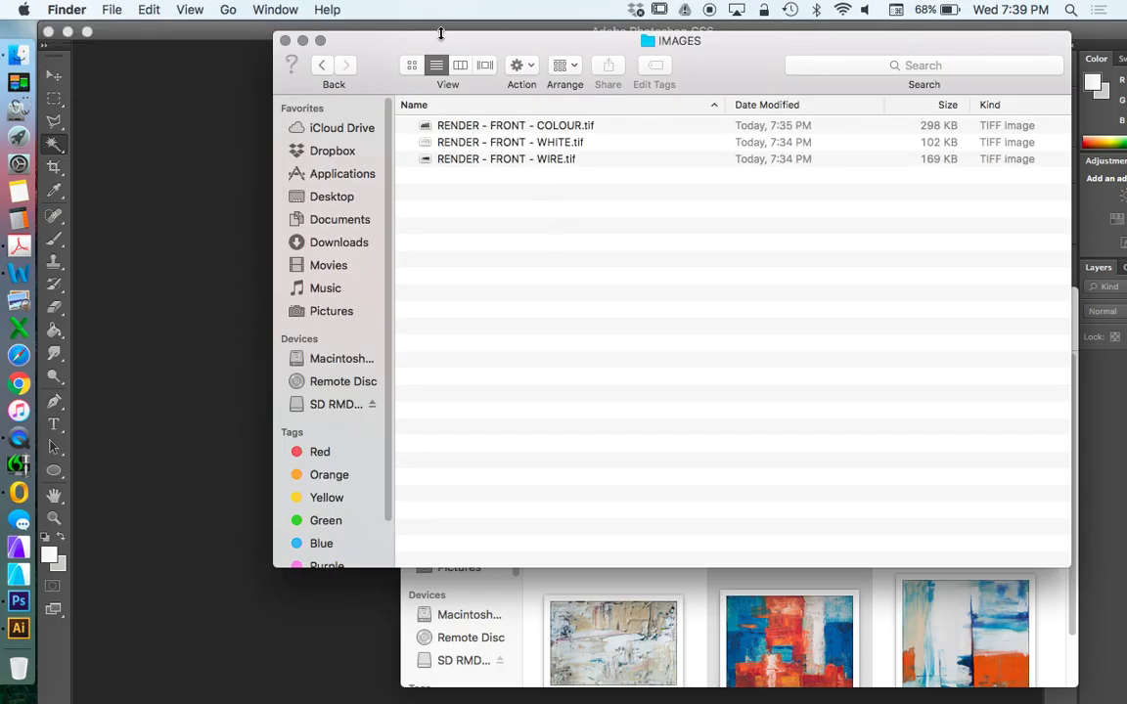
{"action": "left_click_drag", "start_coordinate": [442, 33], "coordinate": [486, 32]}
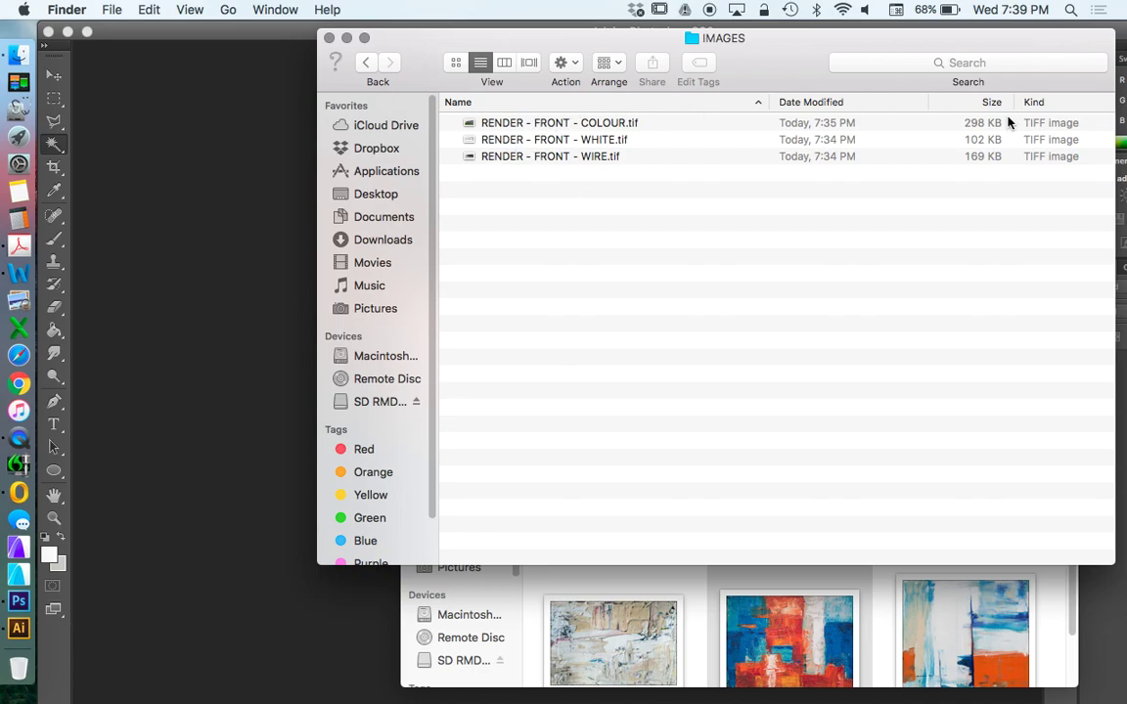
{"action": "left_click_drag", "start_coordinate": [564, 125], "coordinate": [186, 215]}
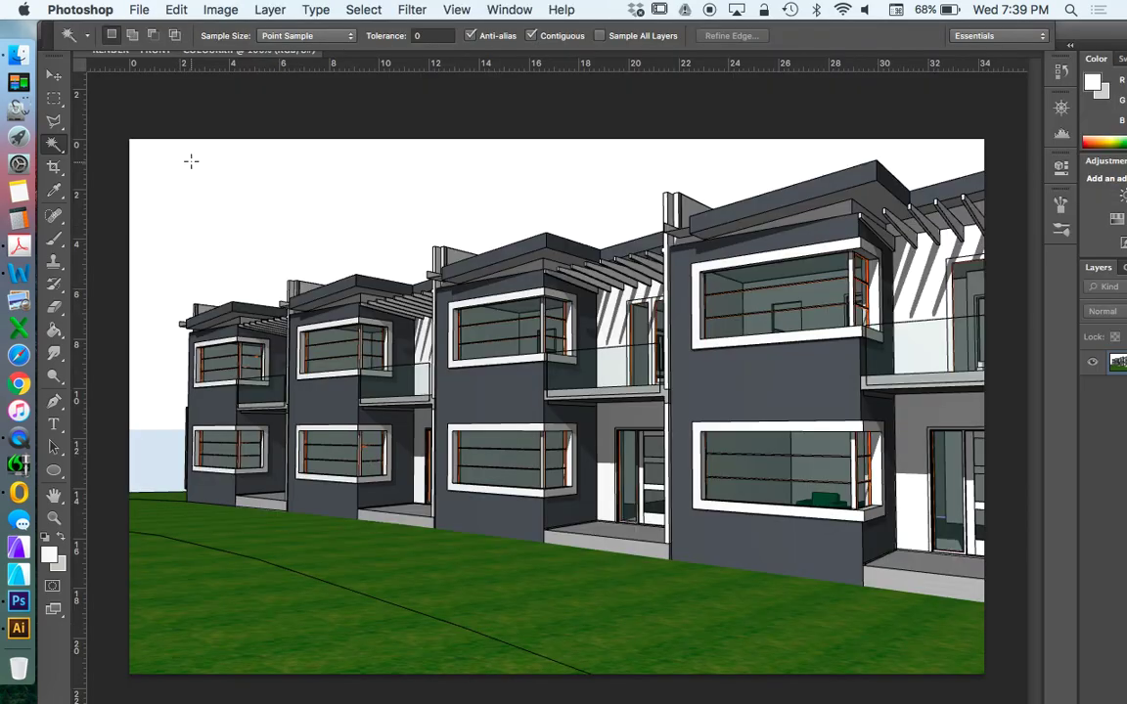
{"action": "left_click", "coordinate": [17, 54]}
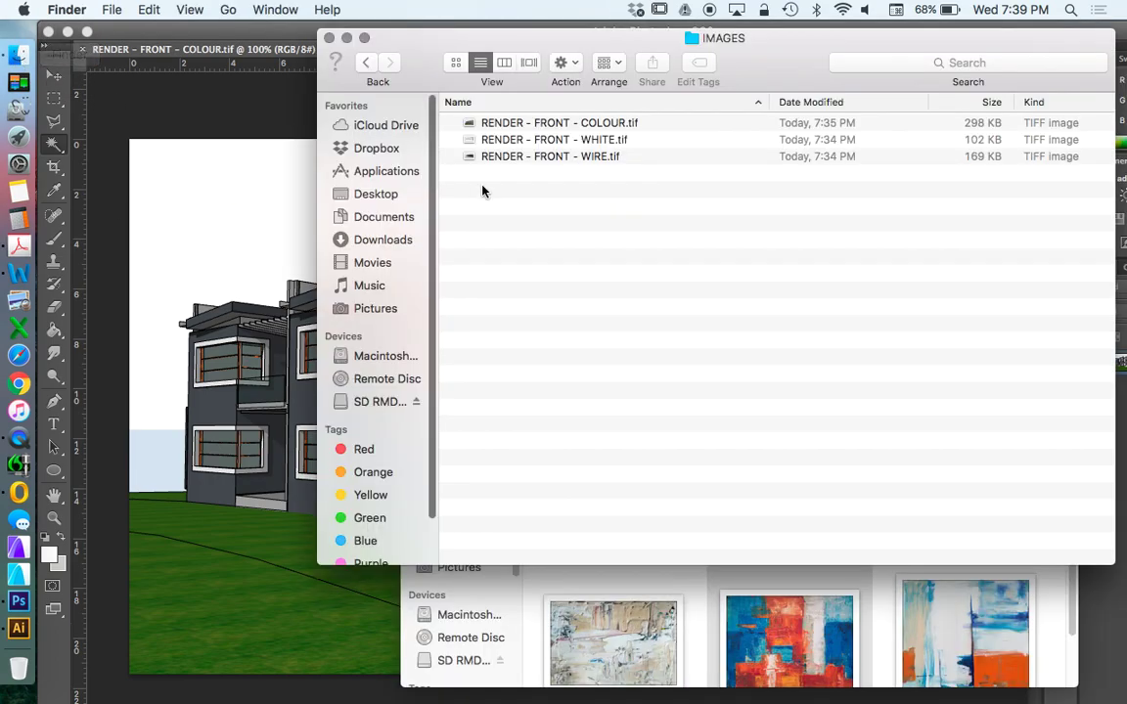
{"action": "left_click", "coordinate": [230, 118]}
{"action": "left_click", "coordinate": [55, 520]}
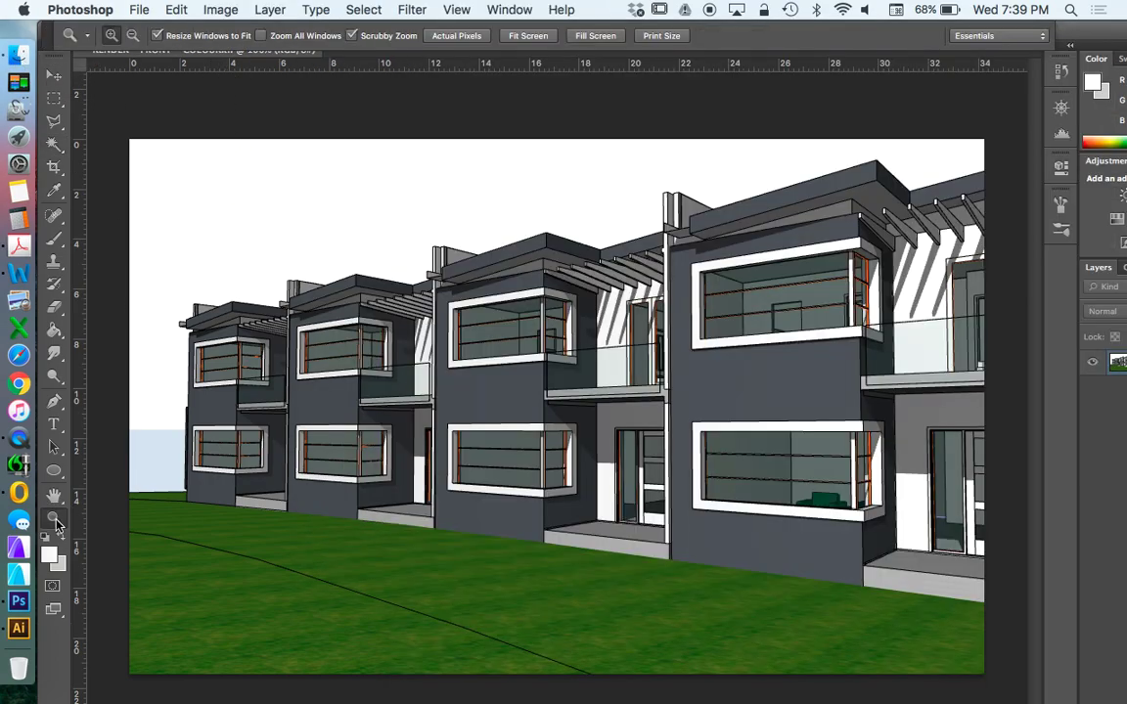
{"action": "left_click", "coordinate": [437, 277], "text": "alt"}
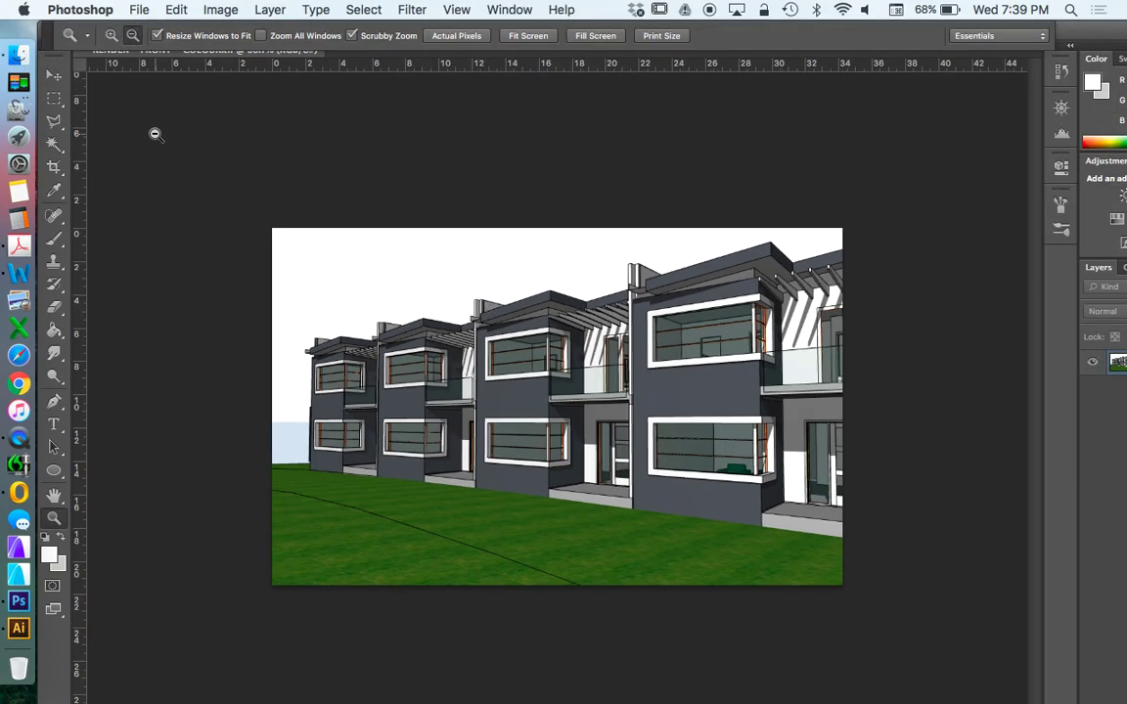
- Place RENDER - FRONT - WHITE.tif as a layer above the colour Background
{"action": "left_click", "coordinate": [18, 54]}
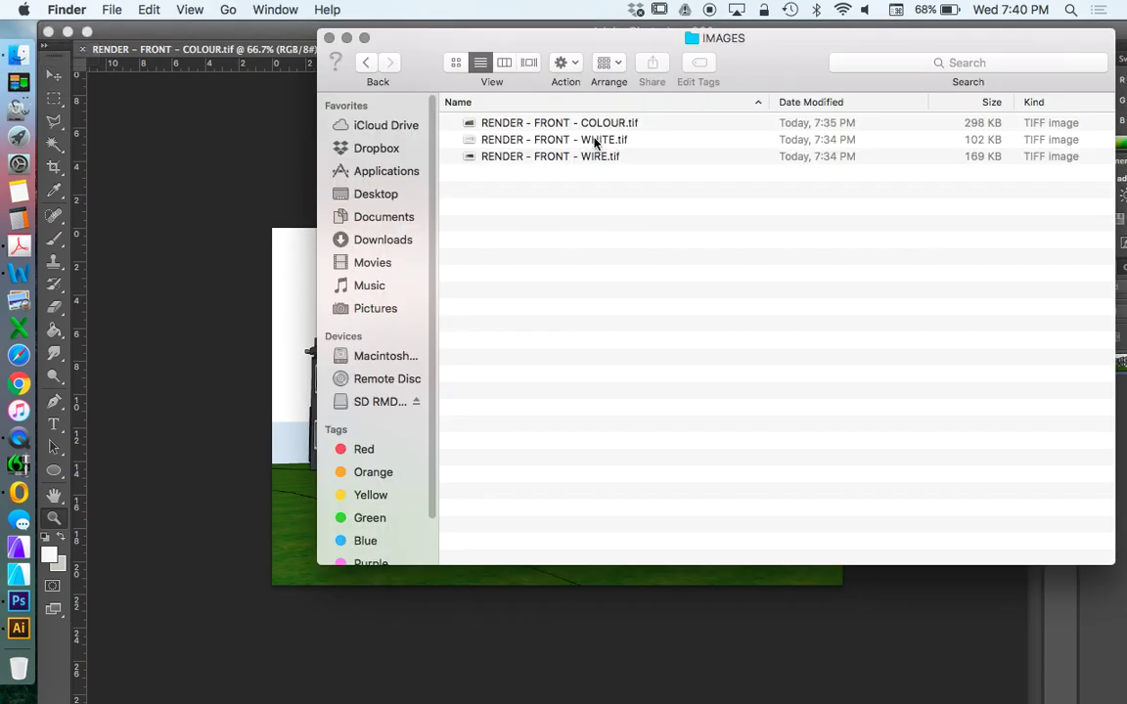
{"action": "left_click_drag", "start_coordinate": [594, 142], "coordinate": [166, 210]}
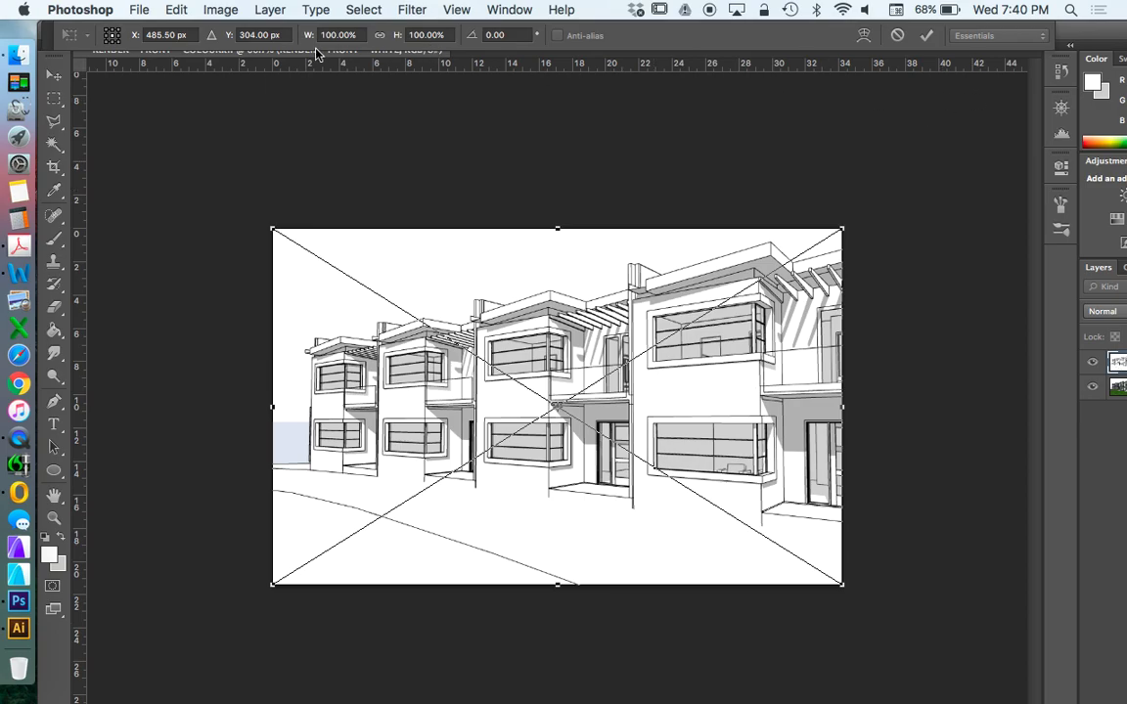
{"action": "left_click_drag", "start_coordinate": [988, 34], "coordinate": [1107, 70]}
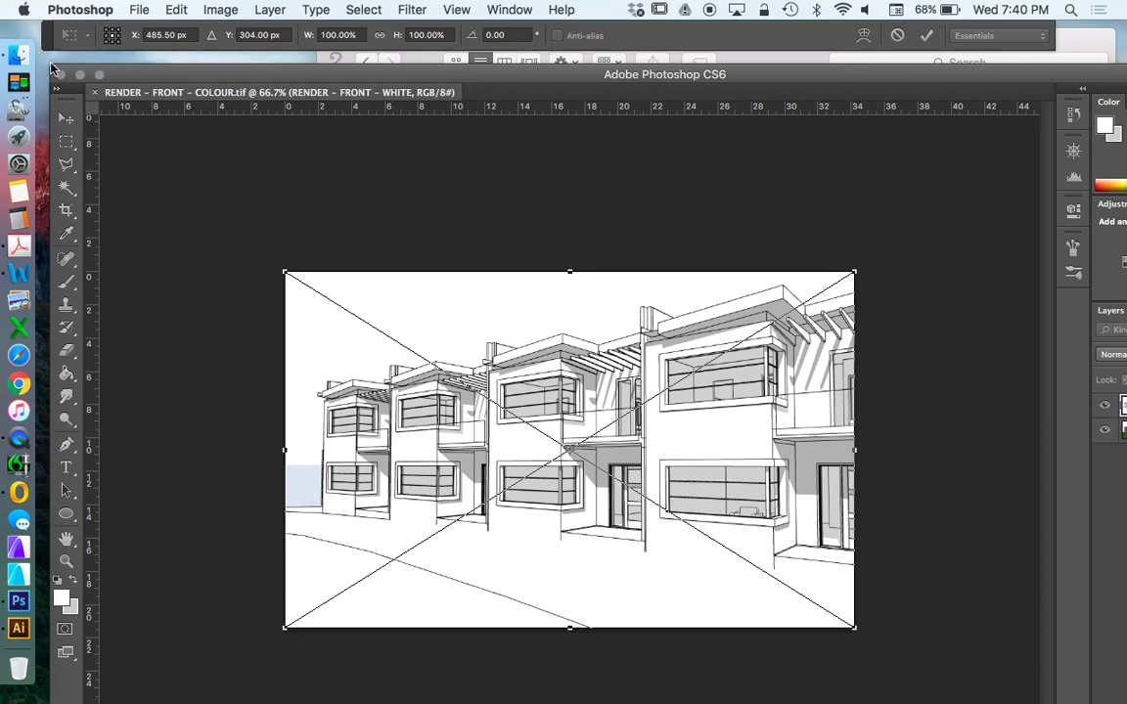
{"action": "left_click_drag", "start_coordinate": [127, 77], "coordinate": [142, 87]}
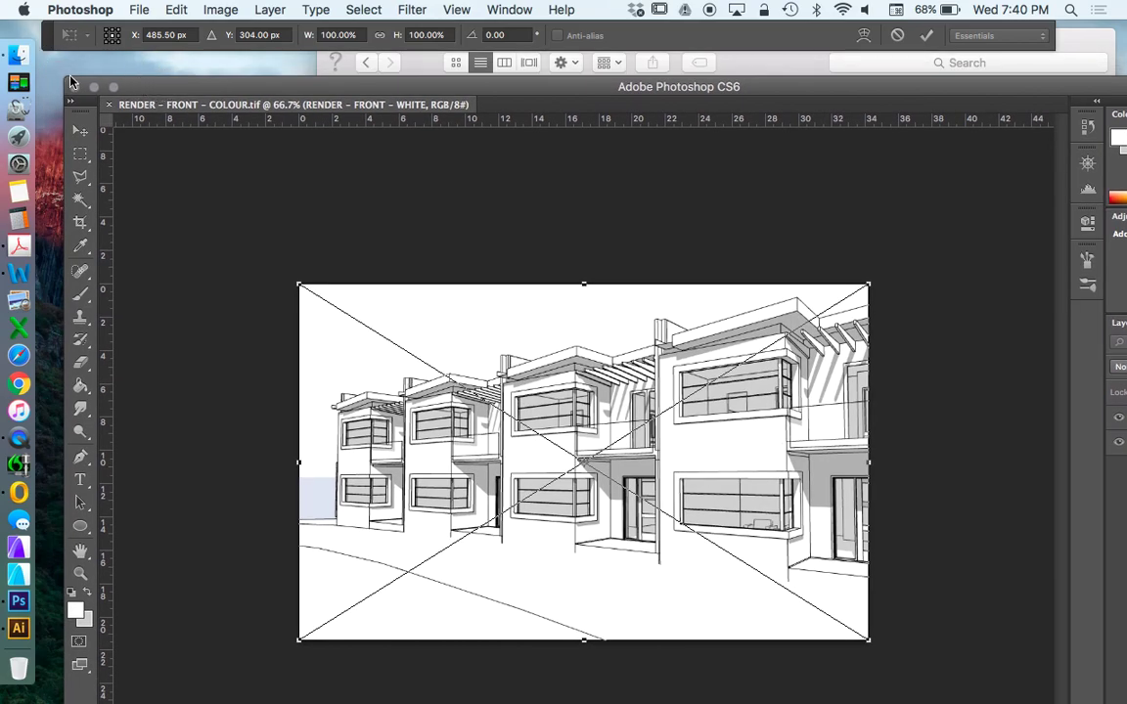
{"action": "left_click_drag", "start_coordinate": [60, 75], "coordinate": [108, 62]}
{"action": "left_click", "coordinate": [55, 109]}
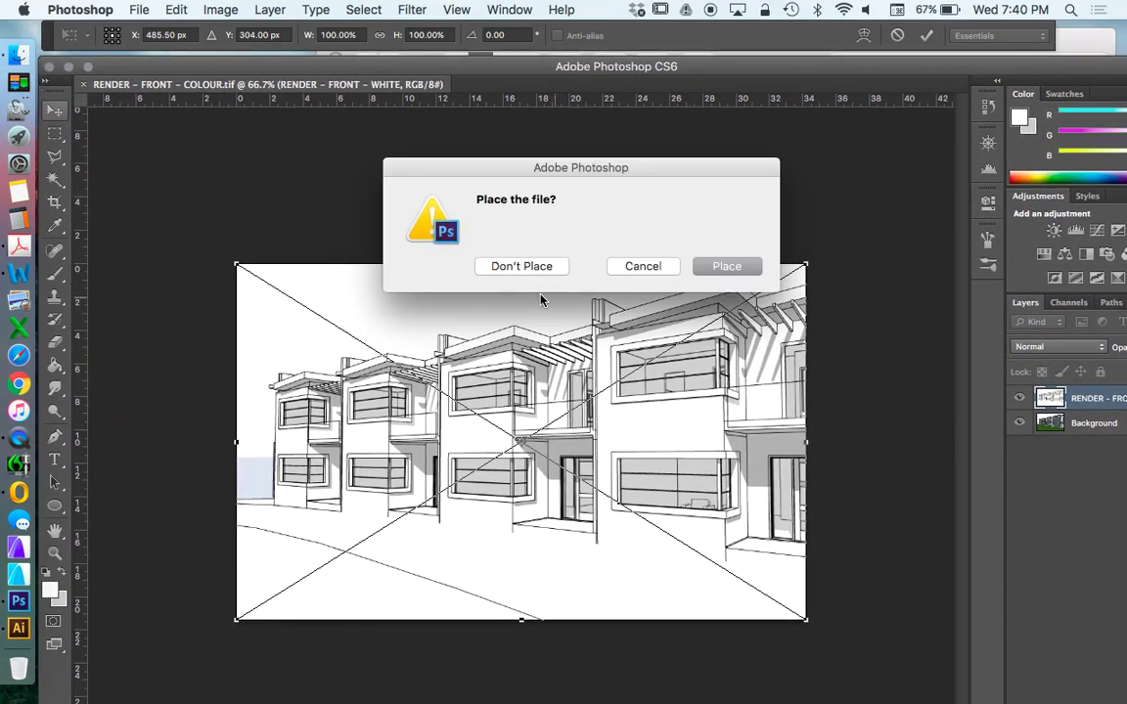
{"action": "left_click", "coordinate": [727, 268]}
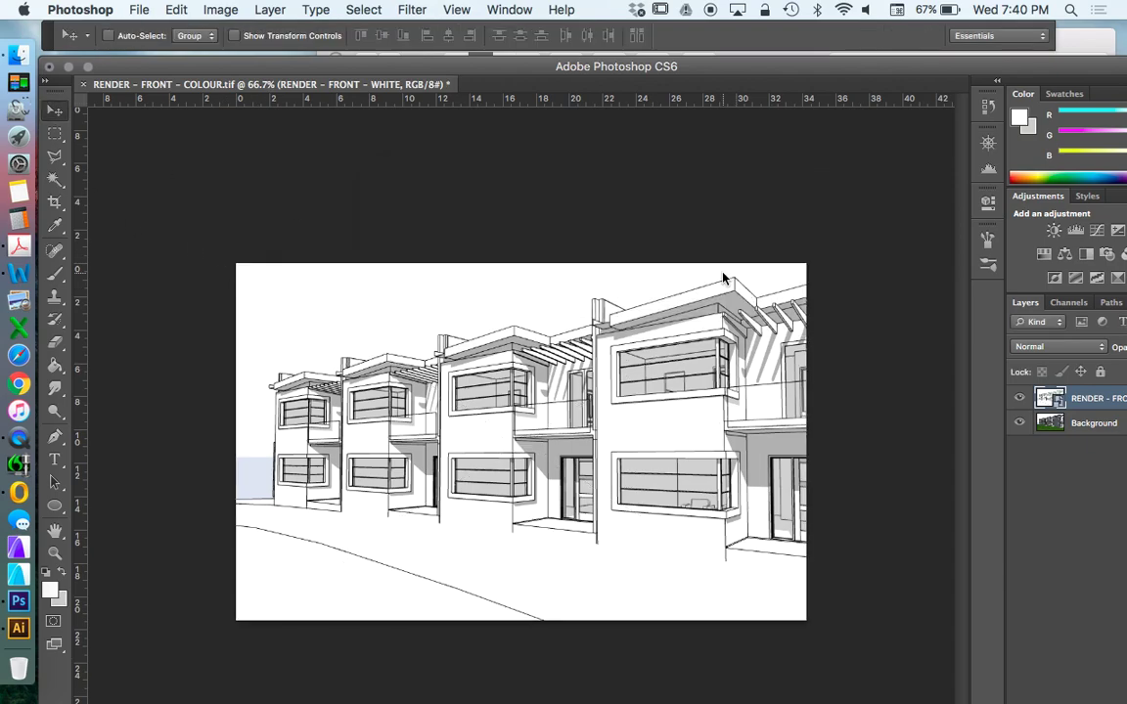
- Place RENDER - FRONT - WIRE.tif as the top layer
{"action": "left_click", "coordinate": [18, 53]}
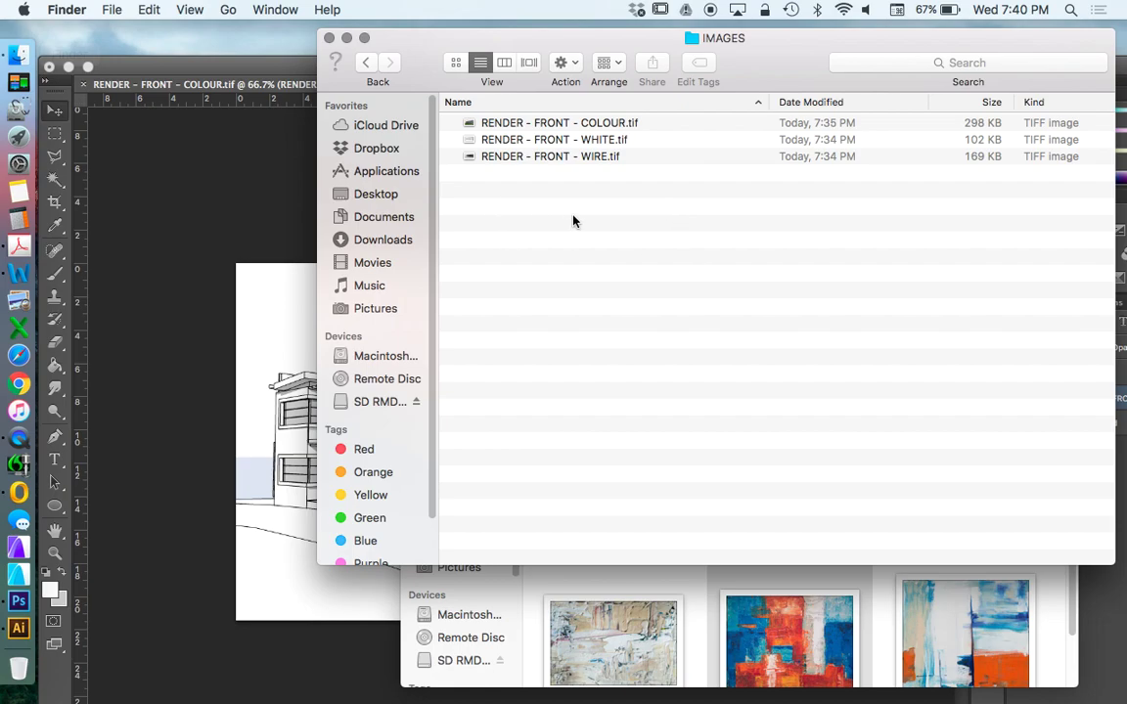
{"action": "left_click_drag", "start_coordinate": [581, 159], "coordinate": [218, 235]}
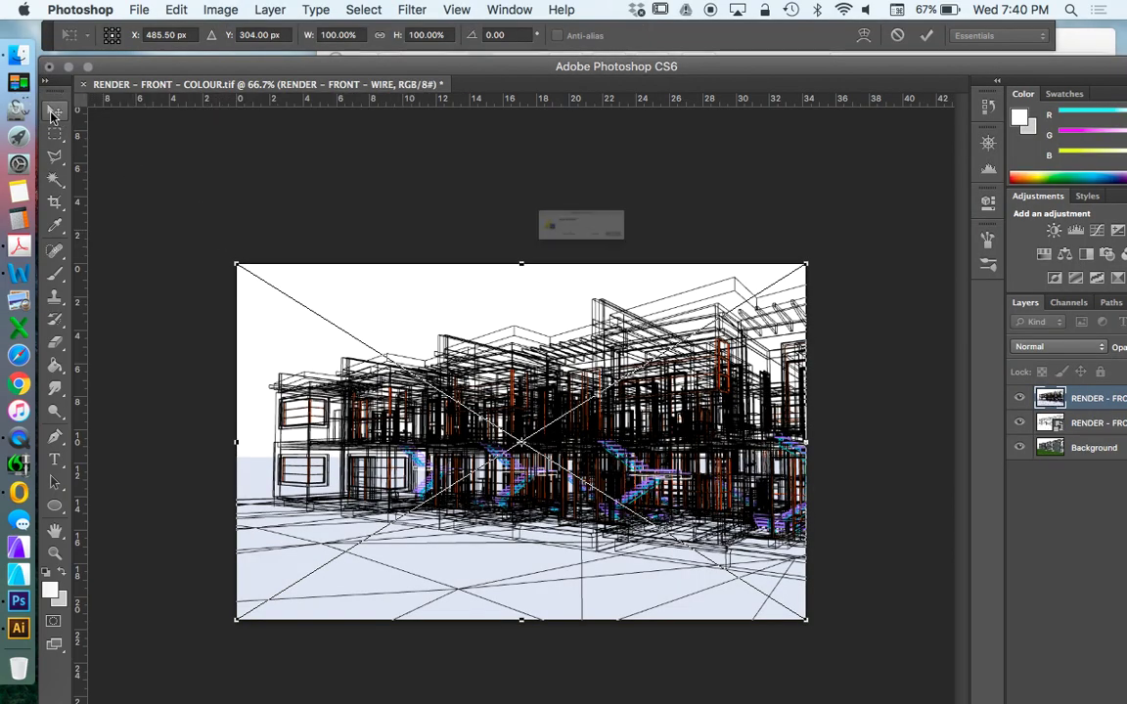
{"action": "left_click", "coordinate": [711, 268]}
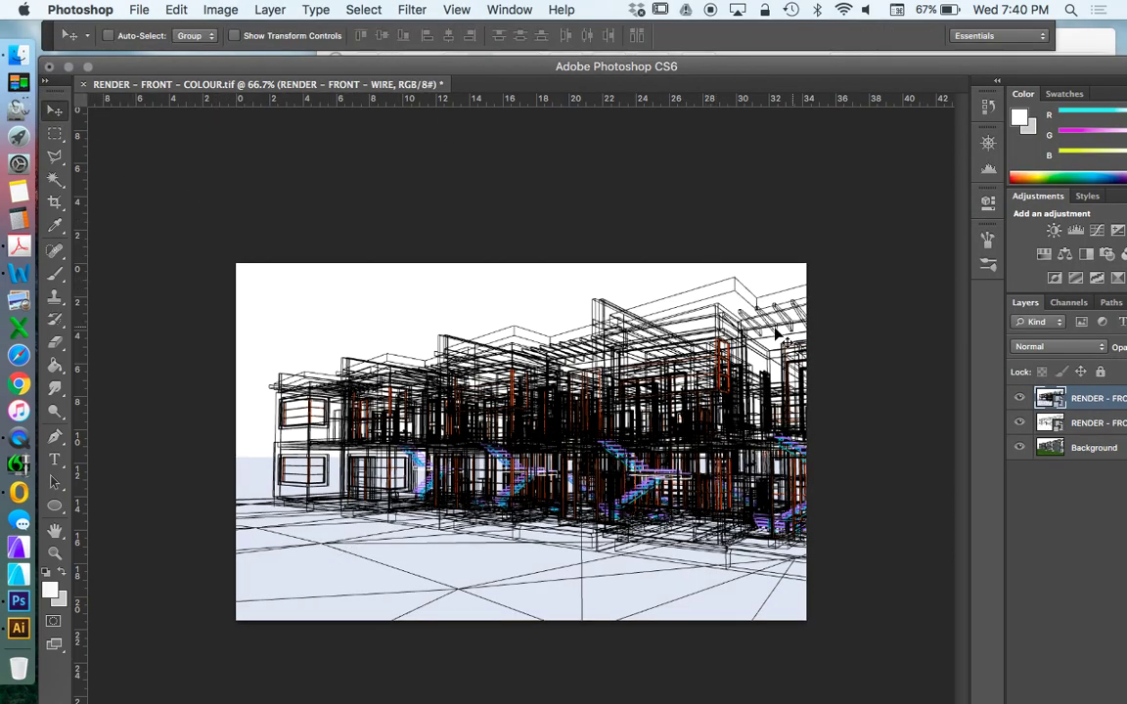
- Rasterize the wireframe and white render layers, leaving the wireframe layer active
{"action": "right_click", "coordinate": [1076, 401]}
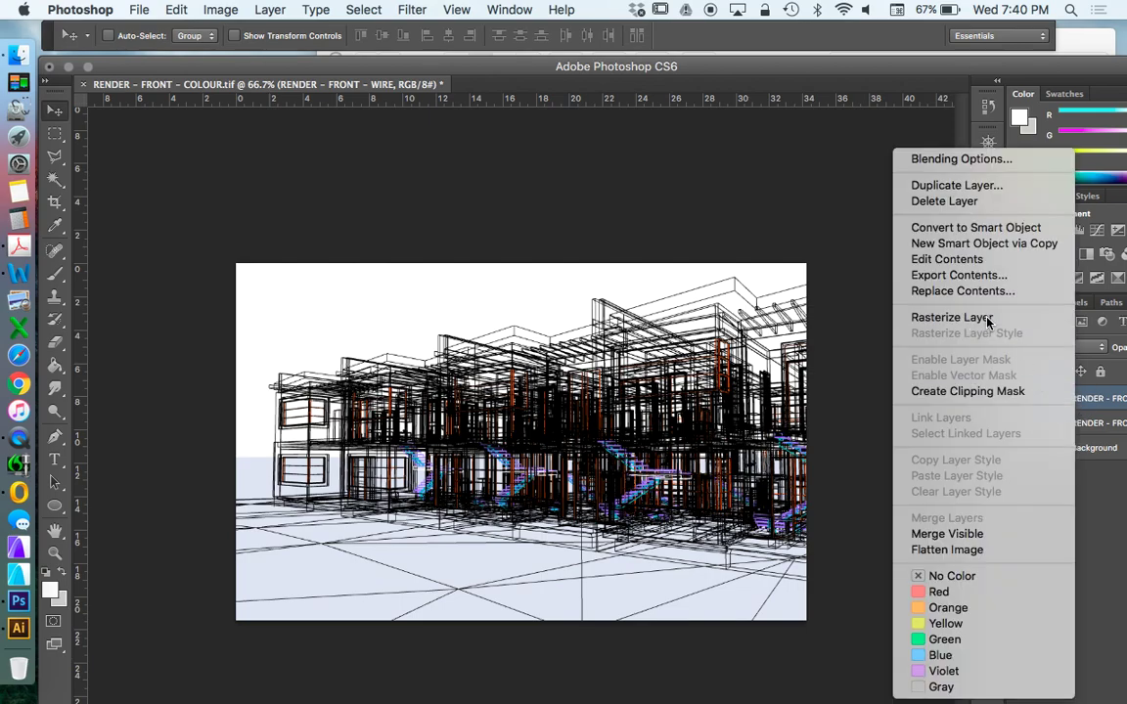
{"action": "left_click", "coordinate": [978, 319]}
{"action": "right_click", "coordinate": [1076, 422]}
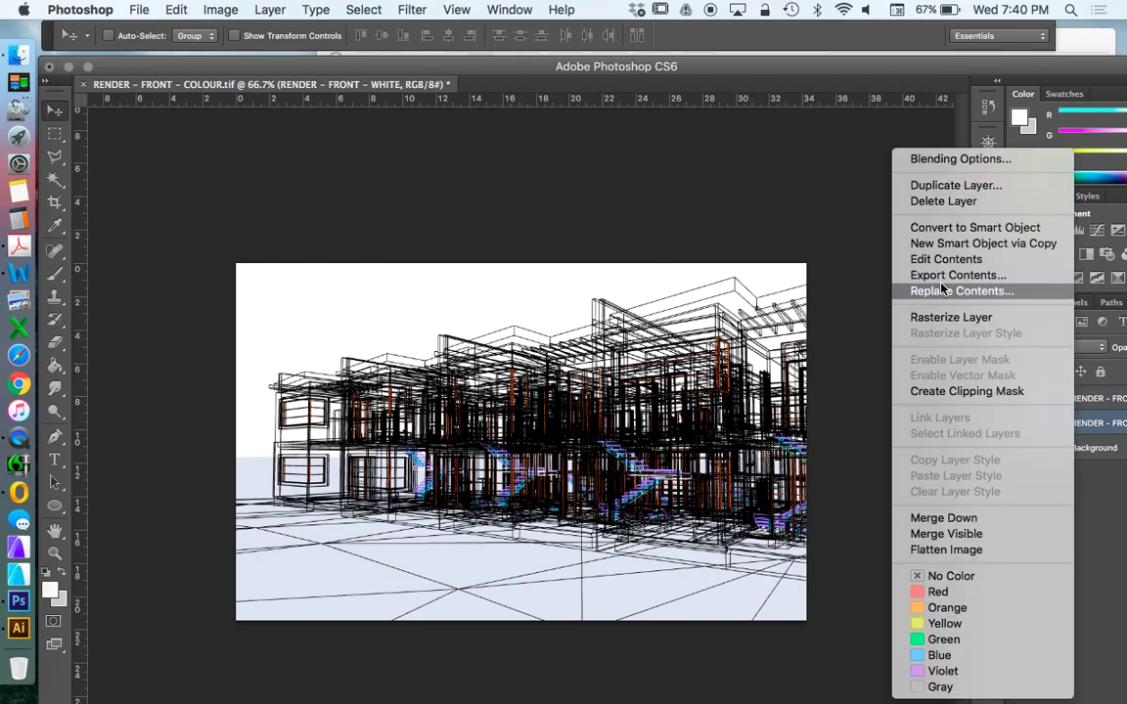
{"action": "left_click", "coordinate": [943, 317]}
{"action": "left_click", "coordinate": [1089, 401]}
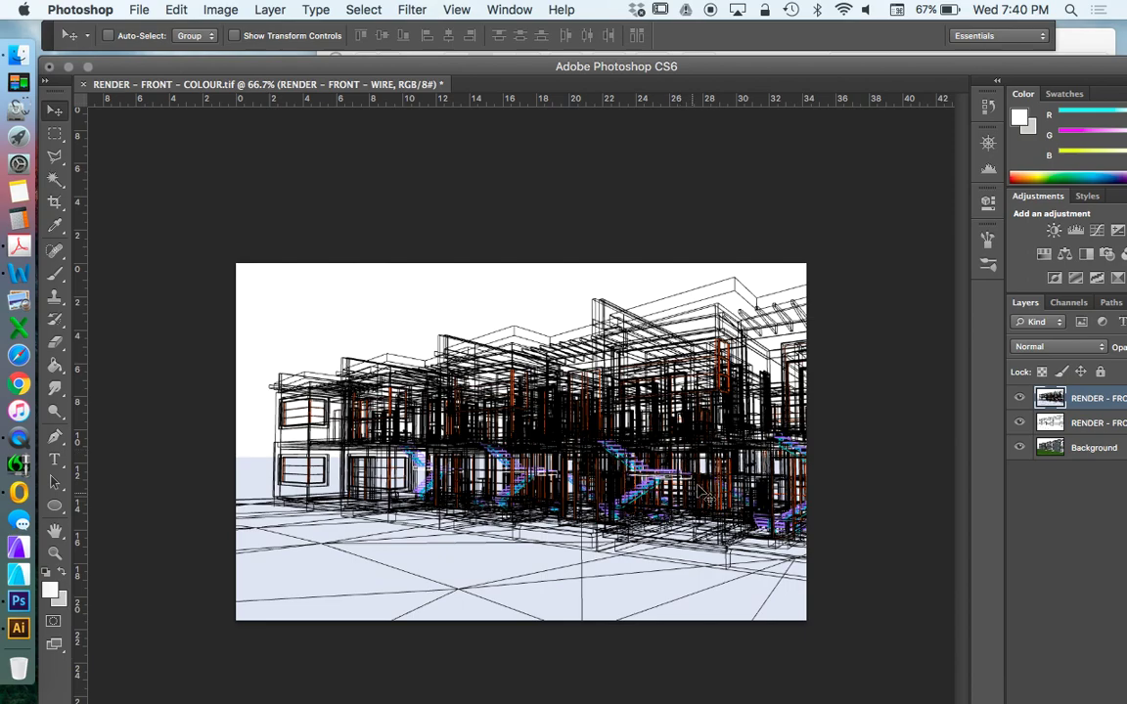
- Desaturate the wireframe layer with Hue/Saturation at -100 saturation
{"action": "left_click", "coordinate": [221, 12]}
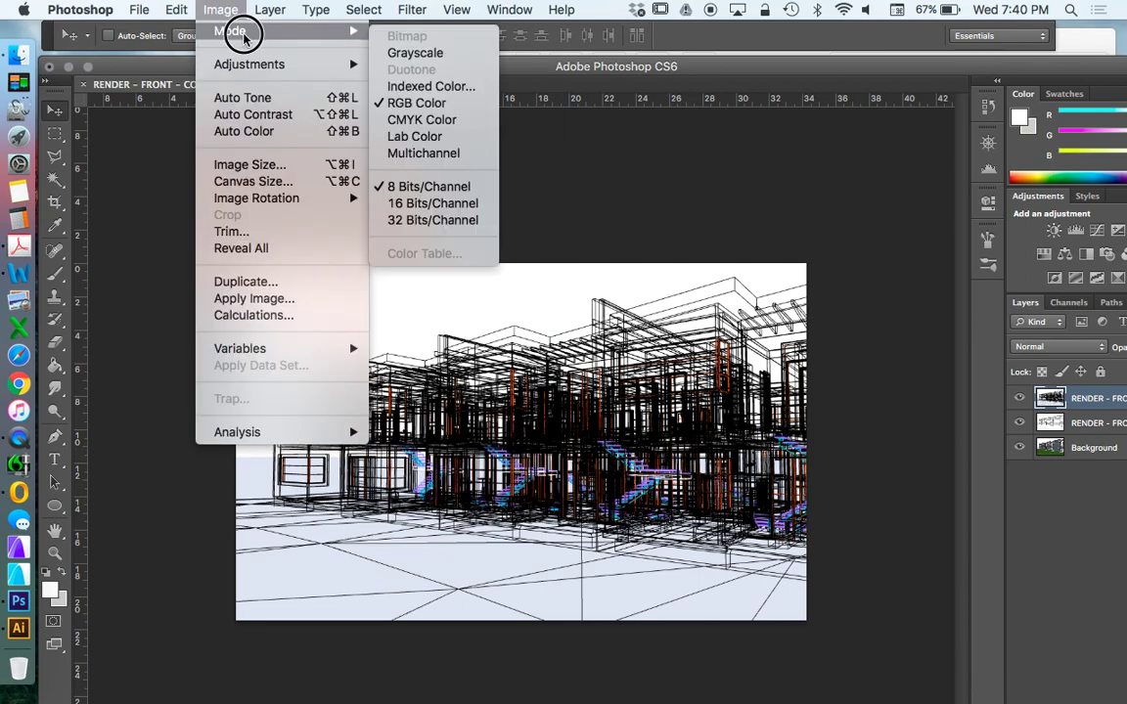
{"action": "mouse_move", "coordinate": [288, 63]}
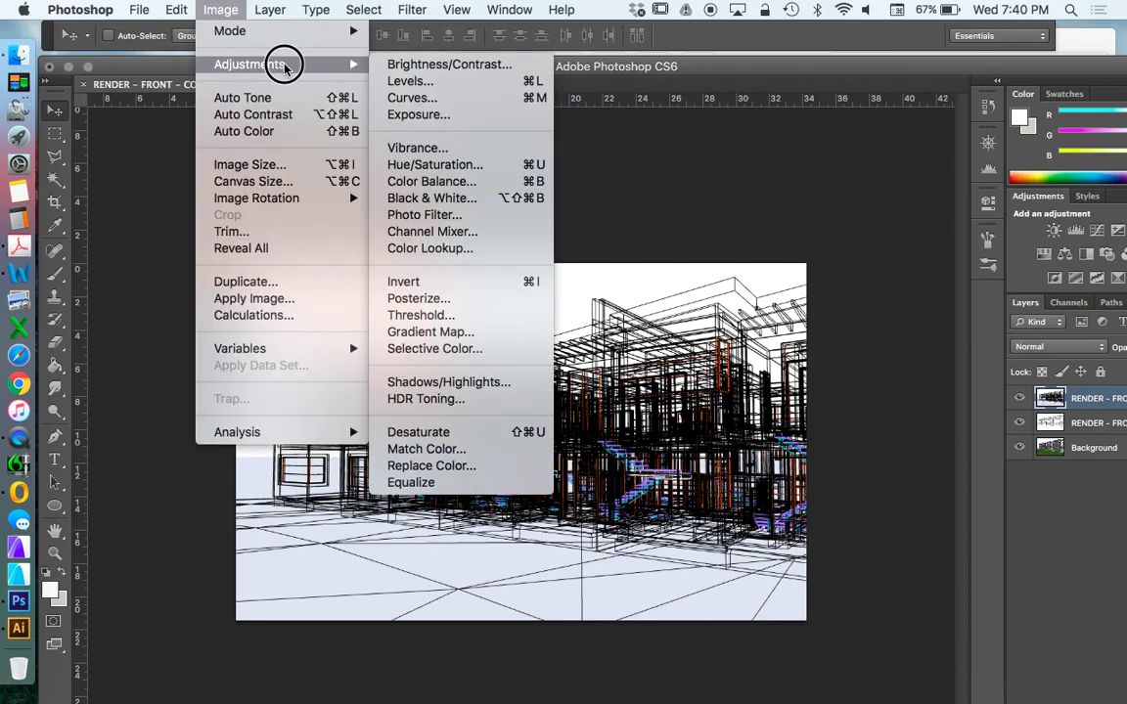
{"action": "left_click", "coordinate": [478, 167]}
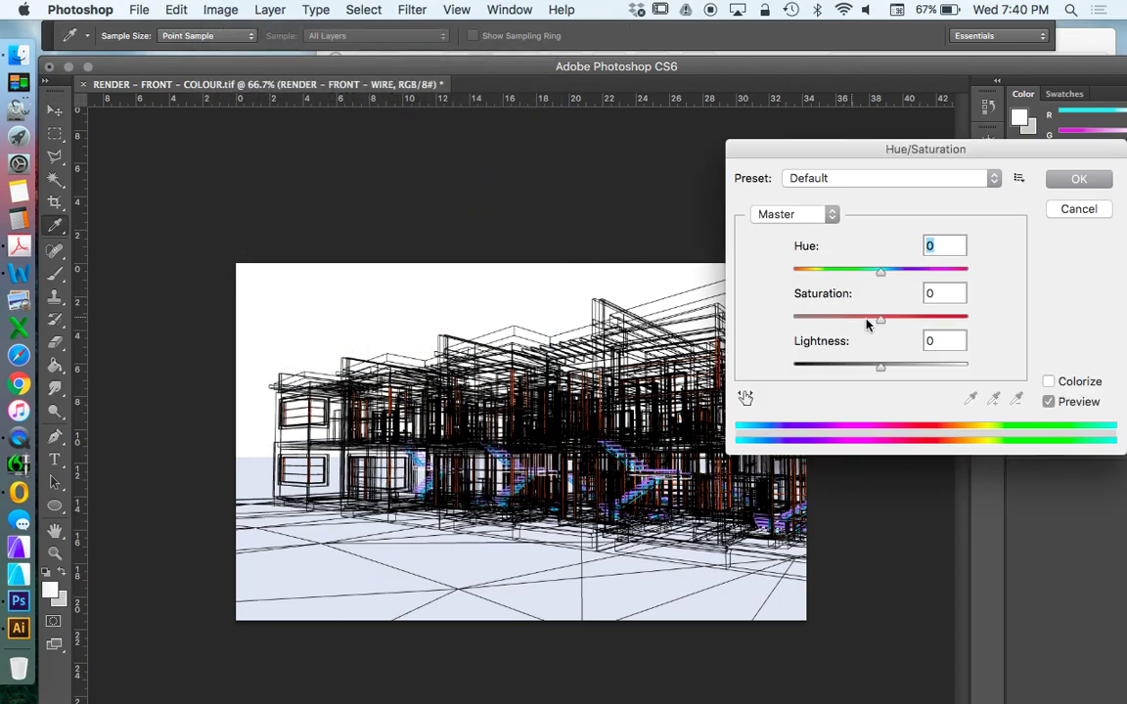
{"action": "left_click_drag", "start_coordinate": [879, 319], "coordinate": [793, 319]}
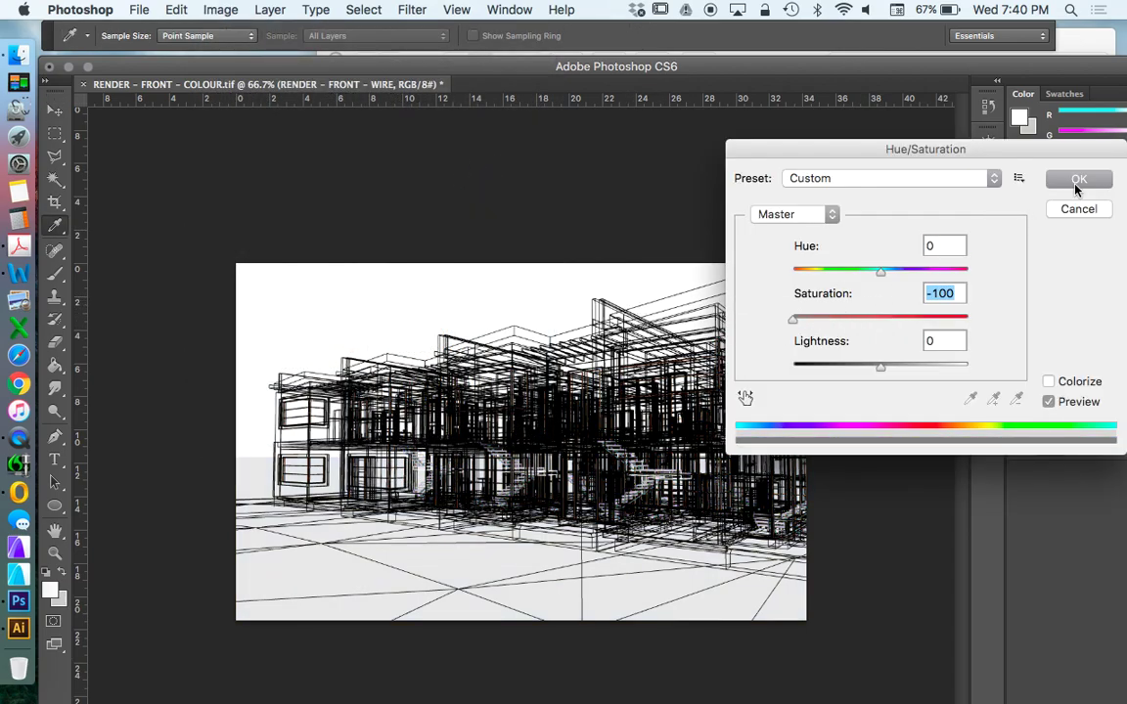
{"action": "left_click", "coordinate": [1077, 182]}
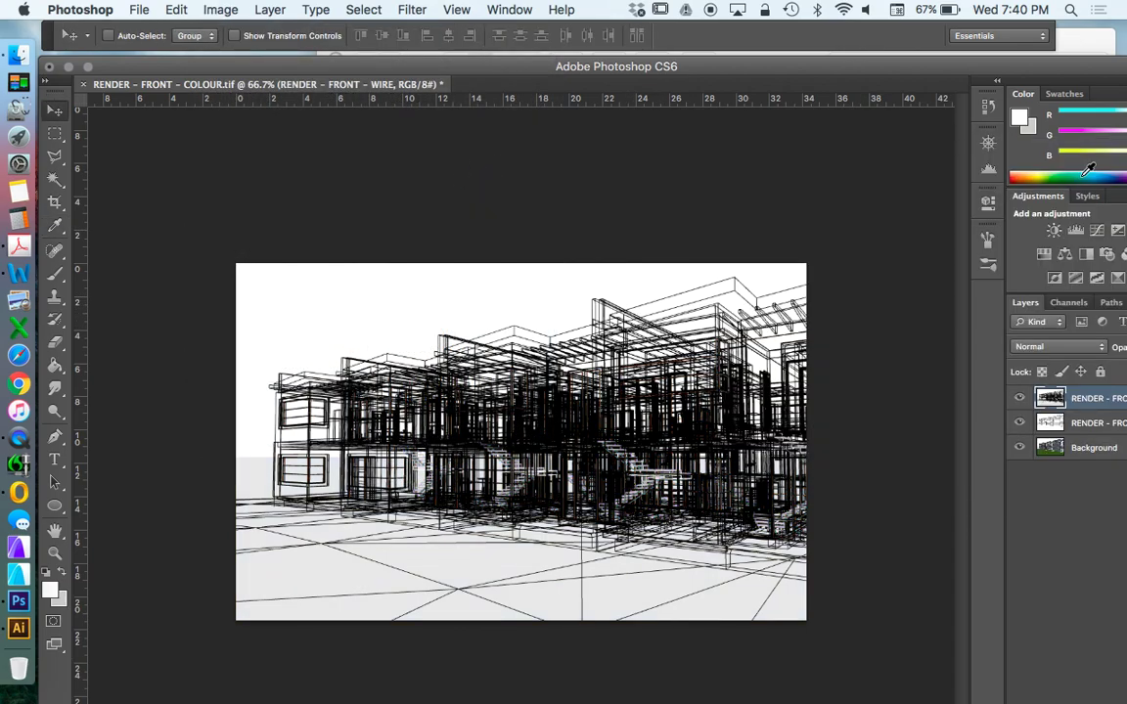
- Copy the Background into a new layer and move Background copy to the top
{"action": "left_click", "coordinate": [1076, 451]}
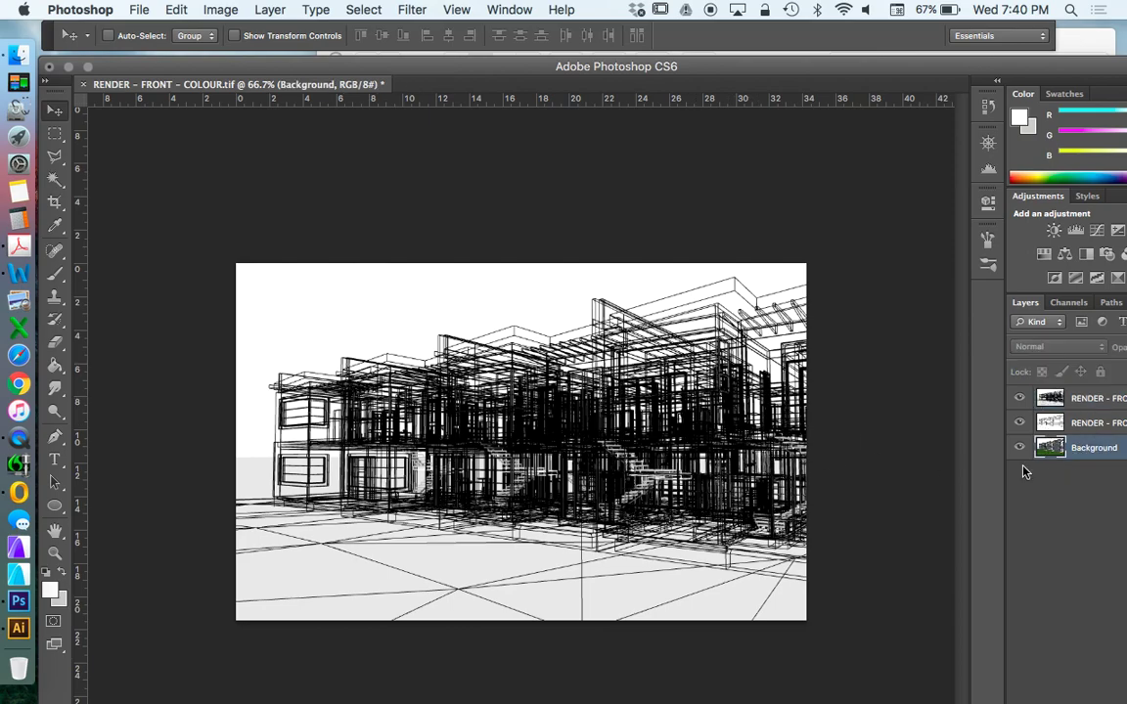
{"action": "left_click", "coordinate": [223, 12]}
{"action": "mouse_move", "coordinate": [270, 10]}
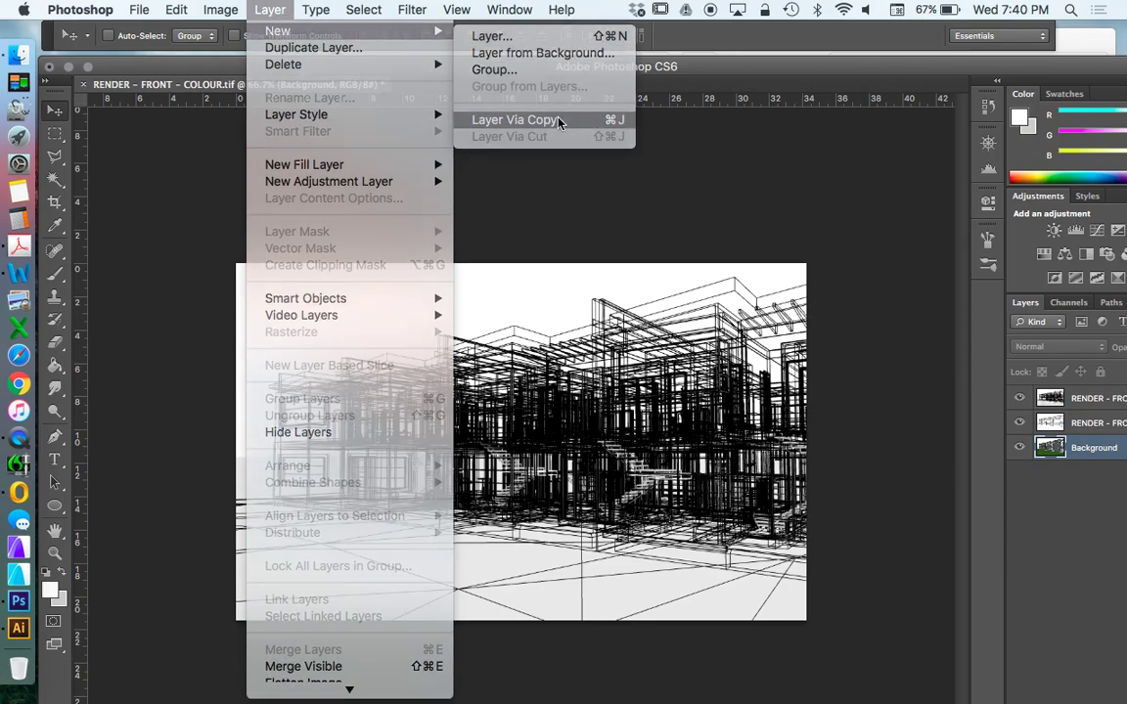
{"action": "left_click", "coordinate": [560, 121]}
{"action": "left_click_drag", "start_coordinate": [1086, 448], "coordinate": [1081, 394]}
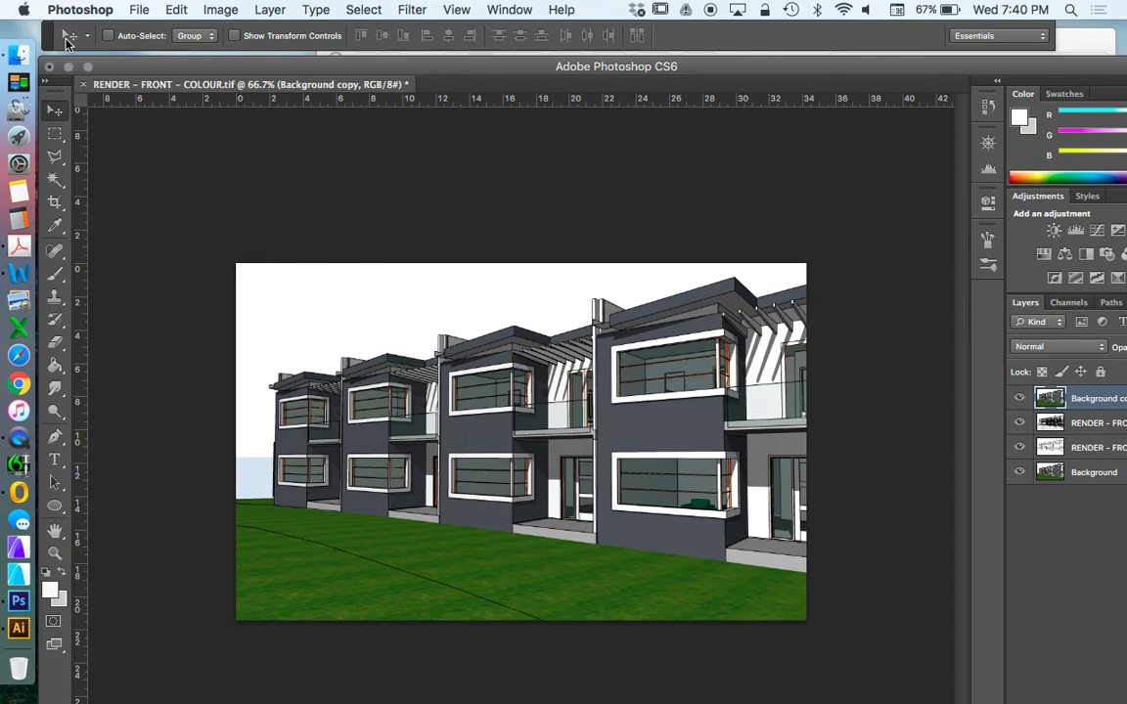
- Try placing the orange-and-blue painting, then cancel the placement with Esc
{"action": "left_click", "coordinate": [18, 54]}
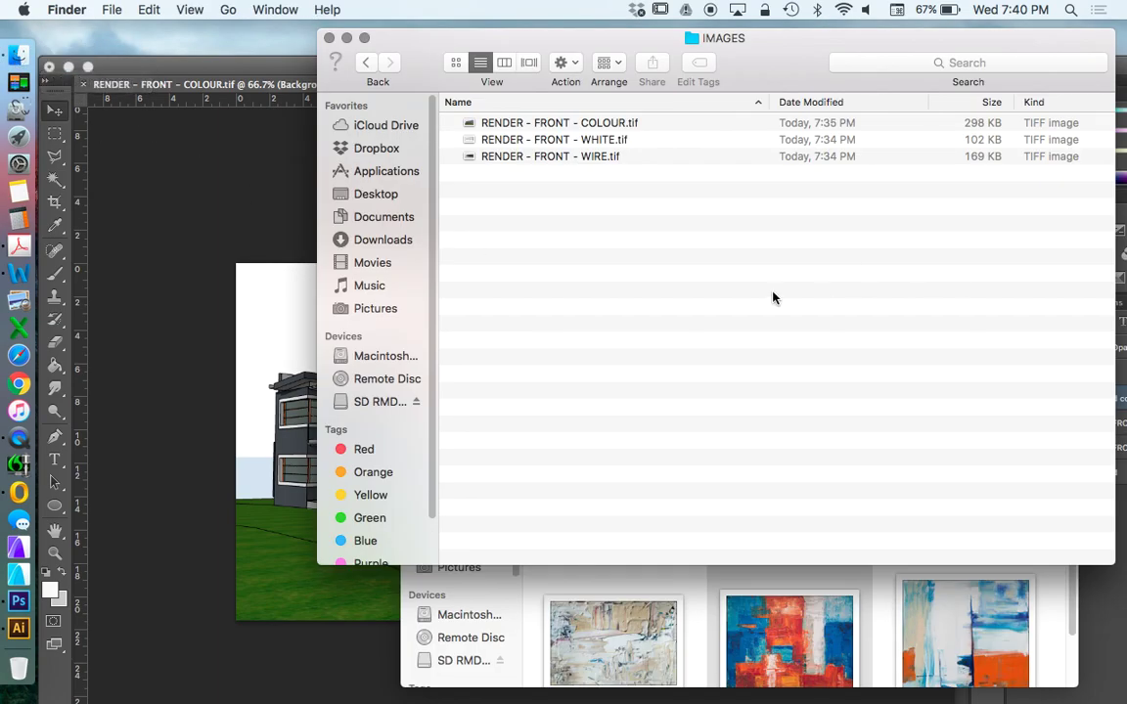
{"action": "left_click", "coordinate": [770, 581]}
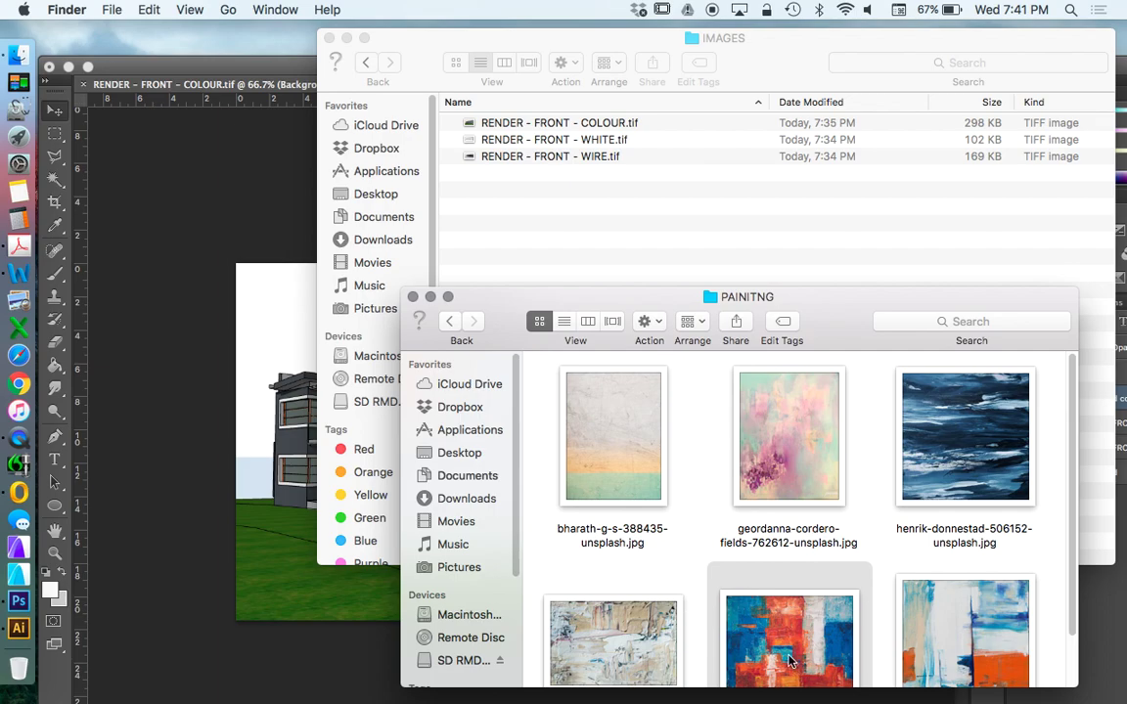
{"action": "mouse_move", "coordinate": [790, 663]}
{"action": "left_mouse_down"}
{"action": "mouse_move", "coordinate": [202, 467]}
{"action": "mouse_move", "coordinate": [244, 420]}
{"action": "mouse_move", "coordinate": [261, 420]}
{"action": "left_mouse_up"}
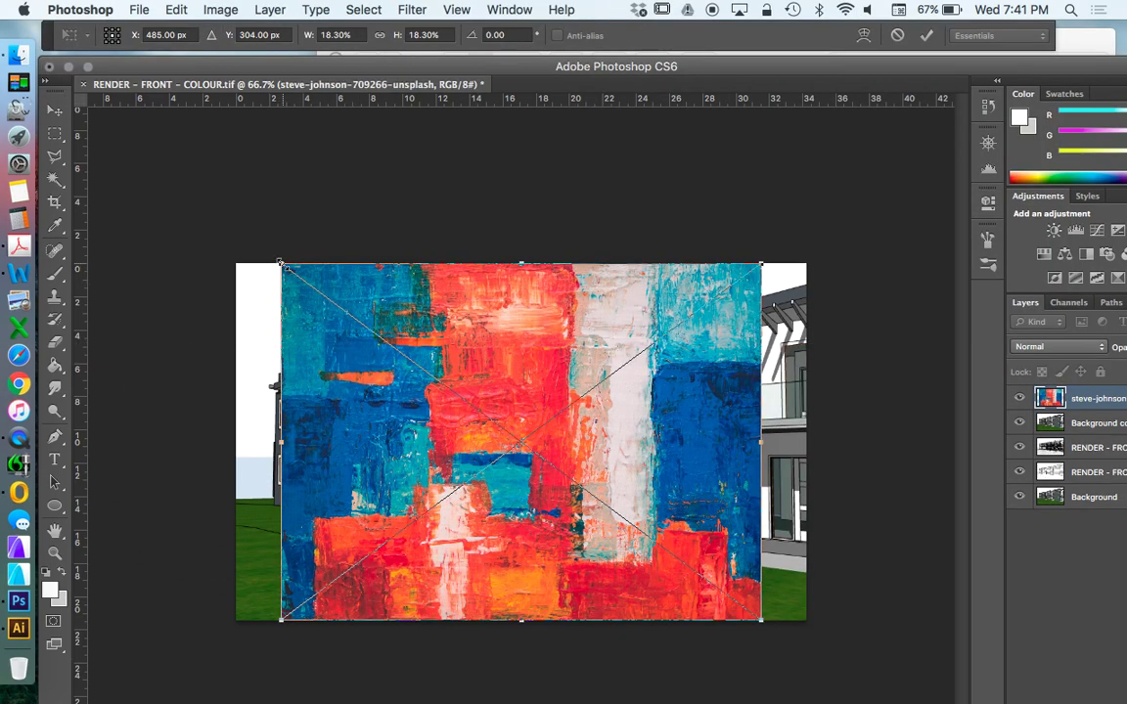
{"action": "left_click_drag", "start_coordinate": [281, 263], "coordinate": [229, 263]}
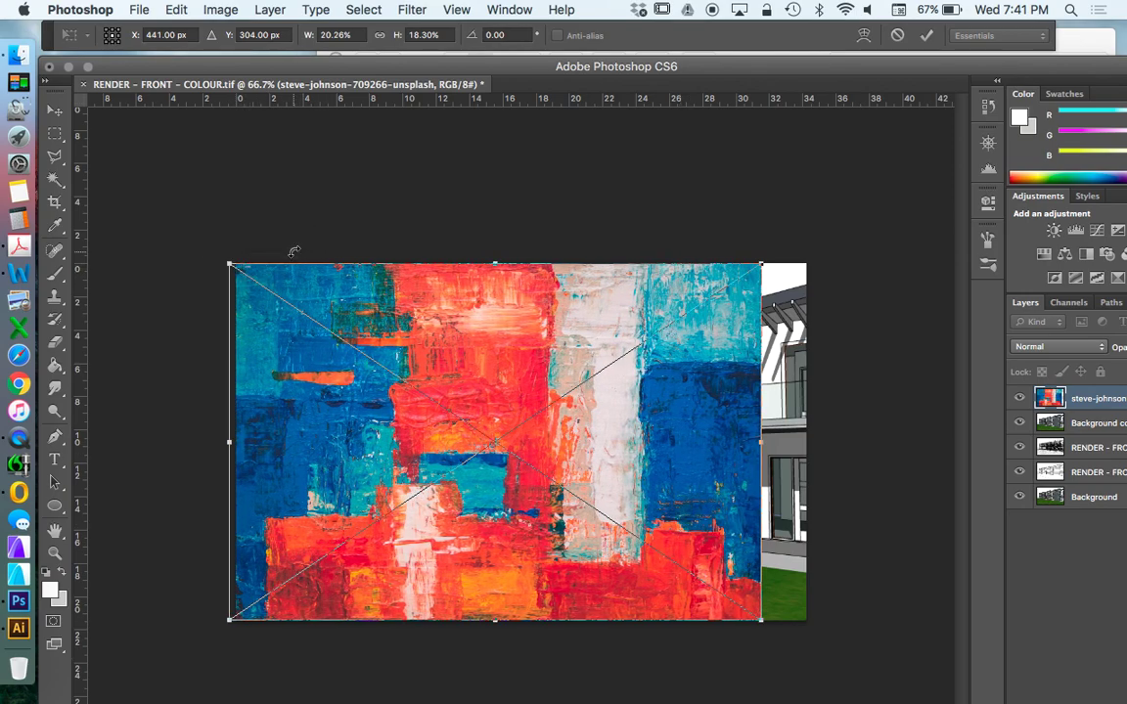
{"action": "key", "text": "Escape"}
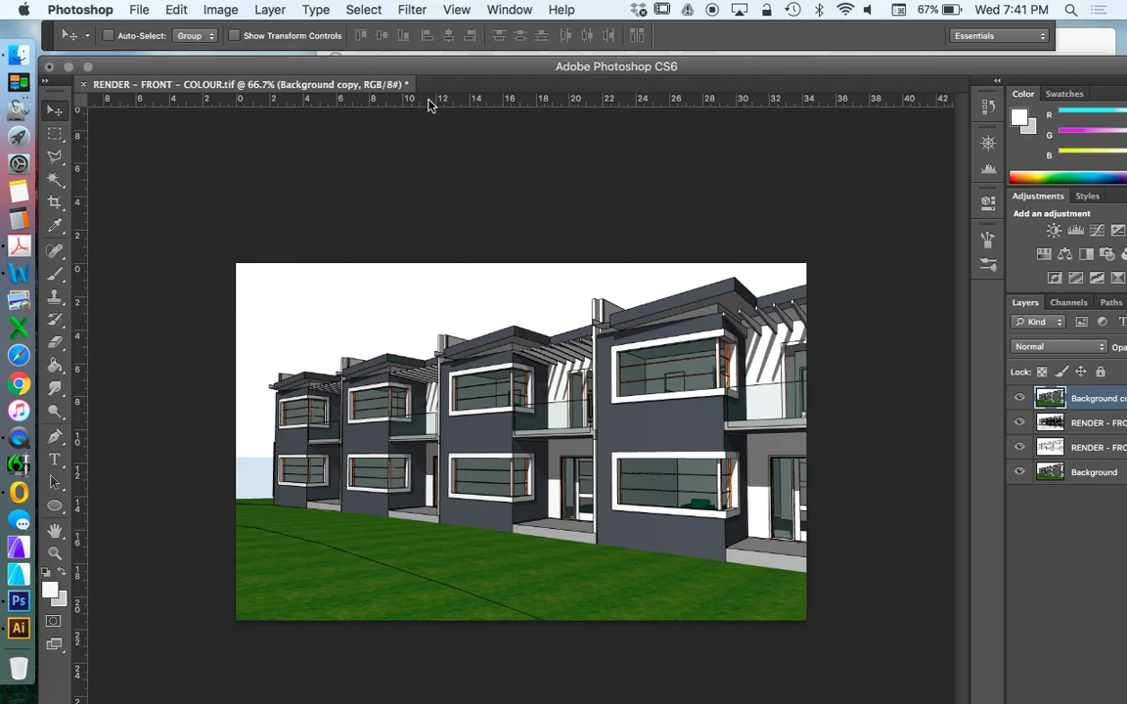
- Zoom in on the building's window detail, then back out to the full render
{"action": "left_click_drag", "start_coordinate": [440, 66], "coordinate": [444, 62]}
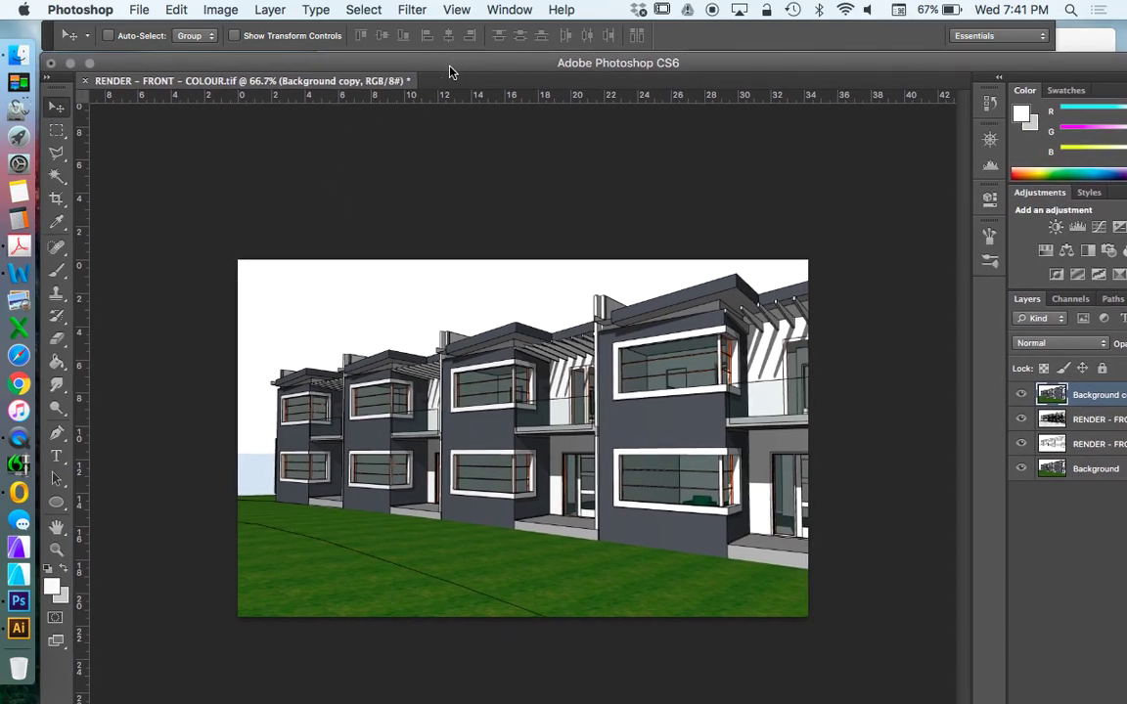
{"action": "left_click", "coordinate": [56, 549]}
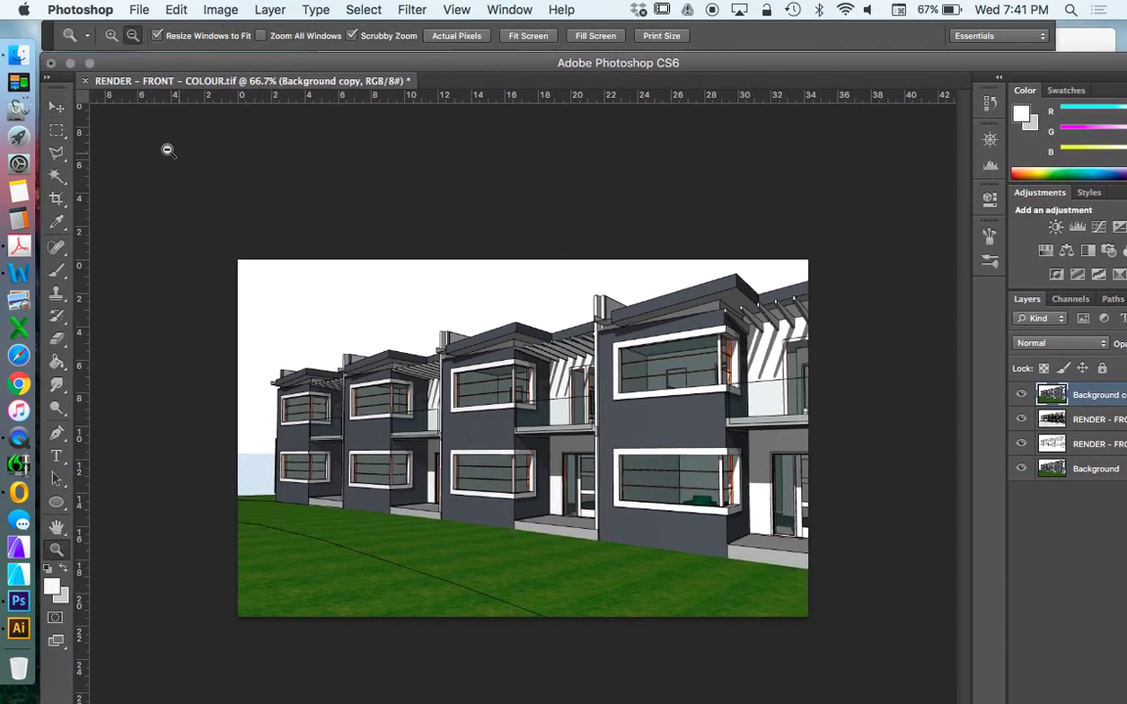
{"action": "left_click", "coordinate": [487, 375]}
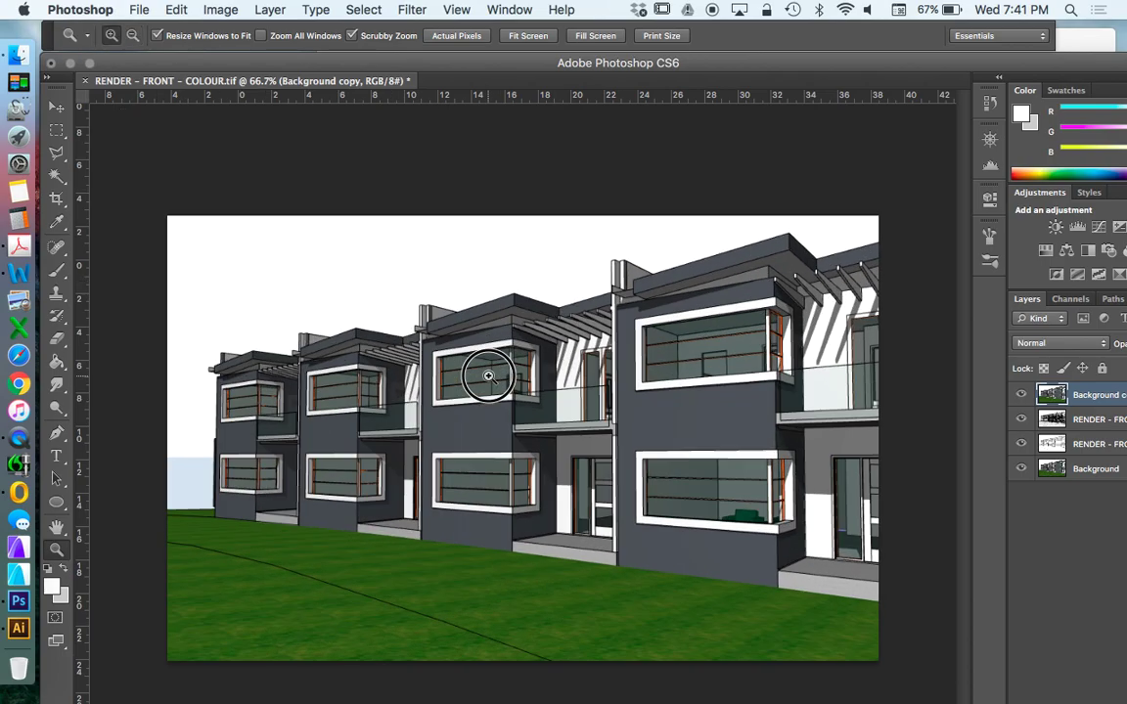
{"action": "left_click", "coordinate": [489, 375]}
{"action": "left_click", "coordinate": [132, 35]}
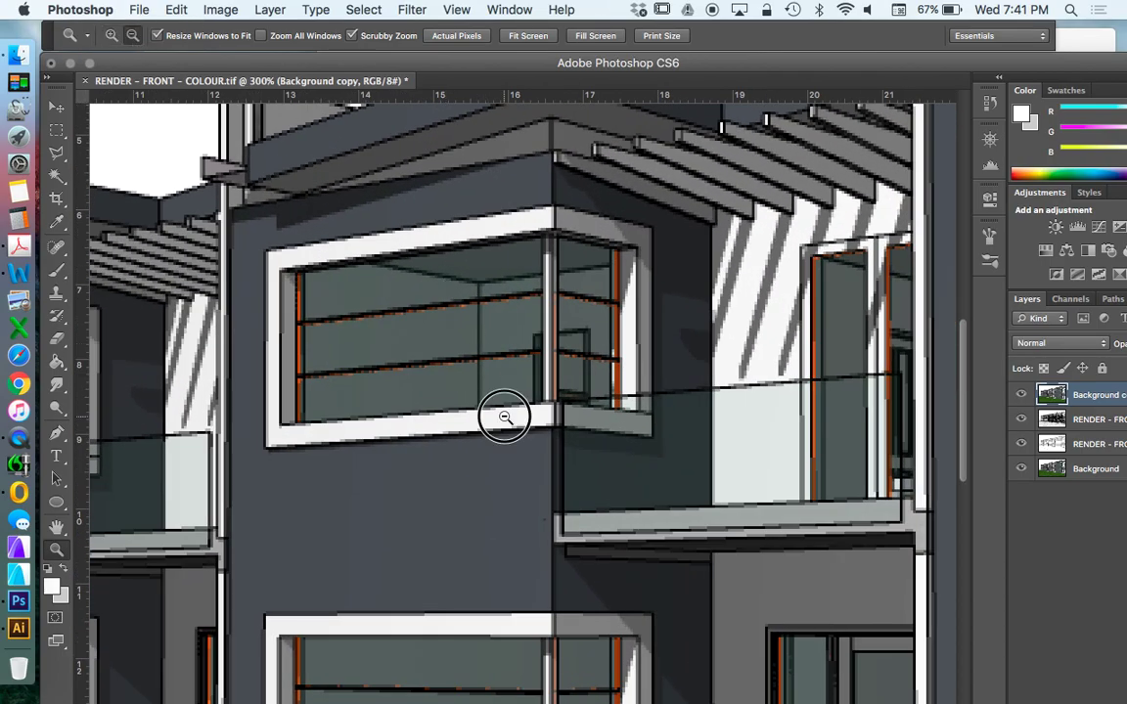
{"action": "left_click", "coordinate": [505, 415]}
{"action": "left_click", "coordinate": [506, 415]}
{"action": "left_click", "coordinate": [411, 358]}
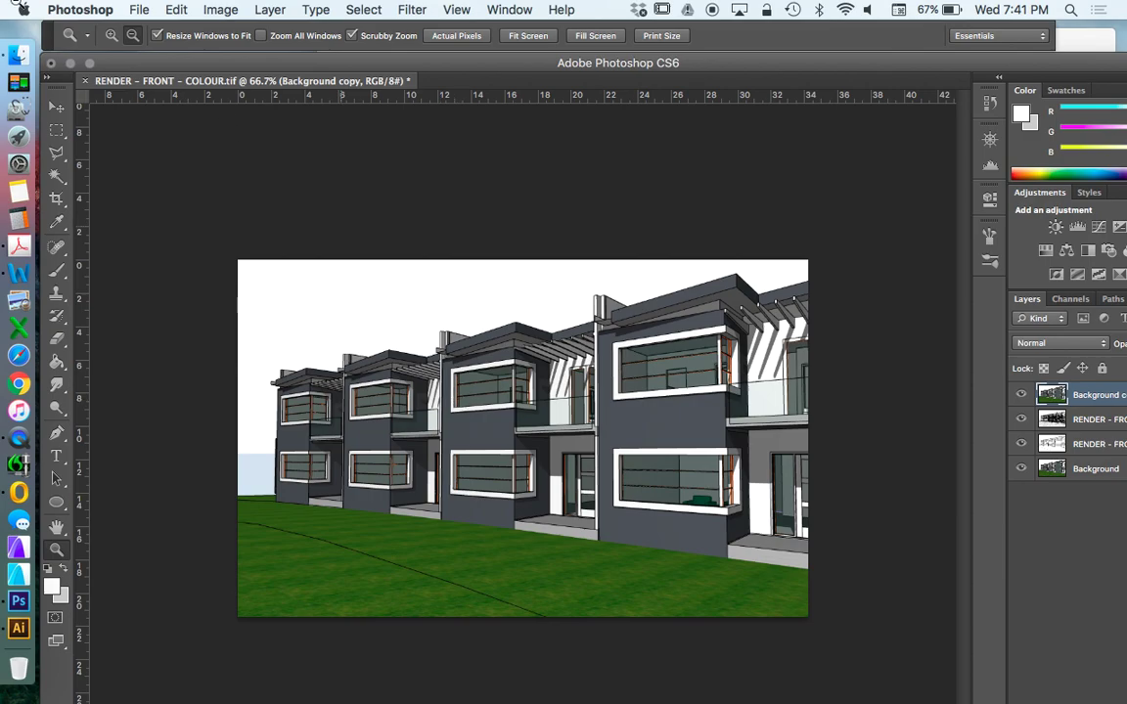
- Bring up the Image menu with Image Size in reach
{"action": "left_click", "coordinate": [139, 10]}
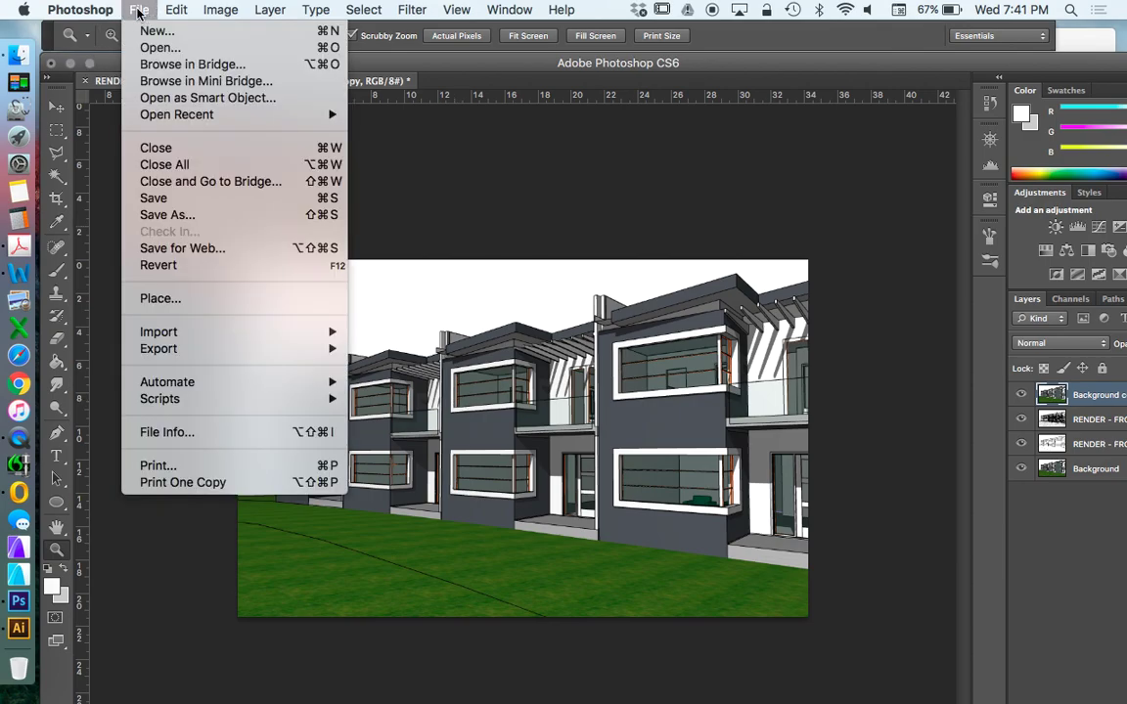
{"action": "mouse_move", "coordinate": [227, 11]}
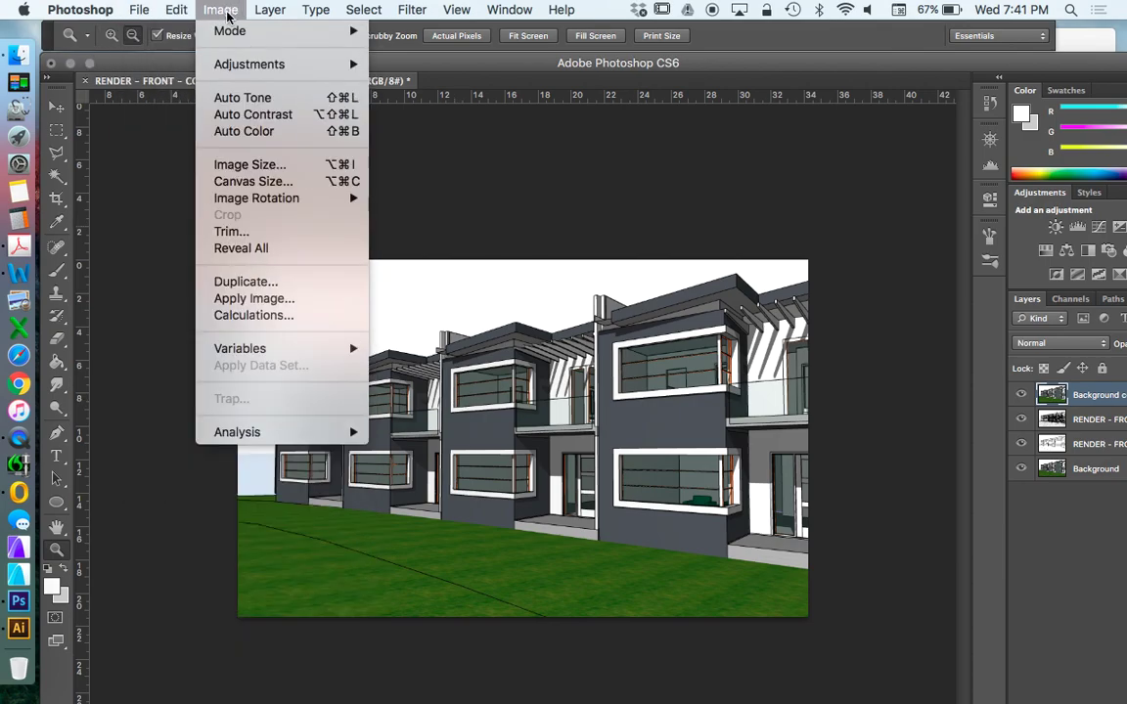
{"action": "mouse_move", "coordinate": [268, 199]}
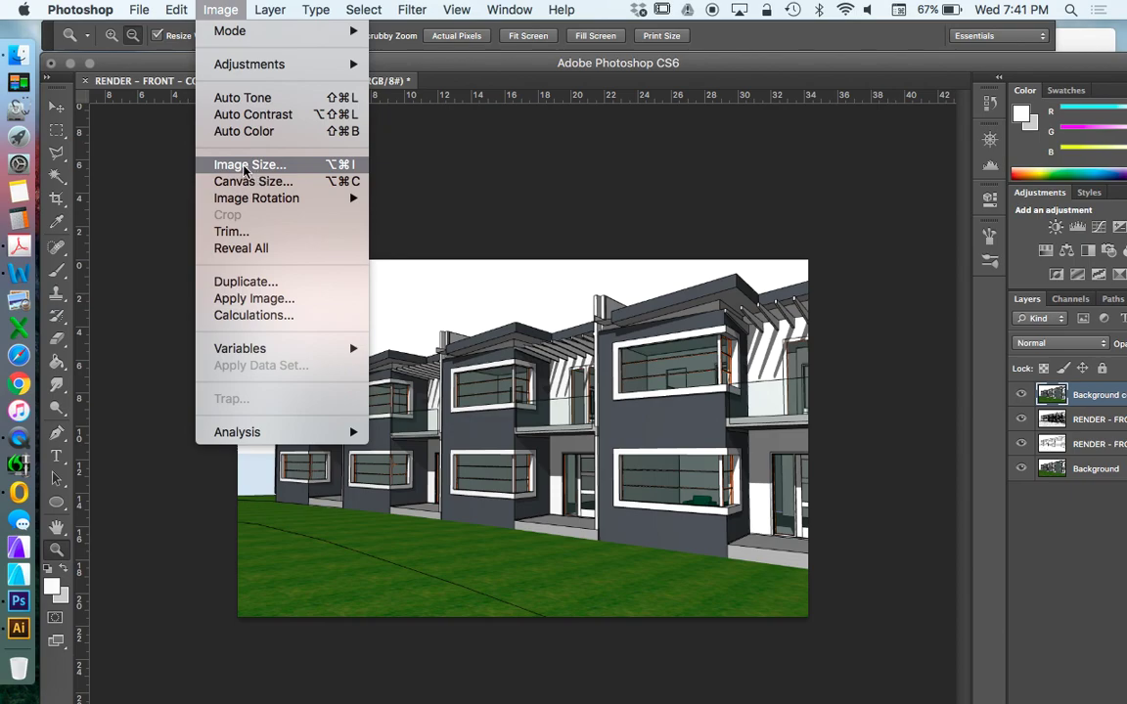
- Resample the image to 300 pixels/inch (4045 × 2533 px) and zoom out to view it
{"action": "left_click", "coordinate": [246, 166]}
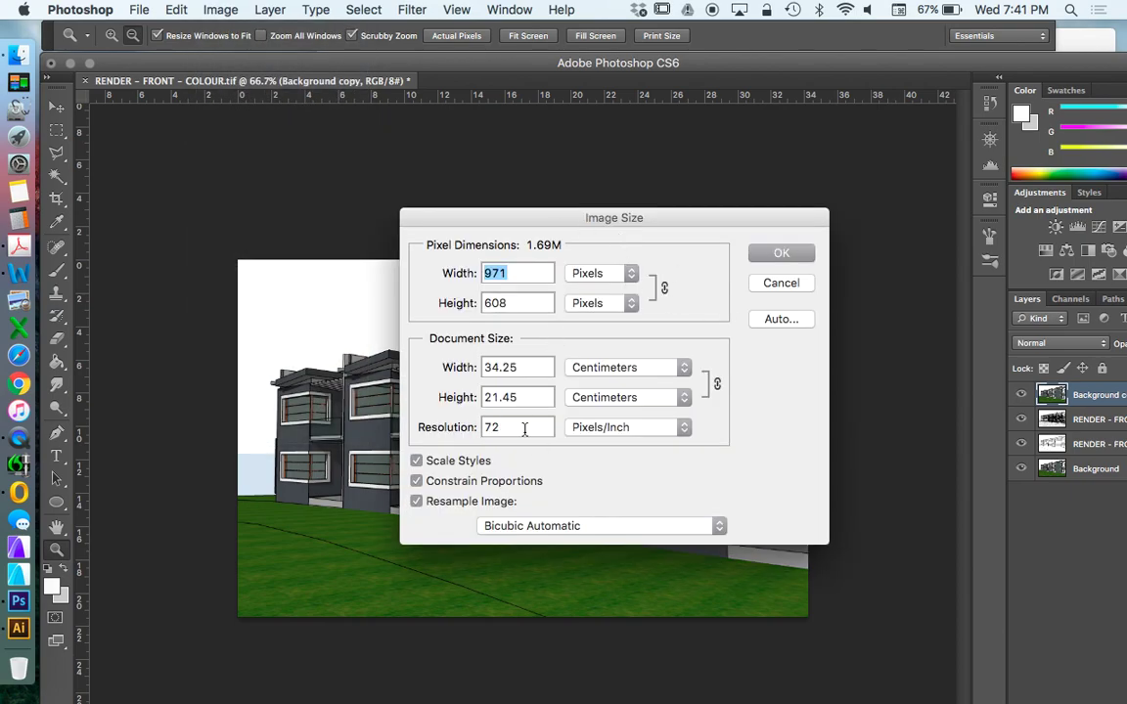
{"action": "double_click", "coordinate": [506, 430]}
{"action": "type", "text": "300"}
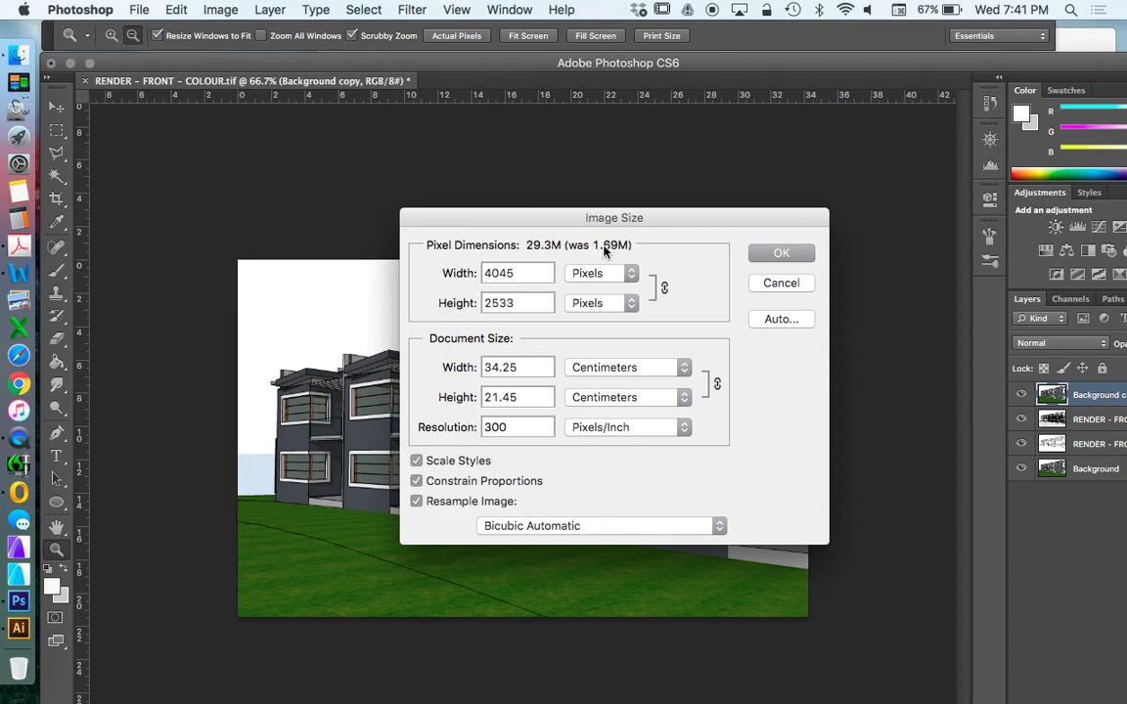
{"action": "left_click", "coordinate": [783, 253]}
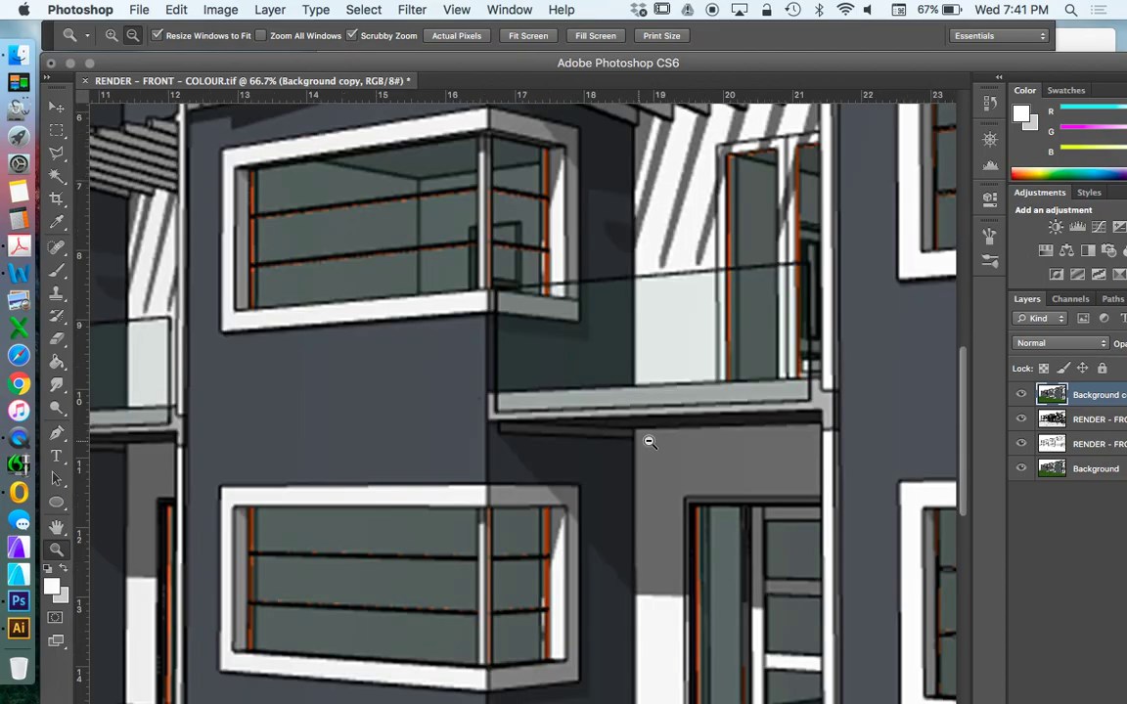
{"action": "left_click", "coordinate": [362, 355]}
{"action": "left_click", "coordinate": [360, 354]}
{"action": "left_click", "coordinate": [360, 353]}
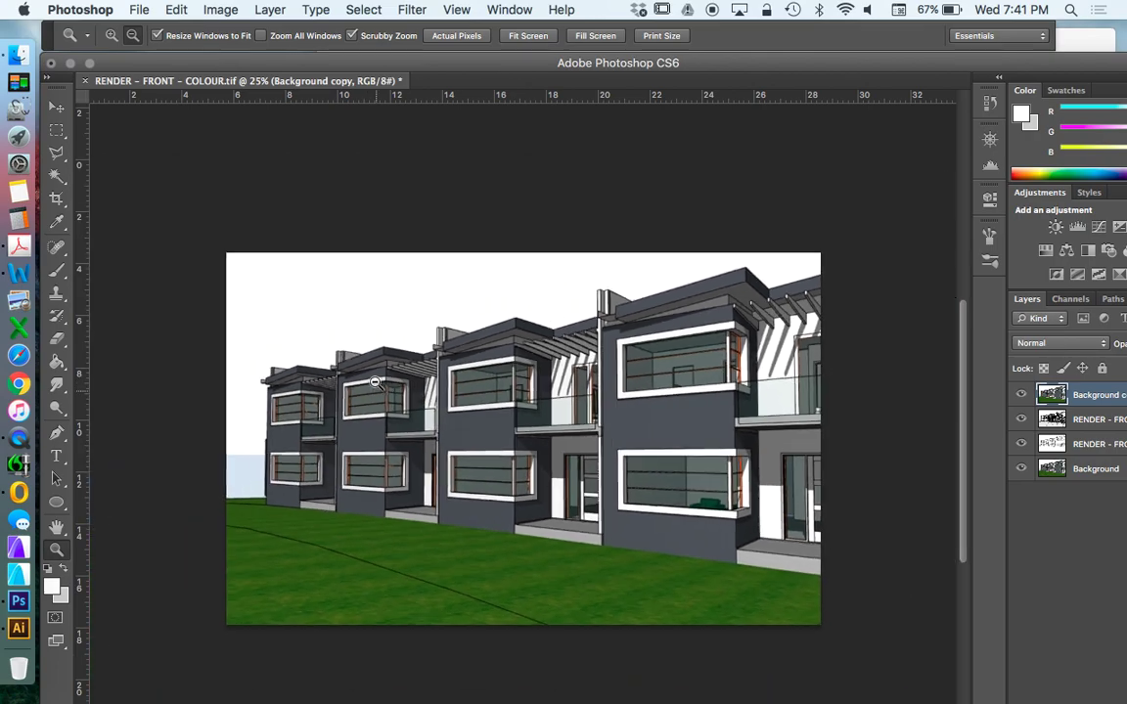
{"action": "left_click", "coordinate": [360, 353]}
- Place the steve-johnson-709266-unsplash painting and stretch it across the whole canvas
{"action": "left_click", "coordinate": [18, 51]}
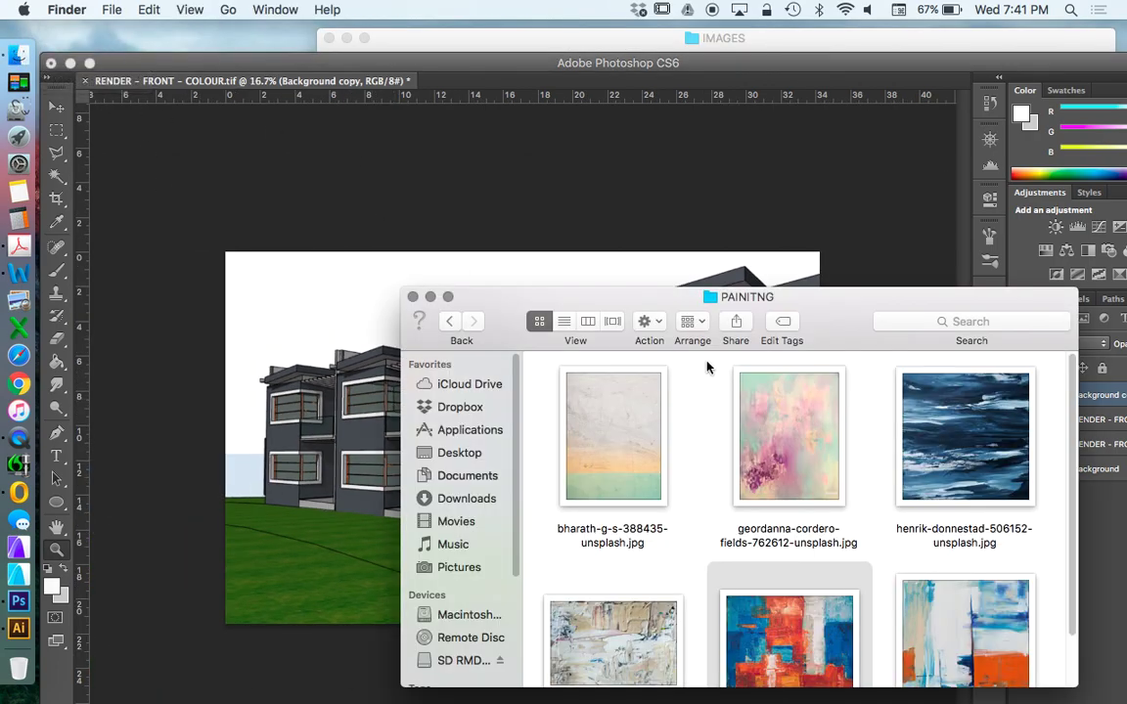
{"action": "left_click_drag", "start_coordinate": [847, 332], "coordinate": [824, 224]}
{"action": "mouse_move", "coordinate": [775, 523]}
{"action": "left_mouse_down"}
{"action": "mouse_move", "coordinate": [284, 479]}
{"action": "mouse_move", "coordinate": [284, 450]}
{"action": "left_mouse_up"}
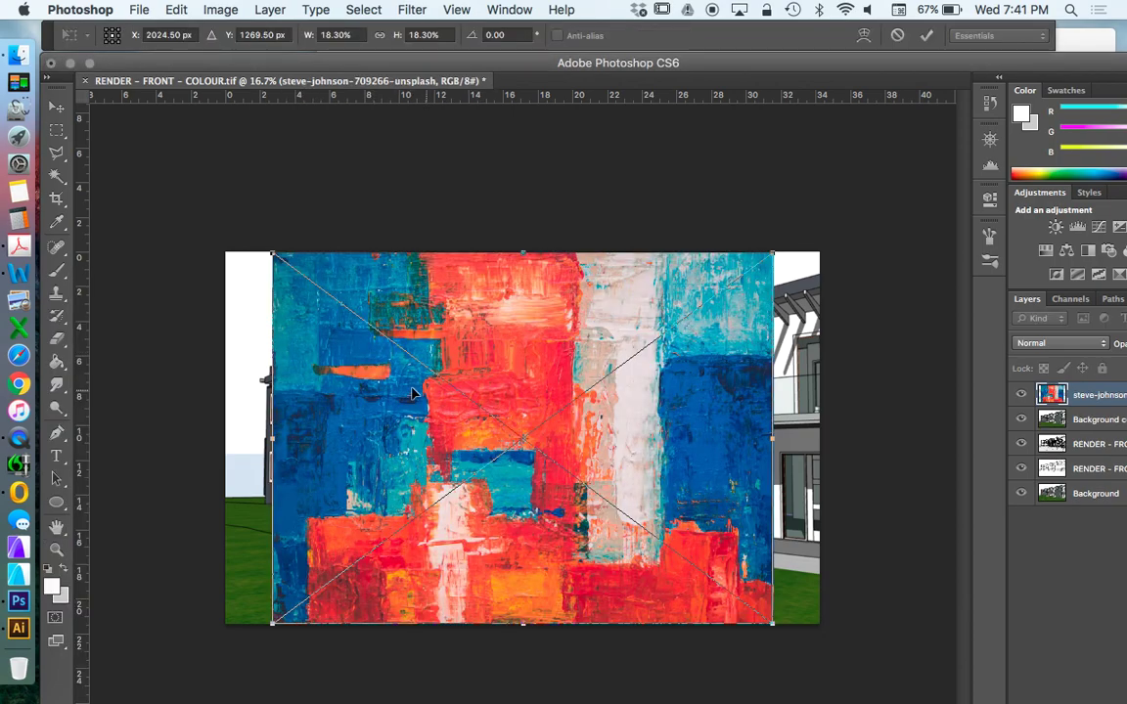
{"action": "left_click_drag", "start_coordinate": [344, 382], "coordinate": [314, 383]}
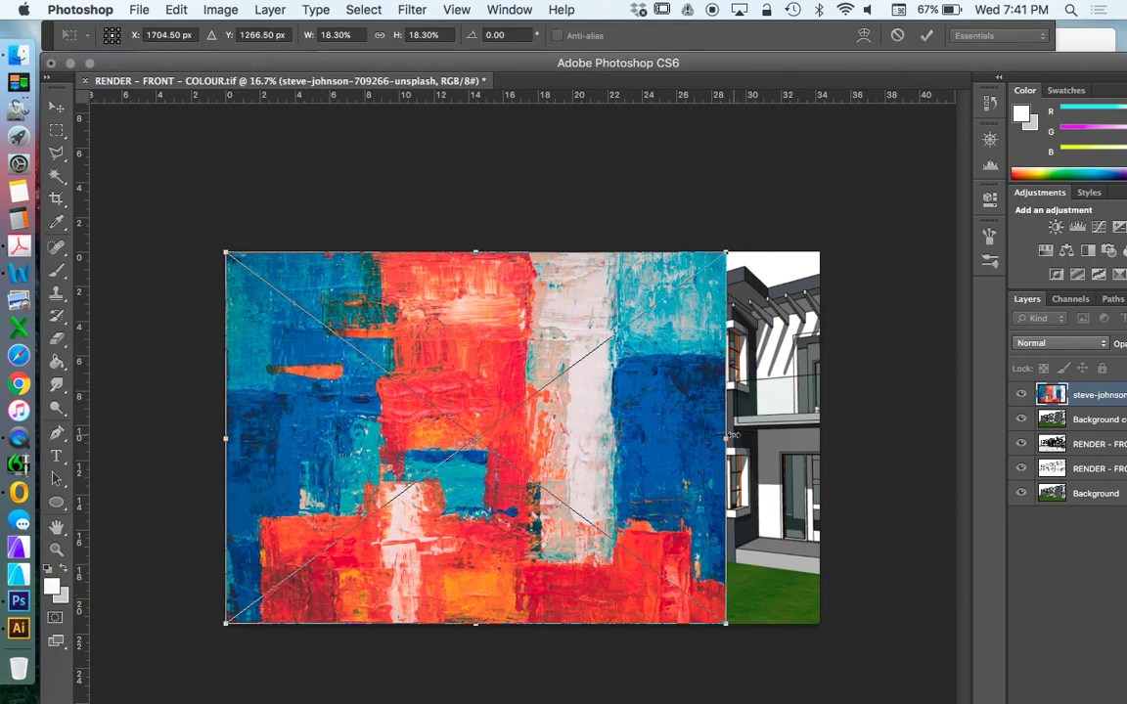
{"action": "left_click_drag", "start_coordinate": [727, 435], "coordinate": [819, 437]}
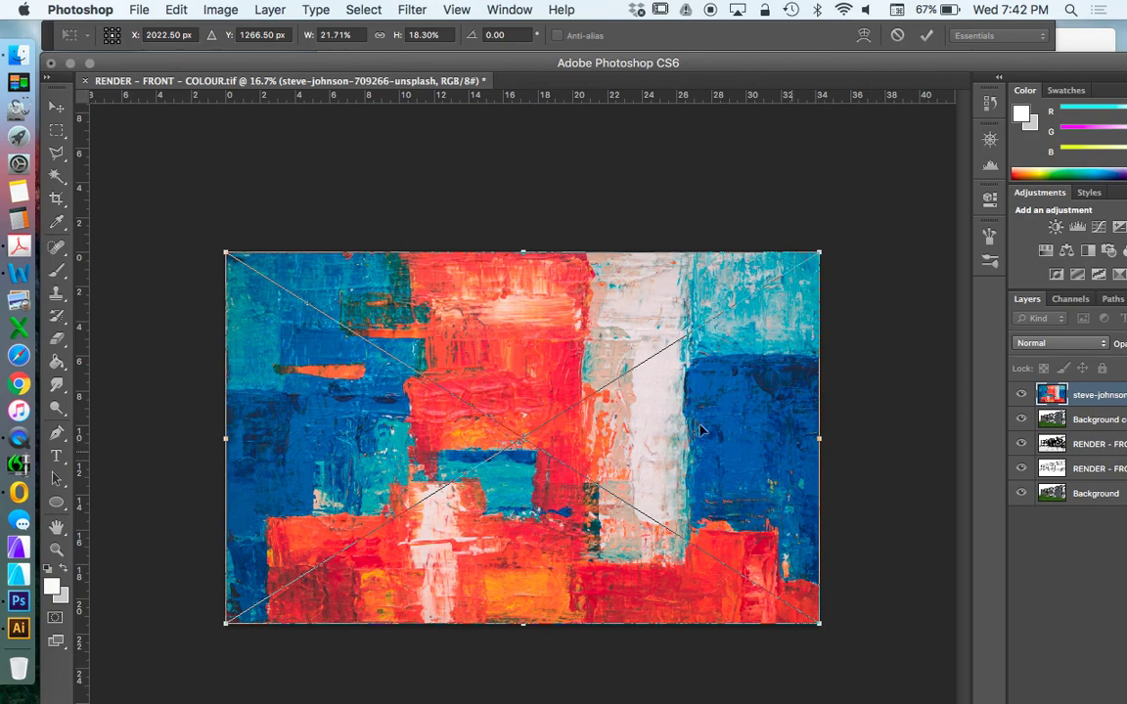
{"action": "left_click", "coordinate": [57, 107]}
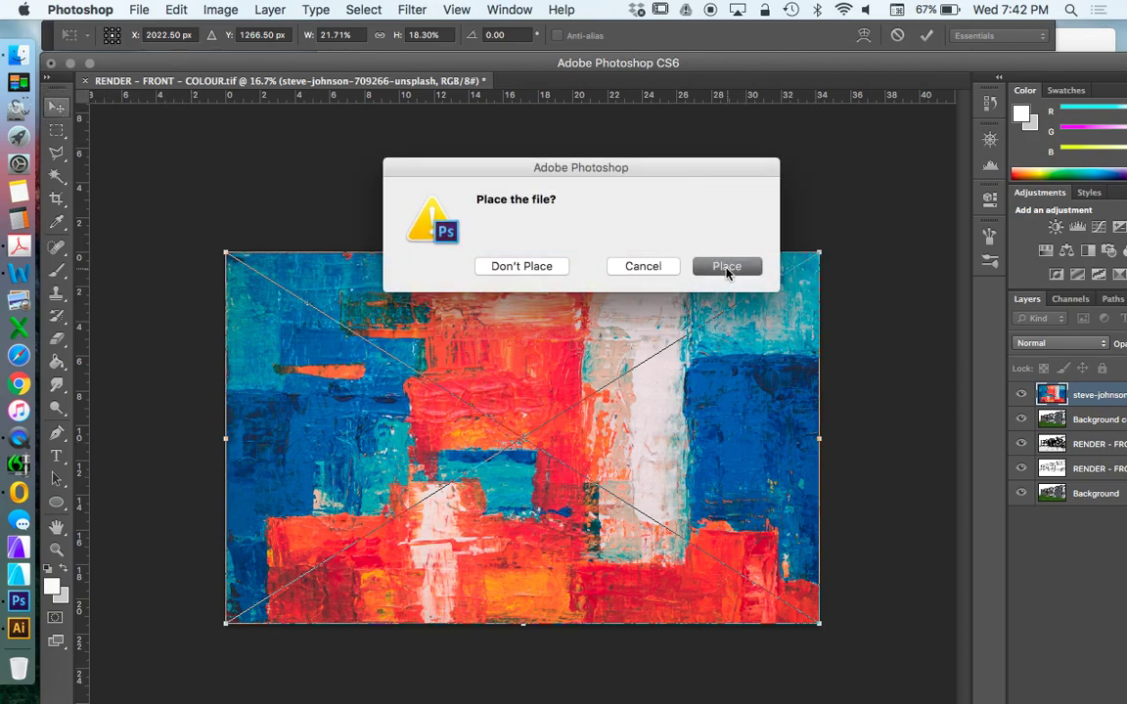
{"action": "left_click", "coordinate": [725, 265]}
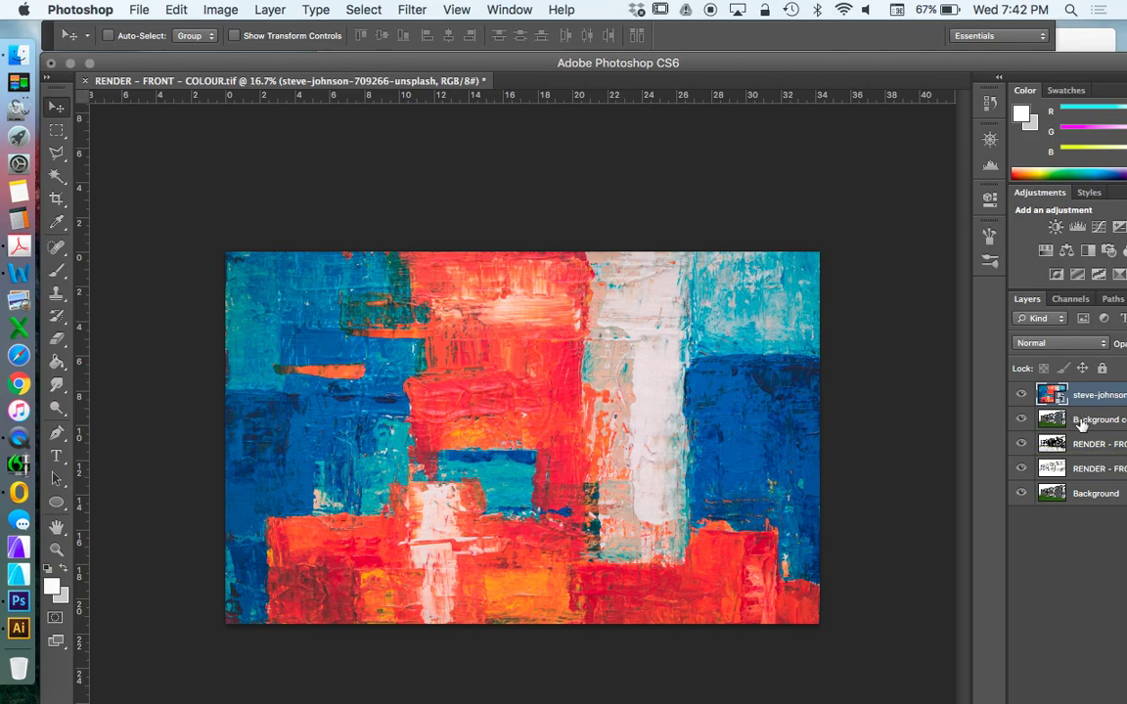
- Switch the painting layer's blend mode from Normal to Overlay
{"action": "left_click", "coordinate": [1081, 421]}
{"action": "left_click", "coordinate": [1081, 395]}
{"action": "left_click", "coordinate": [1057, 343]}
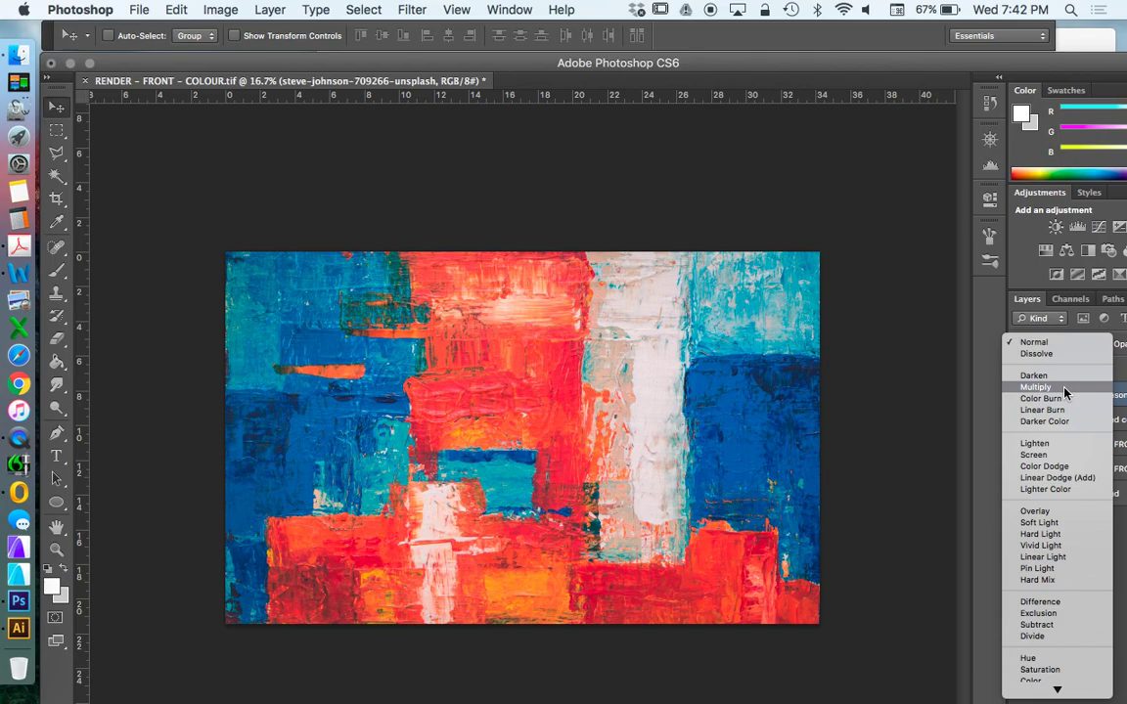
{"action": "left_click", "coordinate": [1059, 512]}
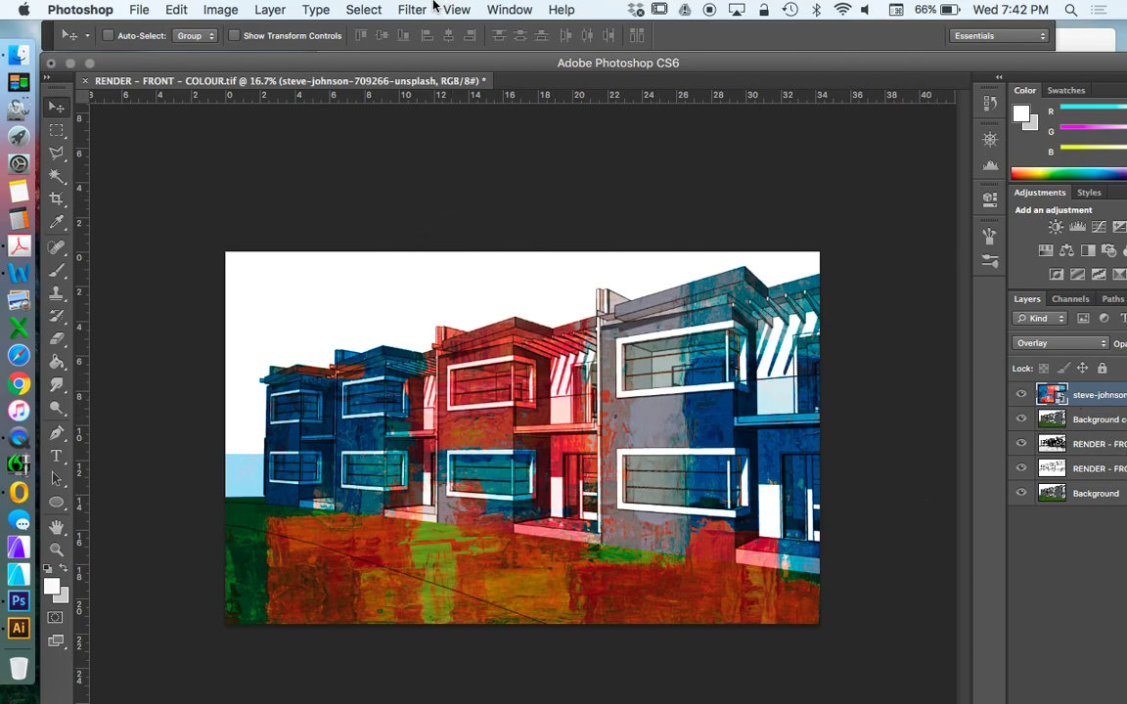
- Rasterize the painted overlay layer so colour adjustments can be applied to it
{"action": "left_click", "coordinate": [219, 10]}
{"action": "left_click", "coordinate": [251, 64]}
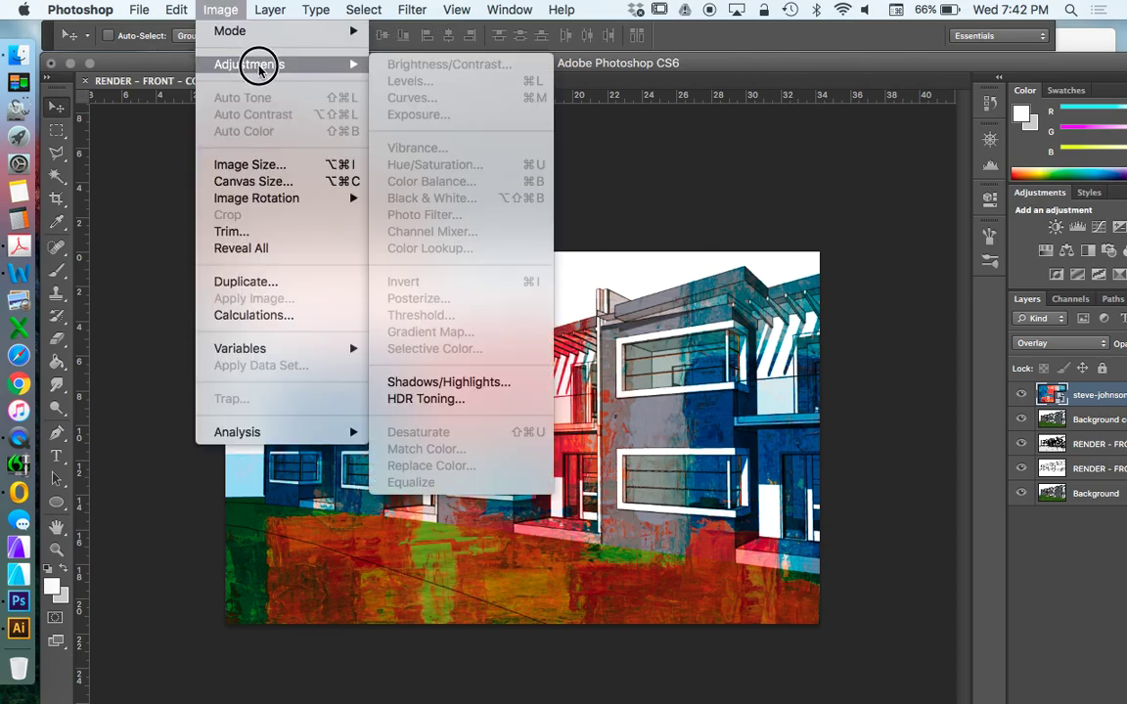
{"action": "left_click", "coordinate": [991, 334]}
{"action": "right_click", "coordinate": [1076, 394]}
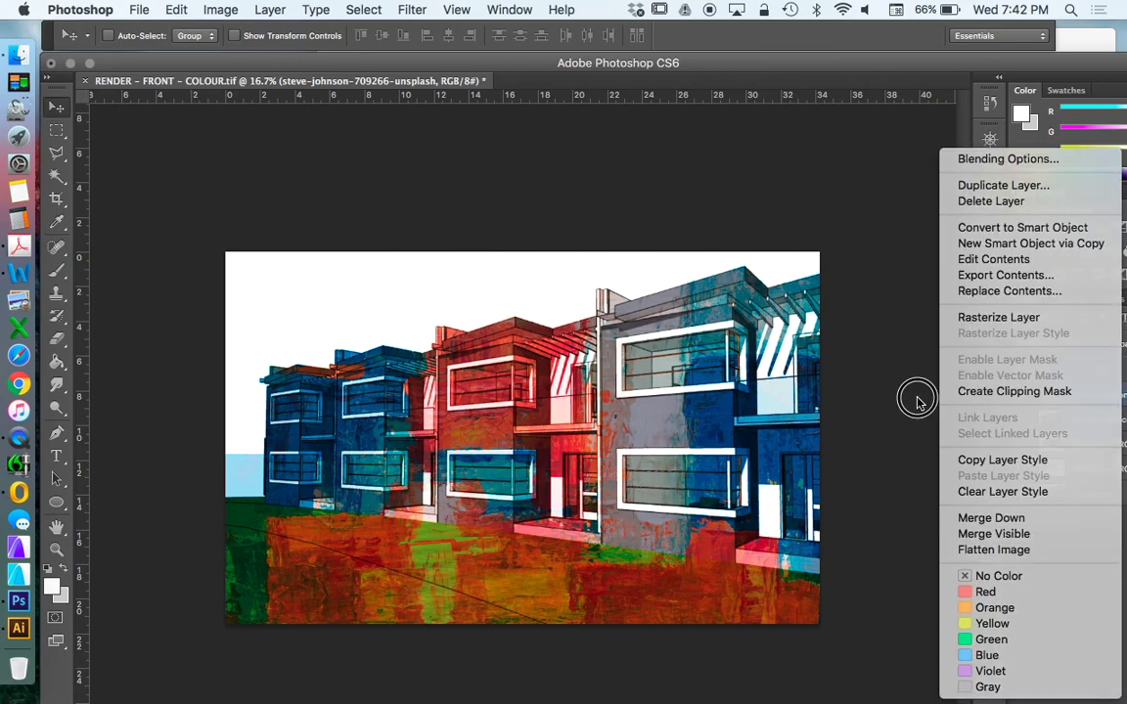
{"action": "left_click", "coordinate": [918, 401]}
{"action": "right_click", "coordinate": [1076, 394]}
{"action": "left_click", "coordinate": [998, 317]}
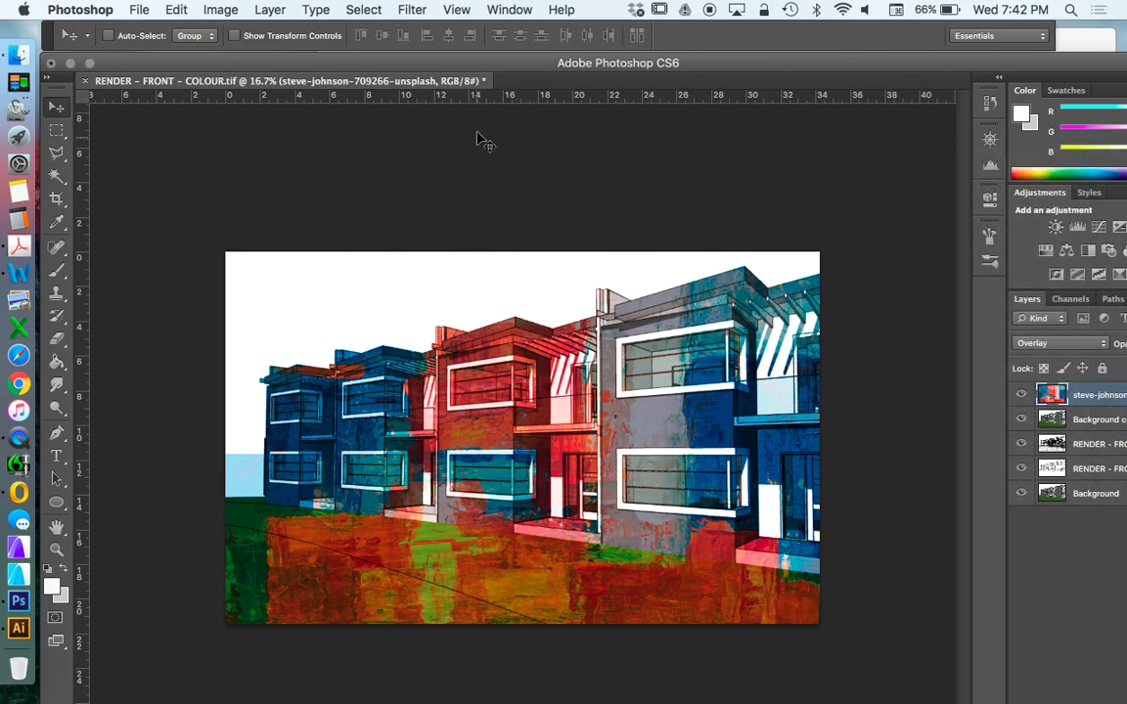
- Lower the overlay's saturation to -87 with Hue/Saturation
{"action": "left_click", "coordinate": [223, 10]}
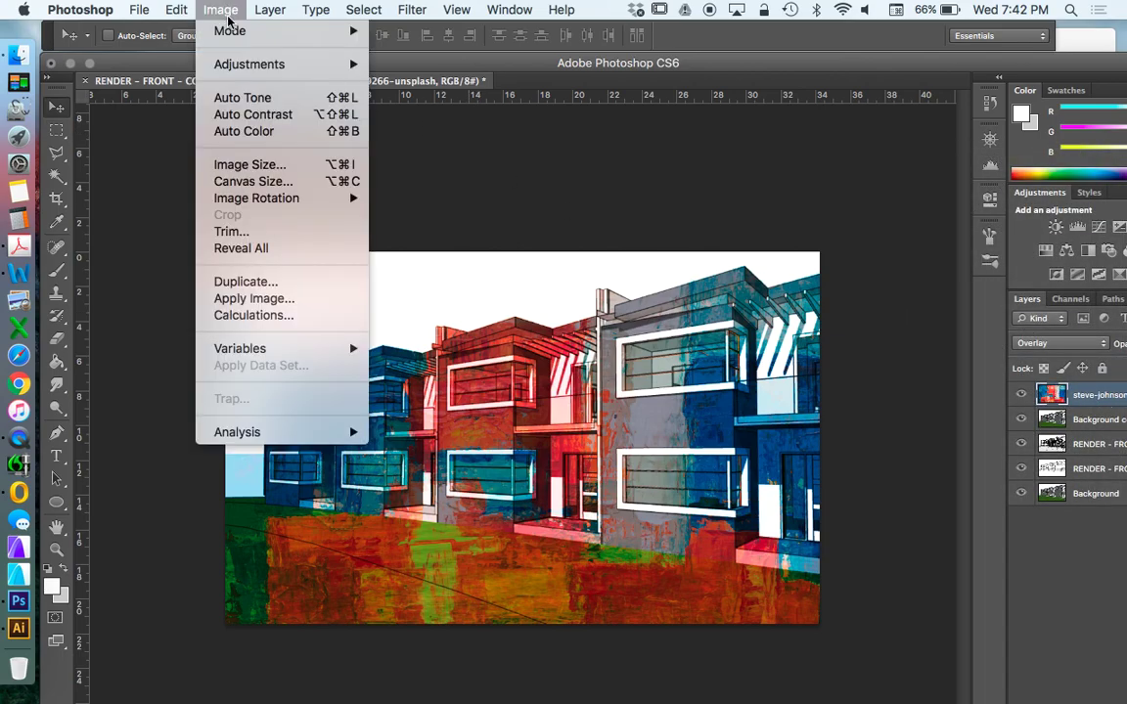
{"action": "mouse_move", "coordinate": [261, 69]}
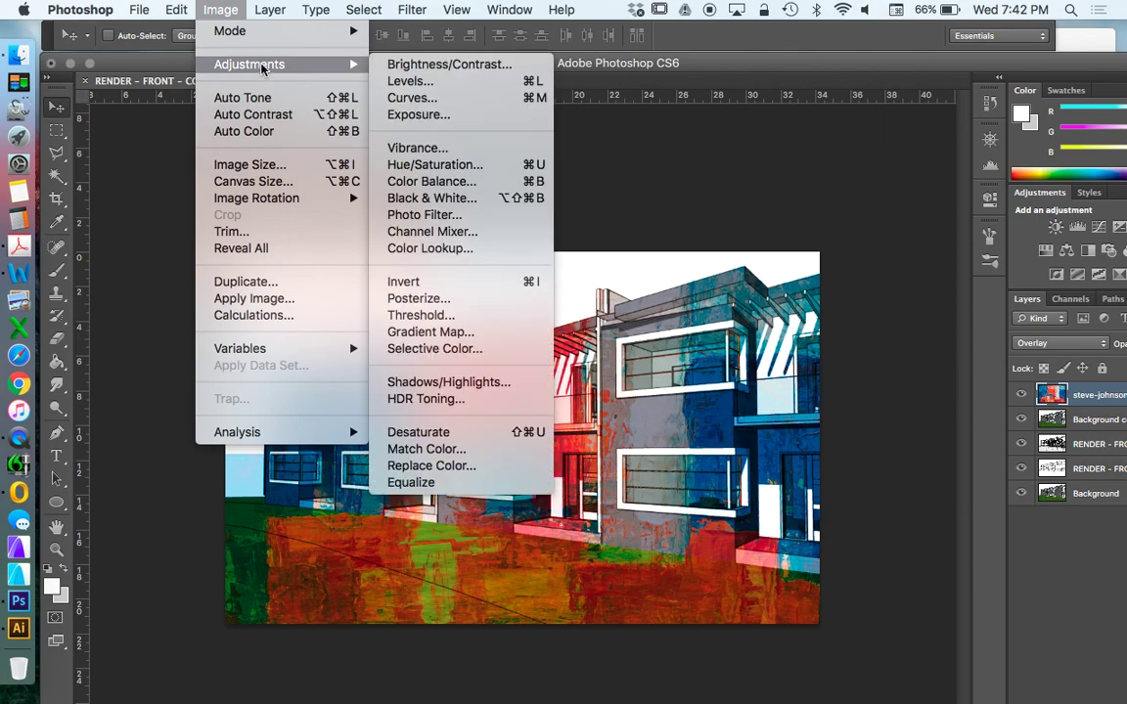
{"action": "left_click", "coordinate": [443, 167]}
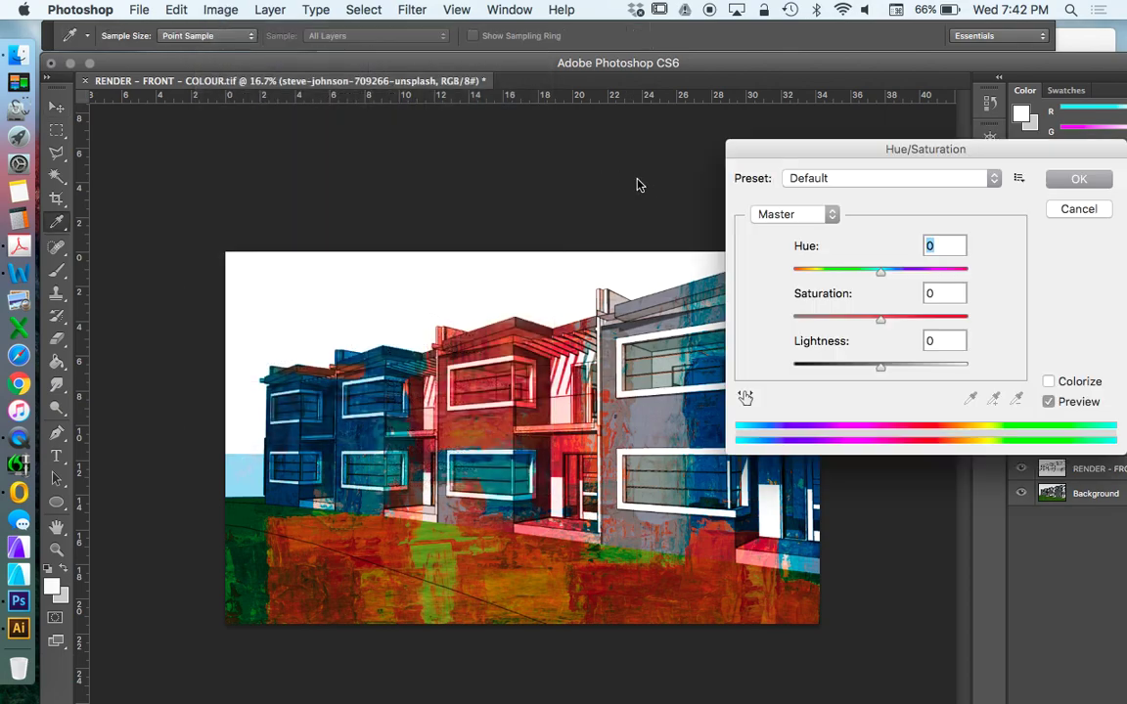
{"action": "left_click_drag", "start_coordinate": [879, 324], "coordinate": [804, 328]}
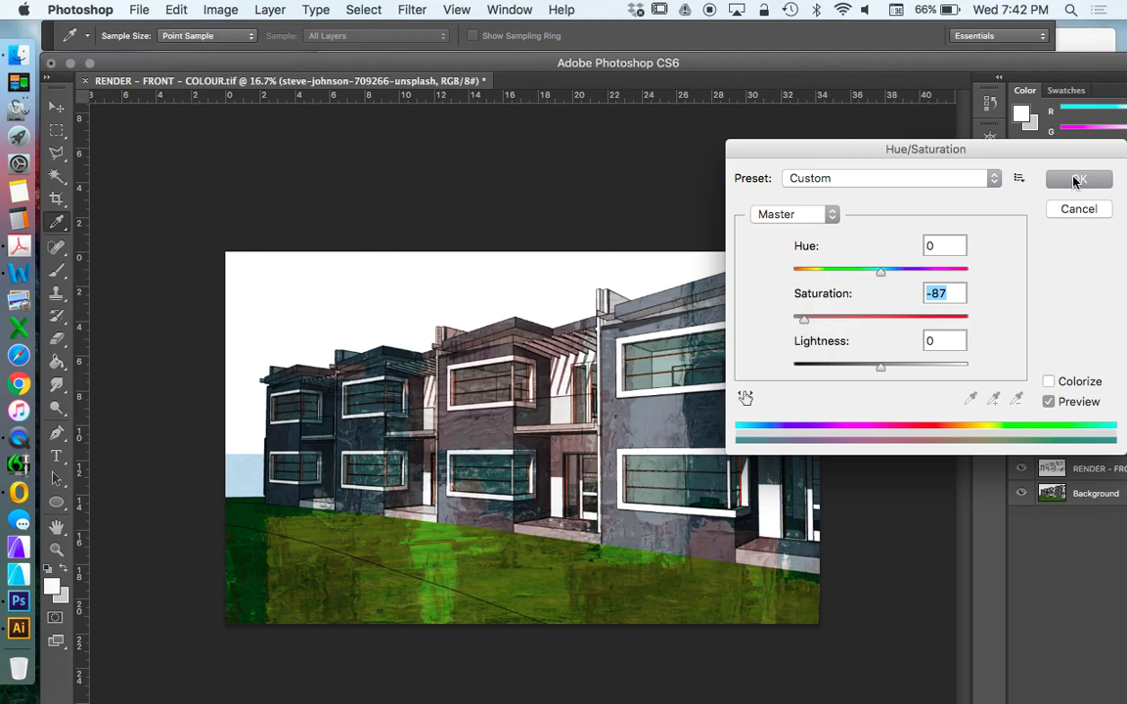
{"action": "left_click", "coordinate": [1075, 180]}
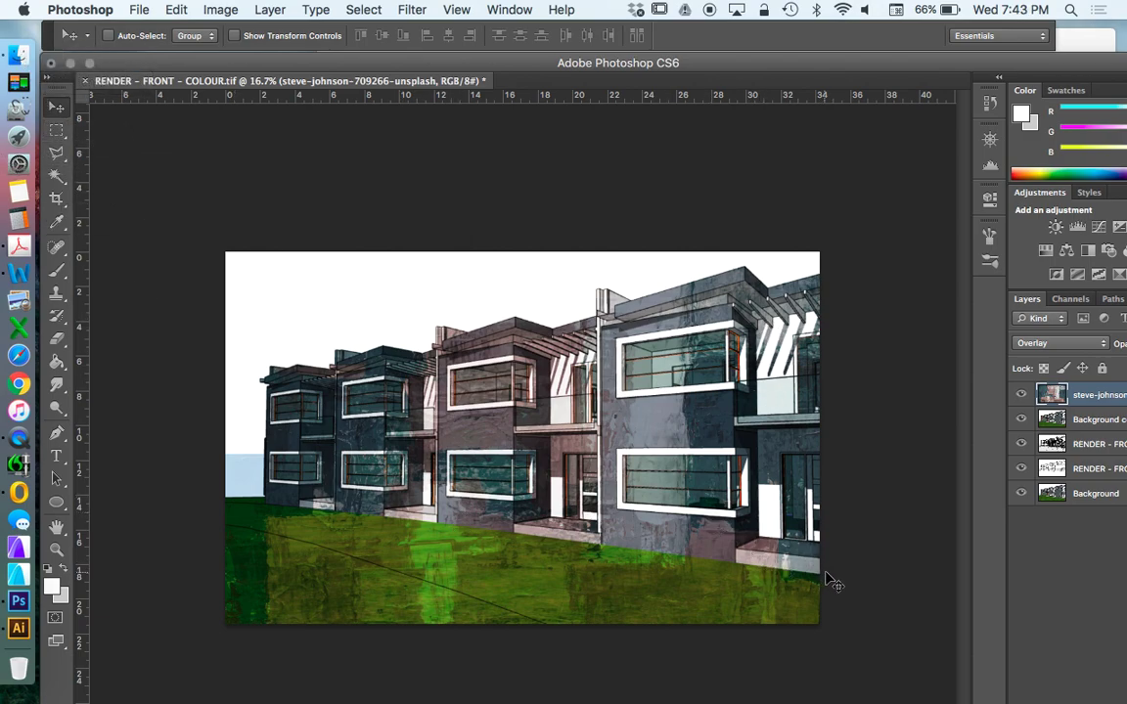
- Outline the lawn below the building with the Polygonal Lasso, delete the overlay there, and deselect
{"action": "left_click", "coordinate": [56, 153]}
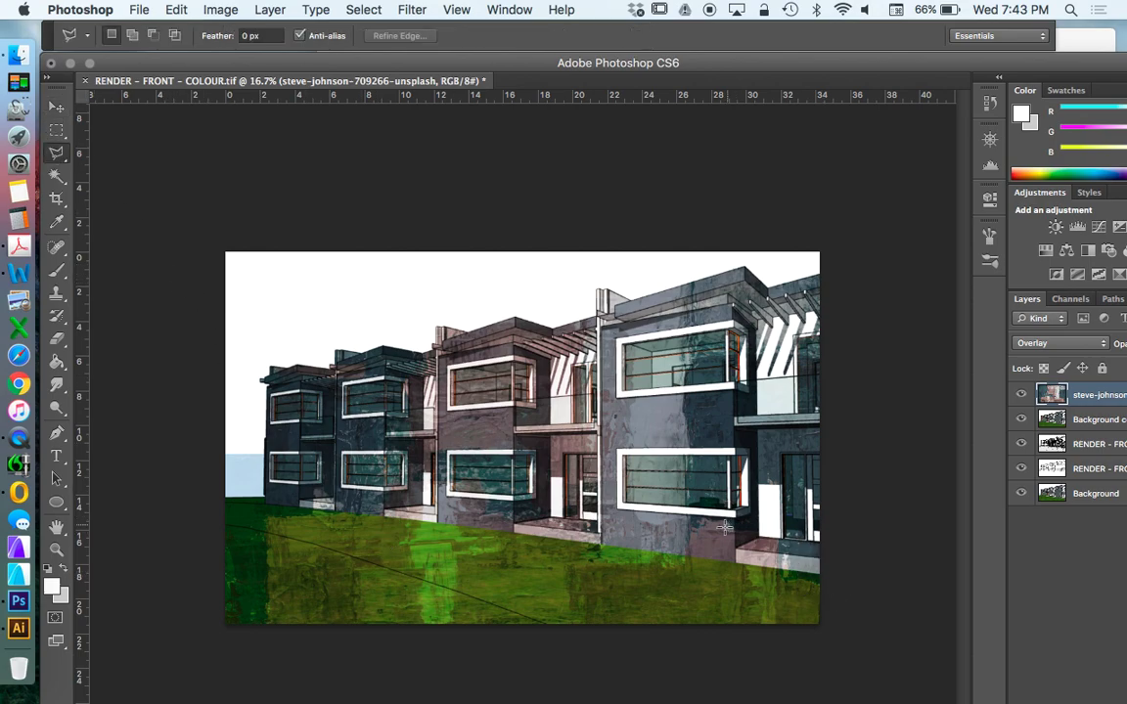
{"action": "left_click", "coordinate": [824, 575]}
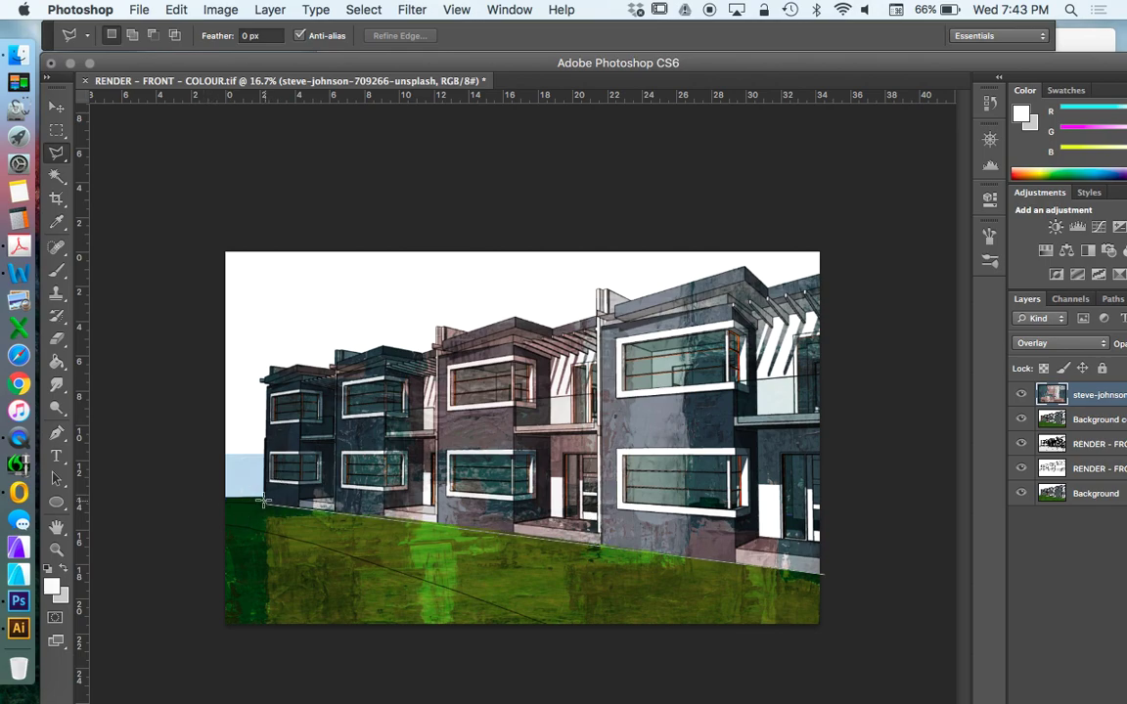
{"action": "left_click", "coordinate": [186, 489]}
{"action": "left_click", "coordinate": [192, 652]}
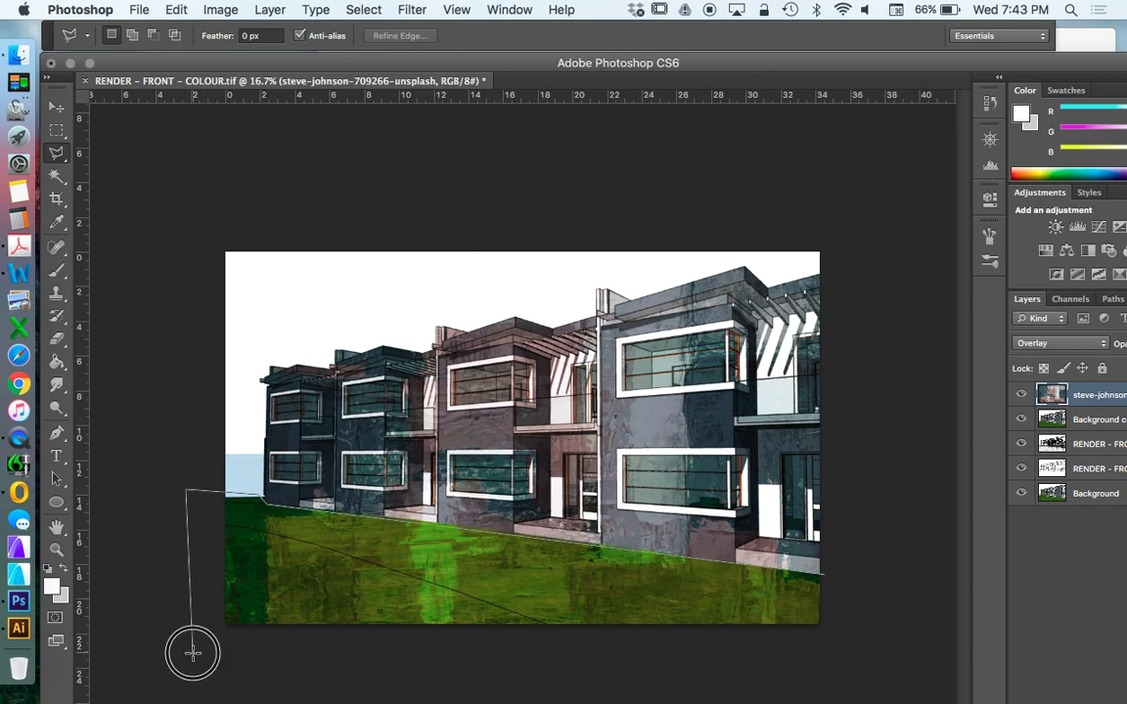
{"action": "double_click", "coordinate": [849, 666]}
{"action": "key", "text": "Delete"}
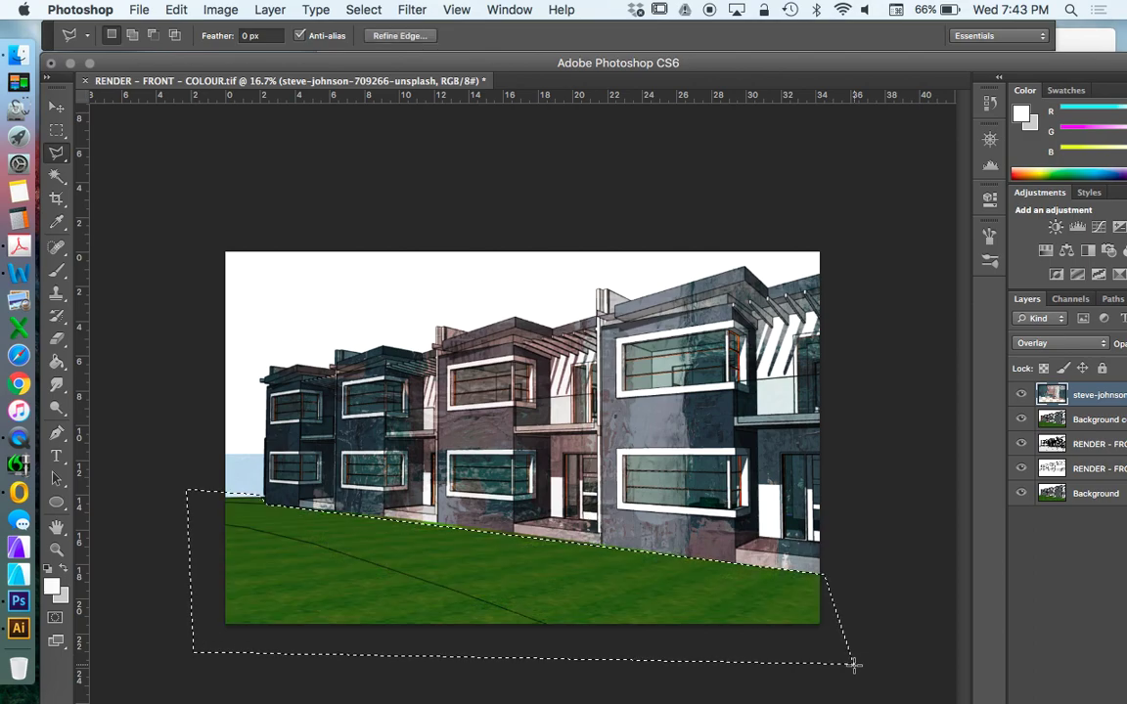
{"action": "key", "text": "super+d"}
{"action": "left_click", "coordinate": [18, 54]}
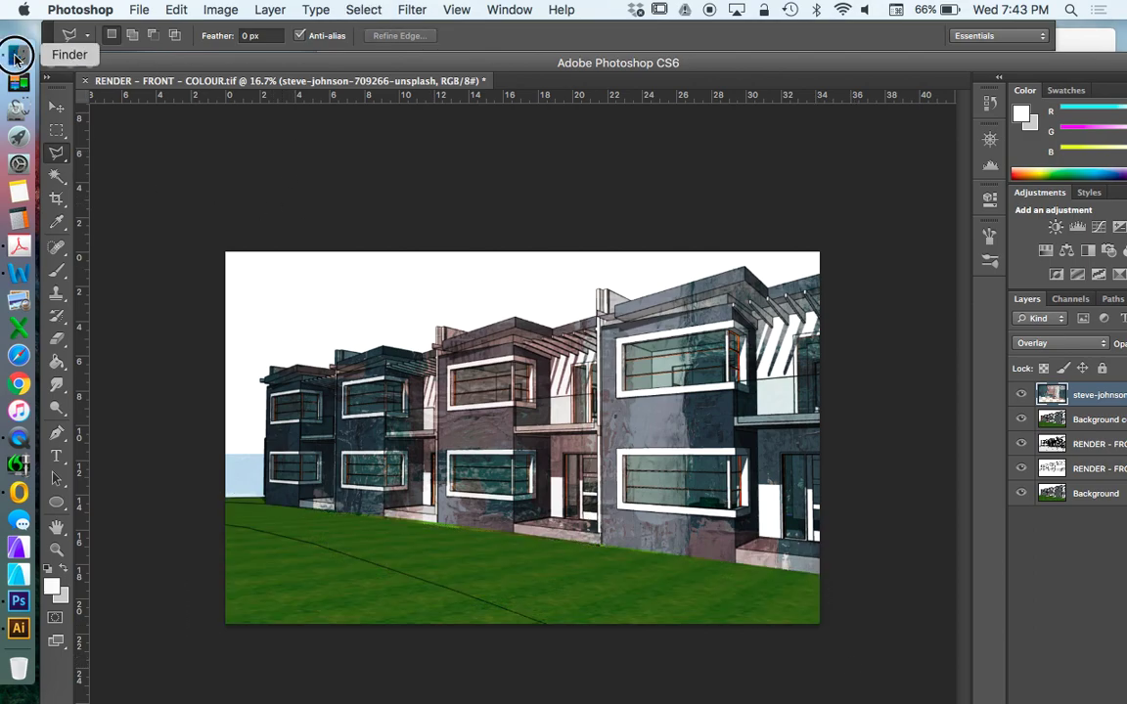
- From UNSPLASH FOR PHOTOSHOP, open GRASS and drag the johann-siemens-591-unsplash tree photo onto the canvas
{"action": "left_click", "coordinate": [445, 210]}
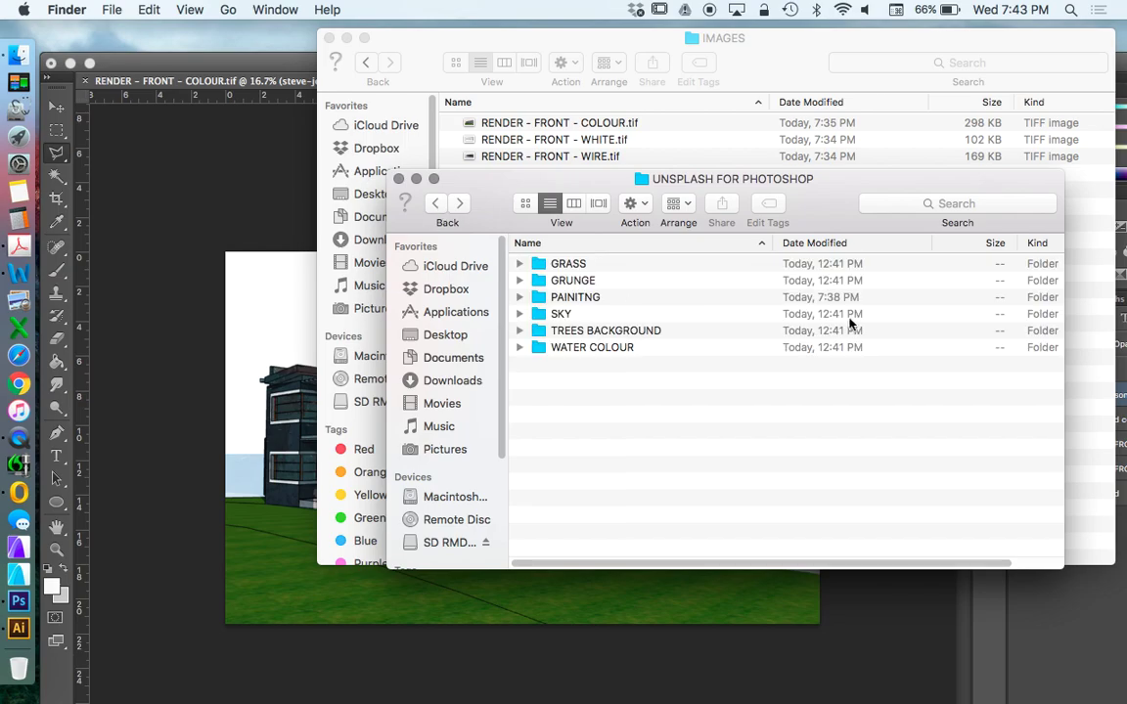
{"action": "left_click", "coordinate": [554, 281]}
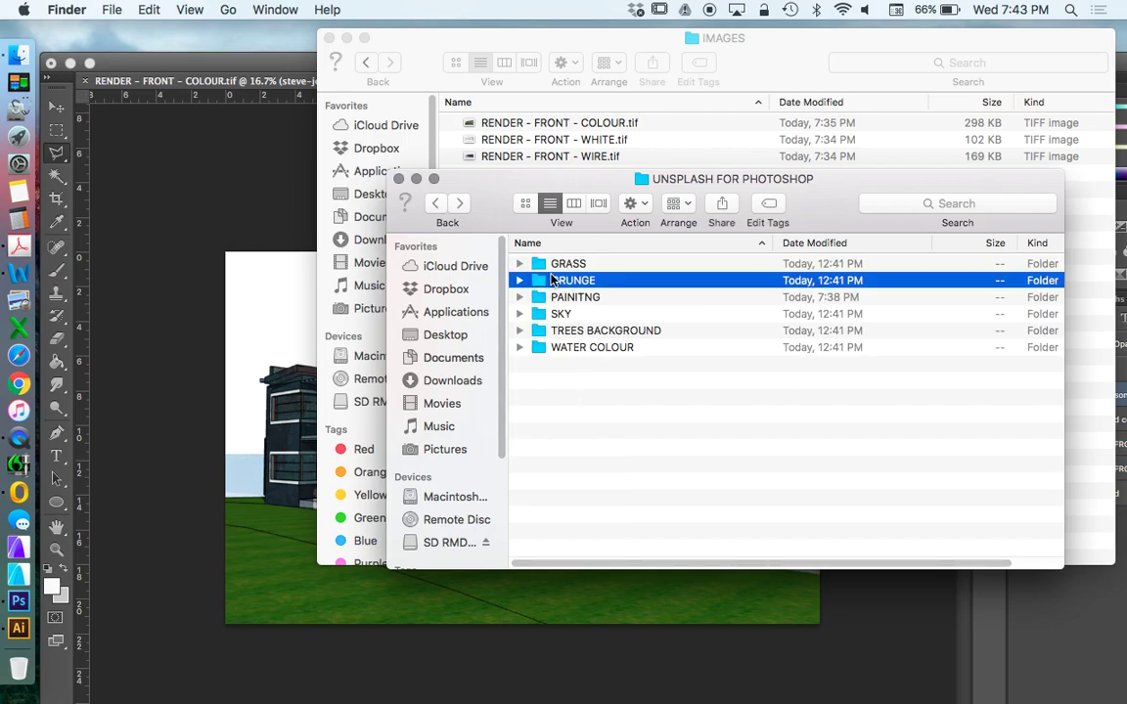
{"action": "double_click", "coordinate": [550, 266]}
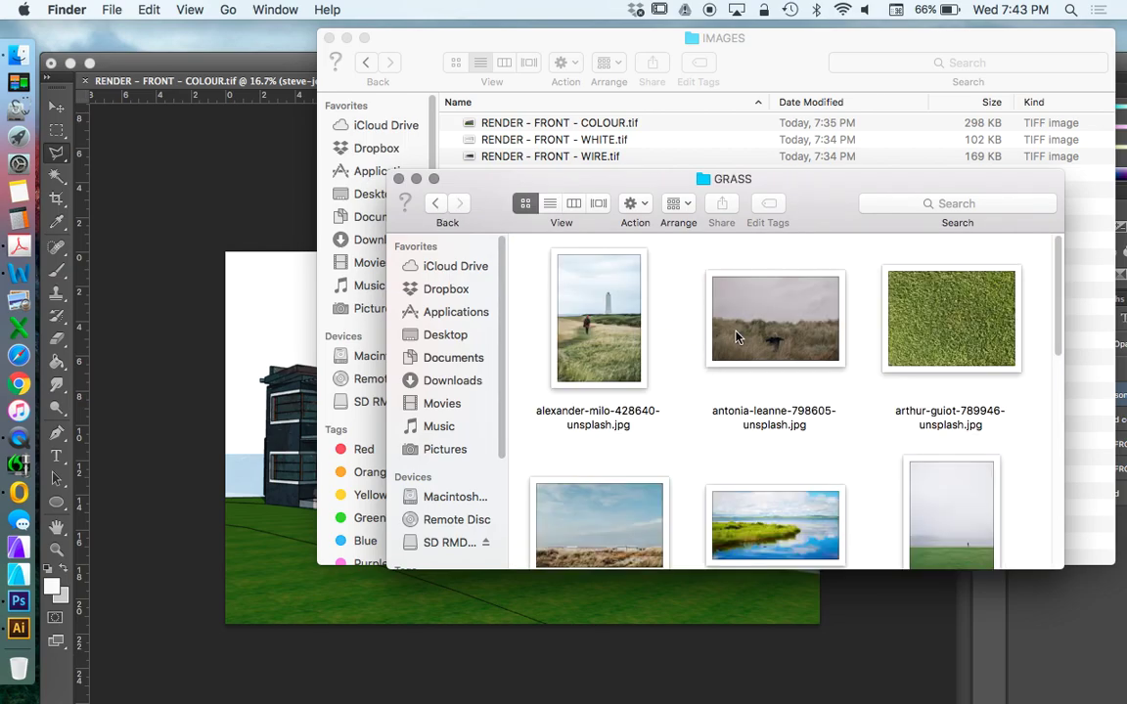
{"action": "scroll", "coordinate": [738, 337], "scroll_direction": "down", "scroll_amount": 5}
{"action": "scroll", "coordinate": [728, 442], "scroll_direction": "up", "scroll_amount": 1}
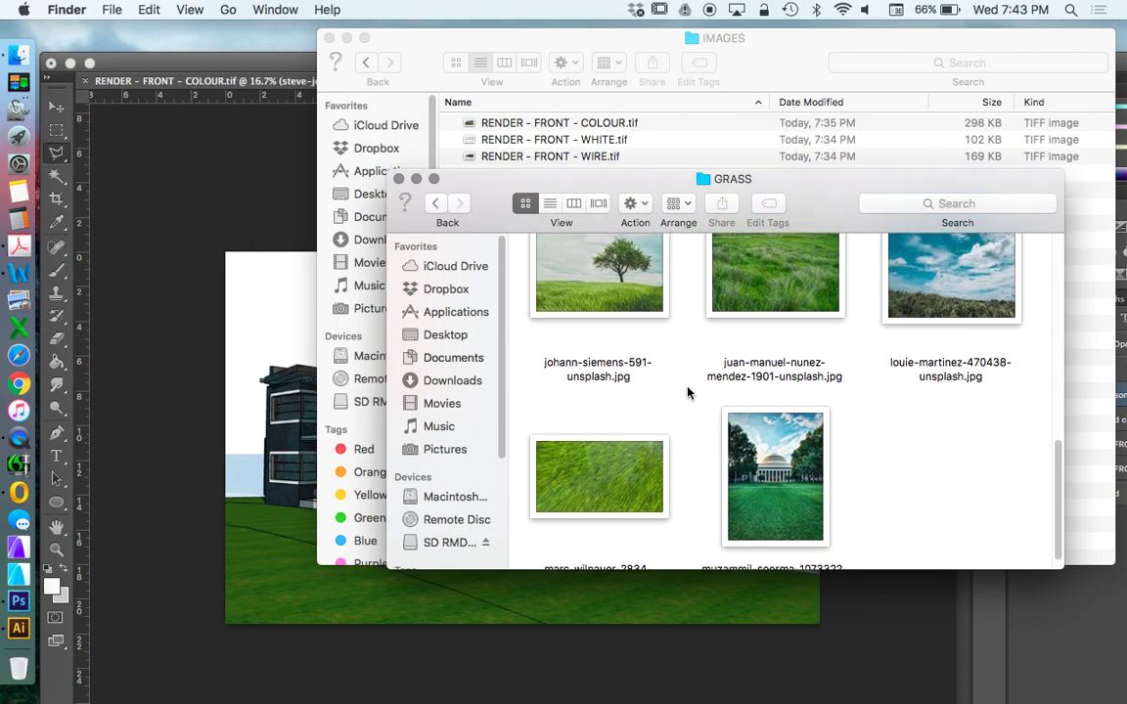
{"action": "scroll", "coordinate": [756, 323], "scroll_direction": "up", "scroll_amount": 1}
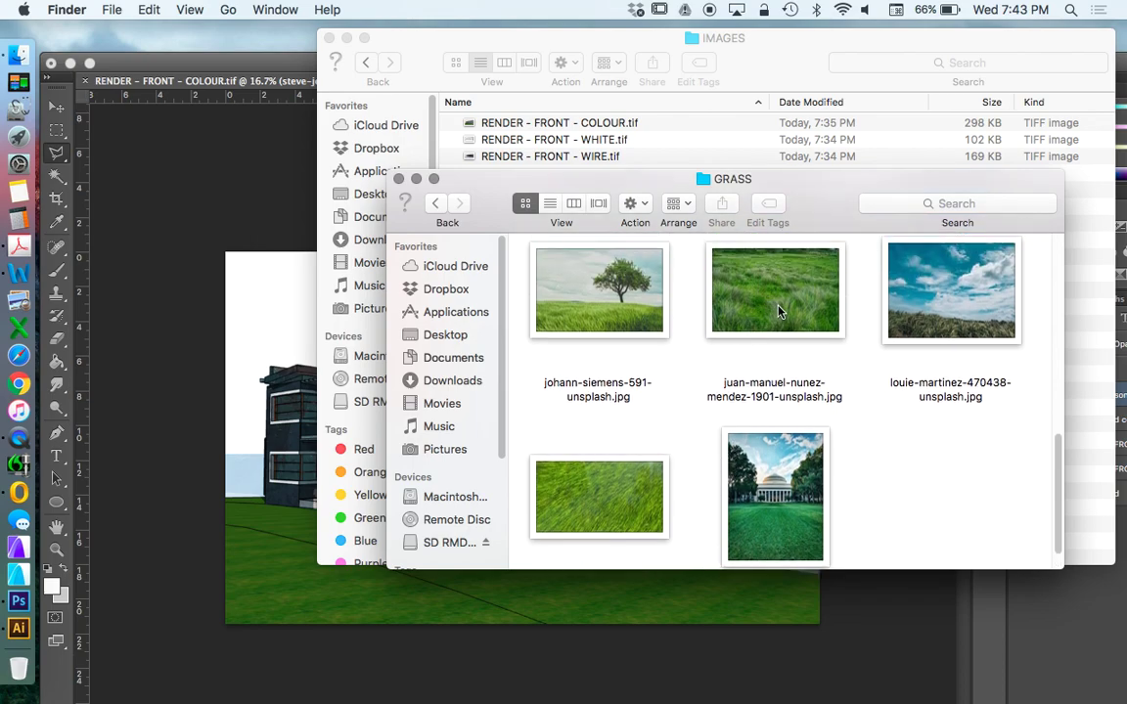
{"action": "left_click", "coordinate": [775, 302]}
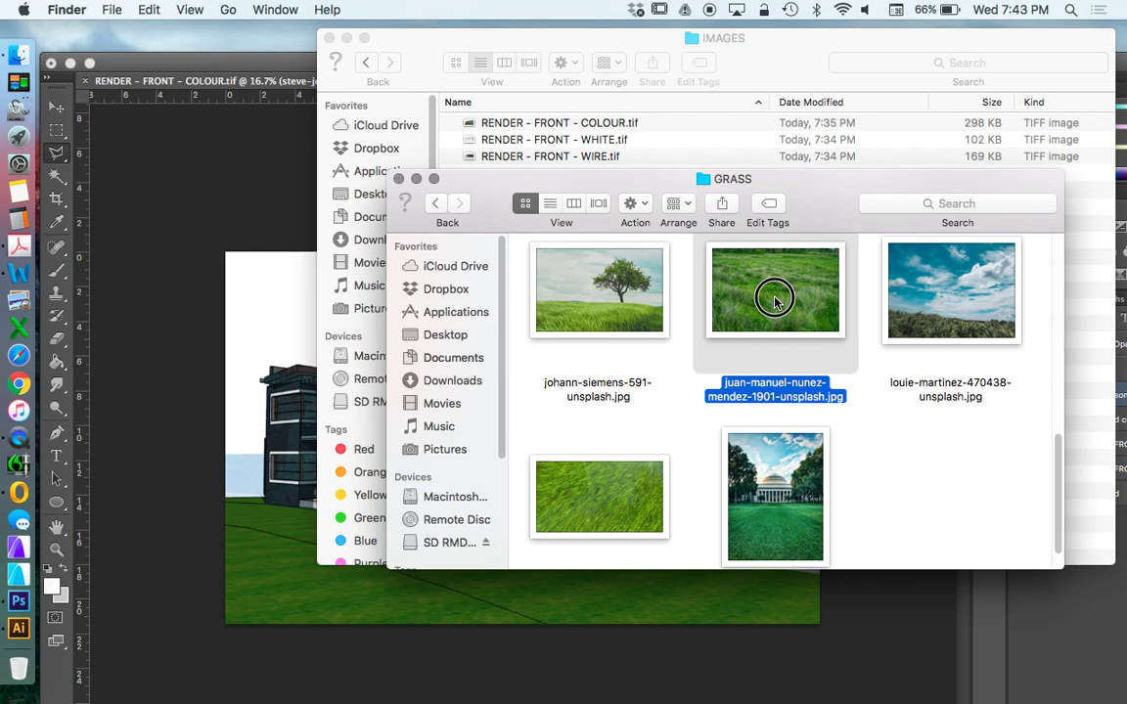
{"action": "left_click_drag", "start_coordinate": [600, 318], "coordinate": [328, 604]}
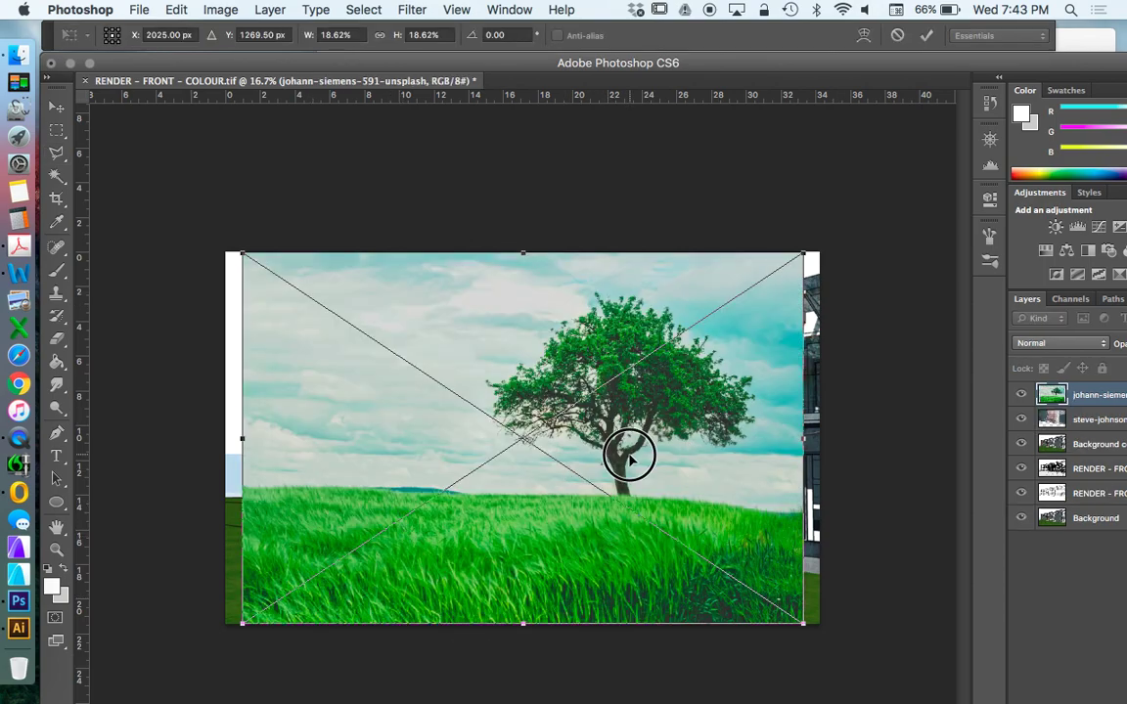
- Nudge the grass photo into position and commit its placement
{"action": "left_click_drag", "start_coordinate": [629, 454], "coordinate": [641, 453]}
{"action": "left_click", "coordinate": [52, 109]}
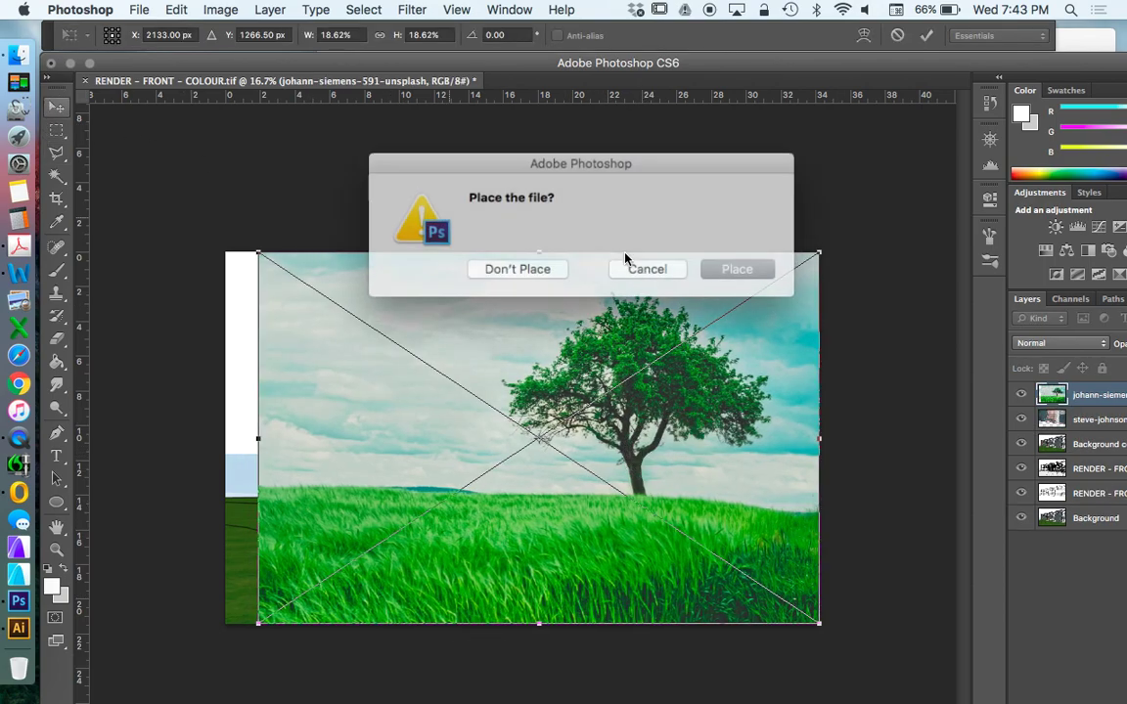
{"action": "left_click", "coordinate": [732, 265]}
{"action": "mouse_move", "coordinate": [681, 506]}
{"action": "left_mouse_down"}
{"action": "mouse_move", "coordinate": [588, 496]}
{"action": "mouse_move", "coordinate": [787, 501]}
{"action": "mouse_move", "coordinate": [665, 506]}
{"action": "mouse_move", "coordinate": [692, 502]}
{"action": "left_mouse_up"}
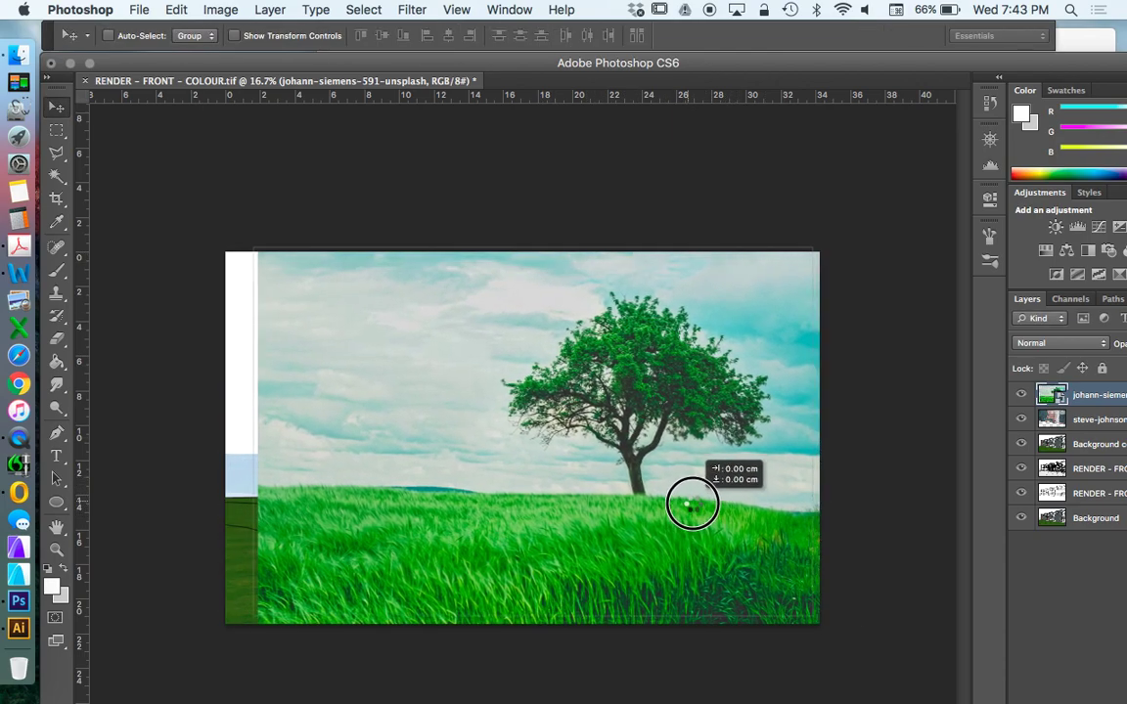
- Scale the grass photo so its left edge reaches the canvas edge, and apply it
{"action": "left_click", "coordinate": [175, 11]}
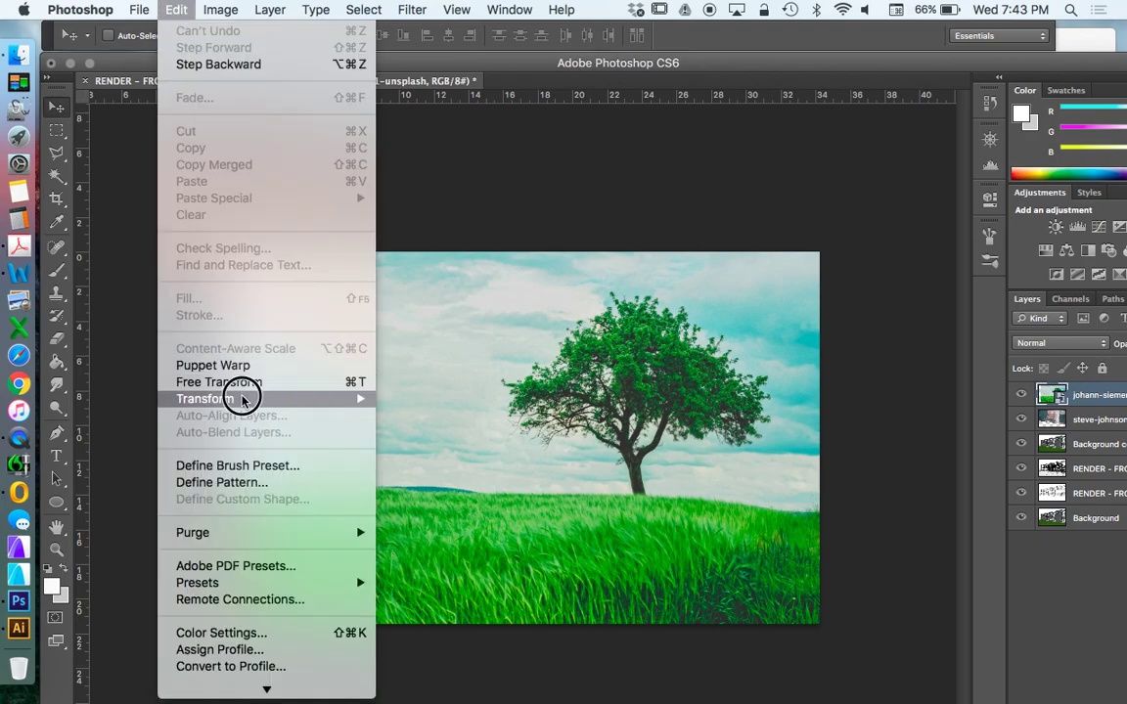
{"action": "mouse_move", "coordinate": [241, 398]}
{"action": "left_click", "coordinate": [441, 427]}
{"action": "left_click_drag", "start_coordinate": [258, 253], "coordinate": [225, 253]}
{"action": "left_click", "coordinate": [56, 110]}
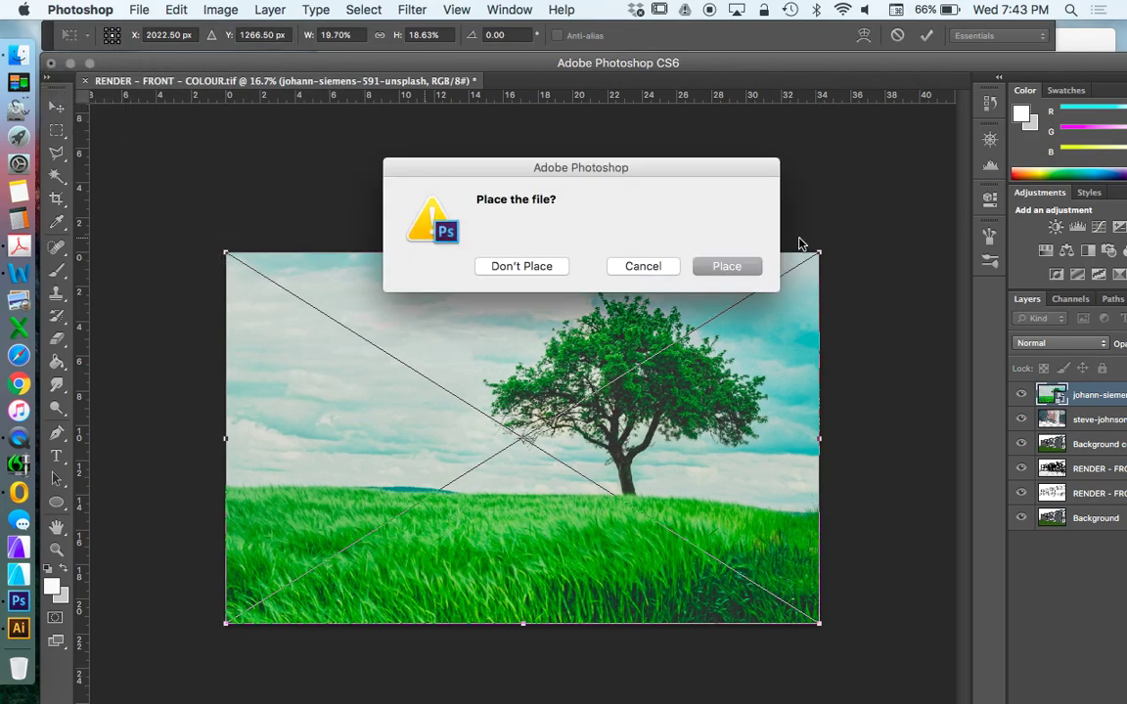
{"action": "left_click", "coordinate": [743, 266]}
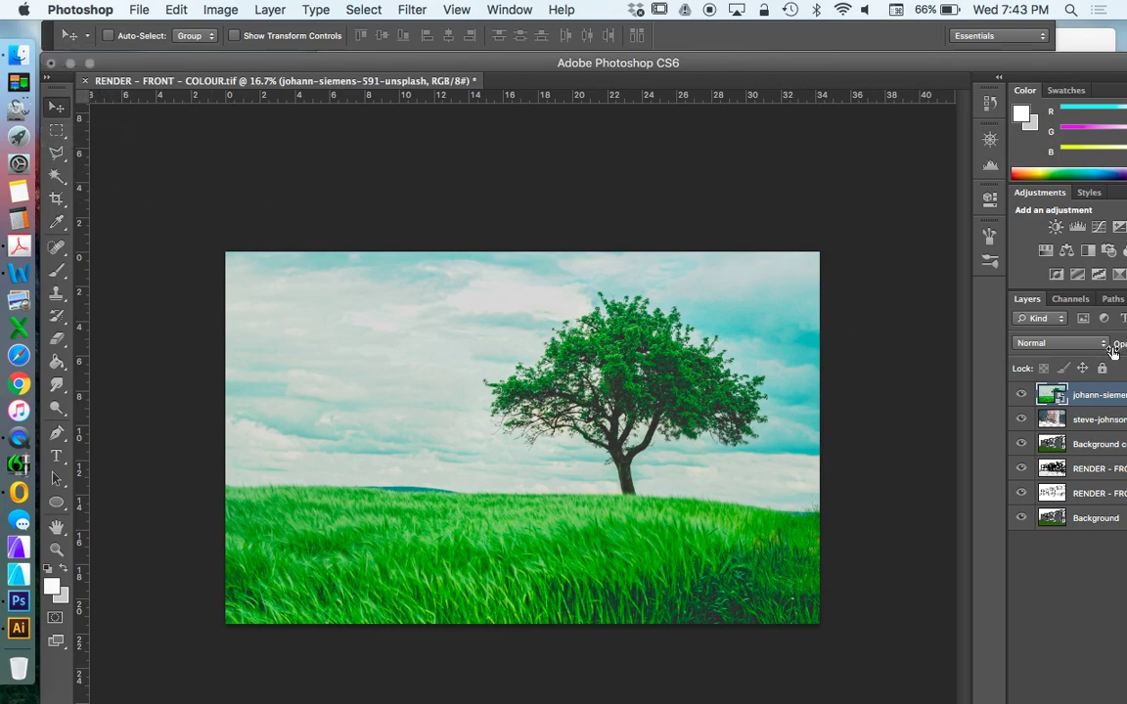
- Rasterize the tree-and-grass photo layer, then hide it and the painted overlay
{"action": "right_click", "coordinate": [1088, 399]}
{"action": "left_click", "coordinate": [968, 317]}
{"action": "left_click", "coordinate": [1021, 394]}
{"action": "left_click", "coordinate": [1021, 419]}
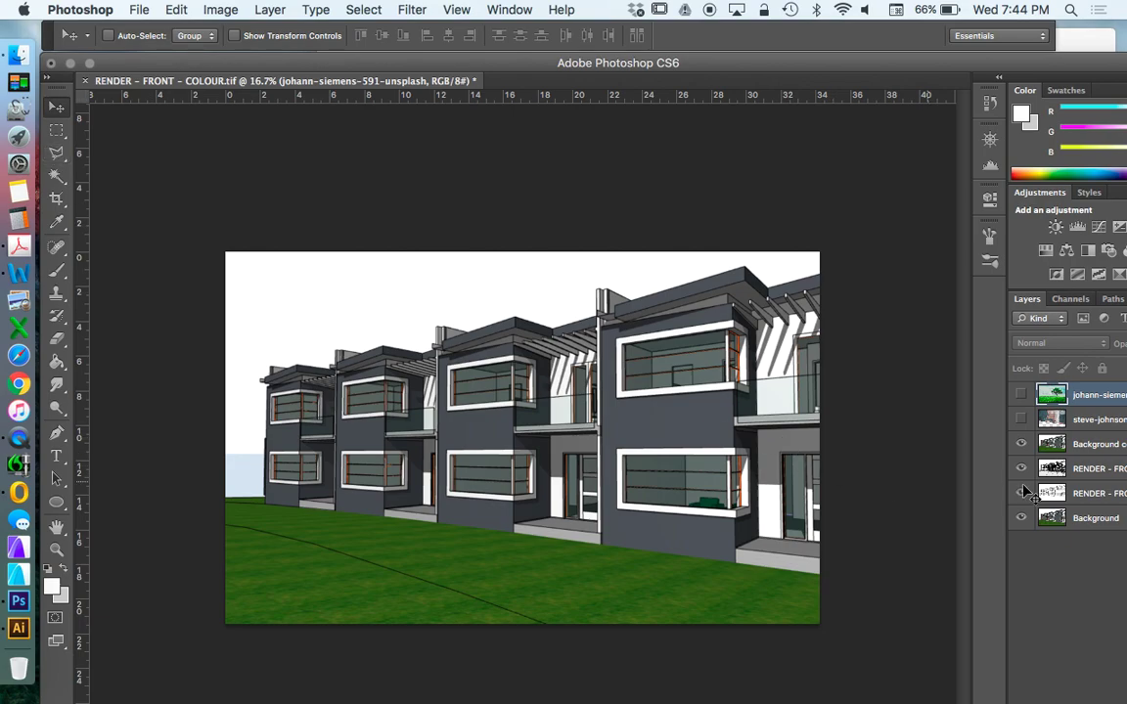
- Draw a Polygonal Lasso selection around the lawn below the townhouses
{"action": "left_click", "coordinate": [55, 176]}
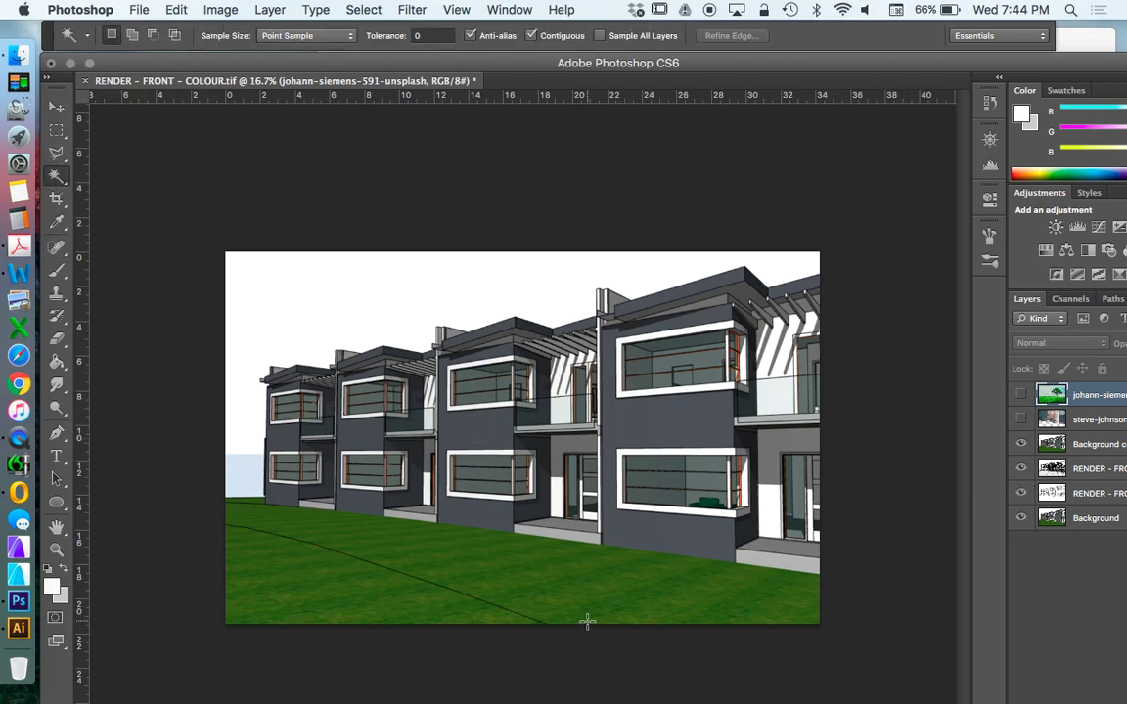
{"action": "left_click", "coordinate": [56, 153]}
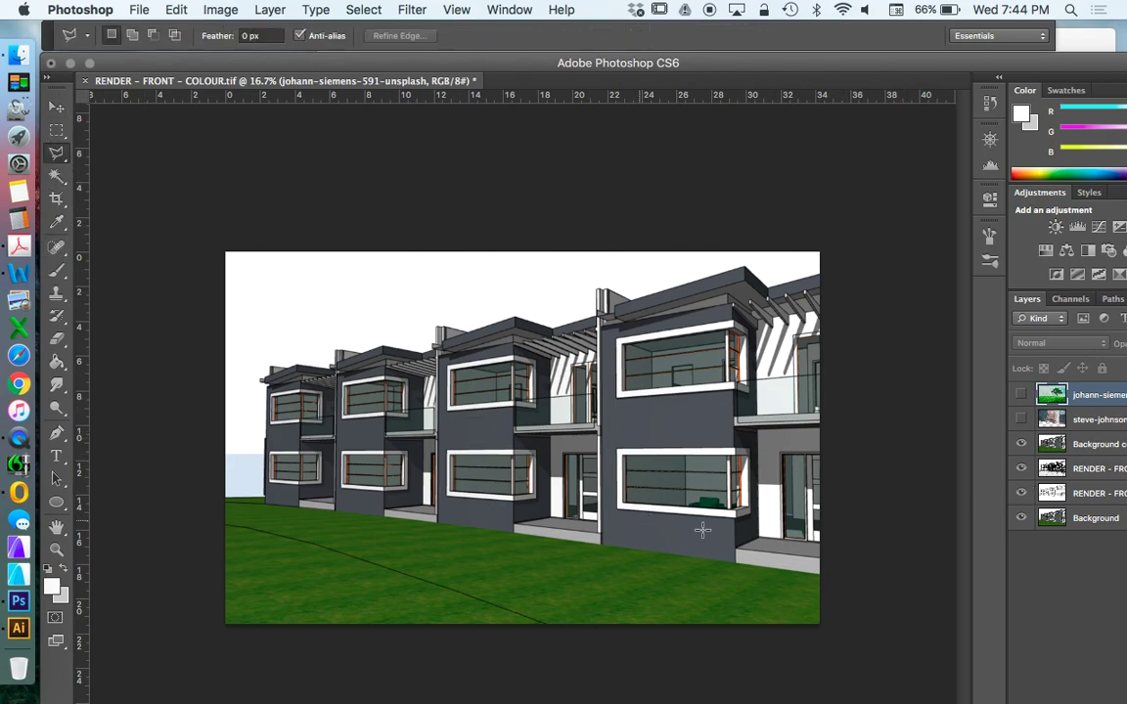
{"action": "left_click", "coordinate": [798, 576]}
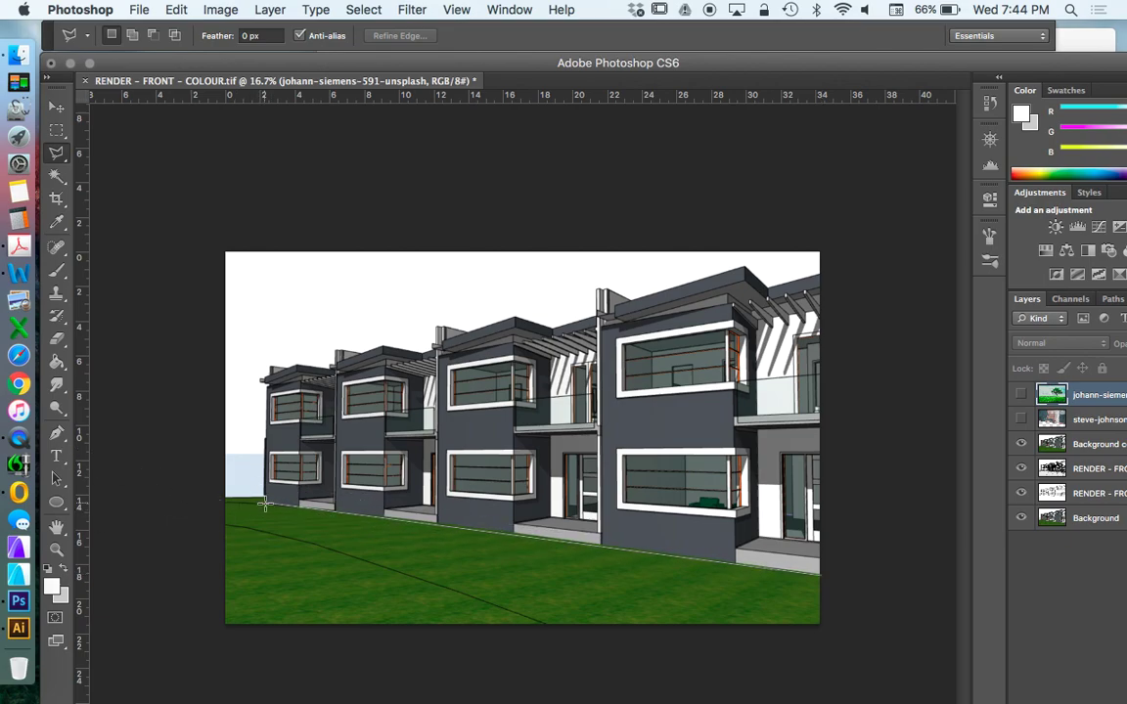
{"action": "left_click", "coordinate": [212, 496]}
{"action": "left_click", "coordinate": [200, 637]}
{"action": "double_click", "coordinate": [872, 648]}
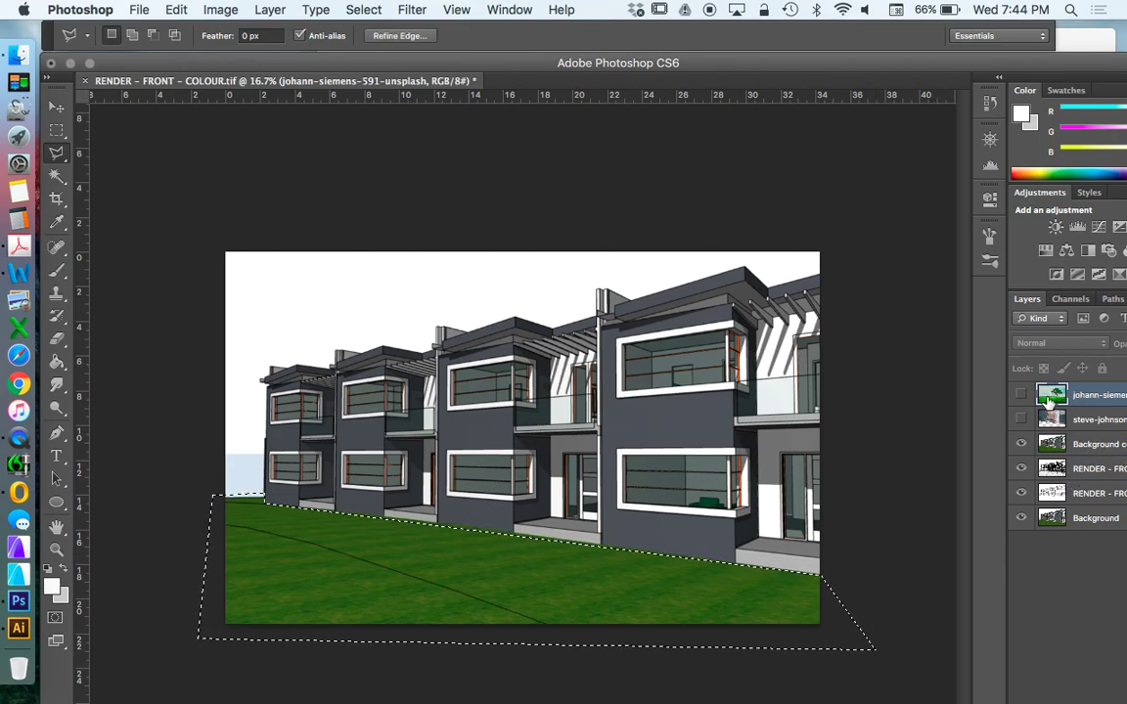
- Show the grass photo again and copy the lawn selection to a new layer via Layer Via Copy
{"action": "left_click", "coordinate": [1020, 395]}
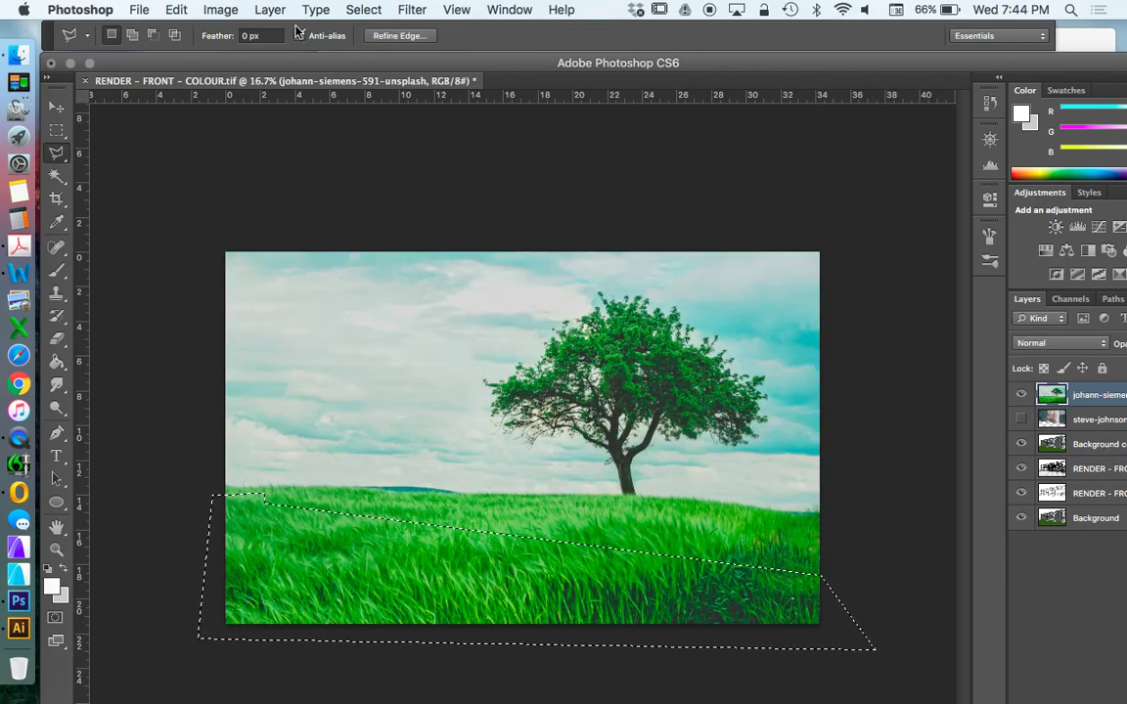
{"action": "left_click", "coordinate": [363, 10]}
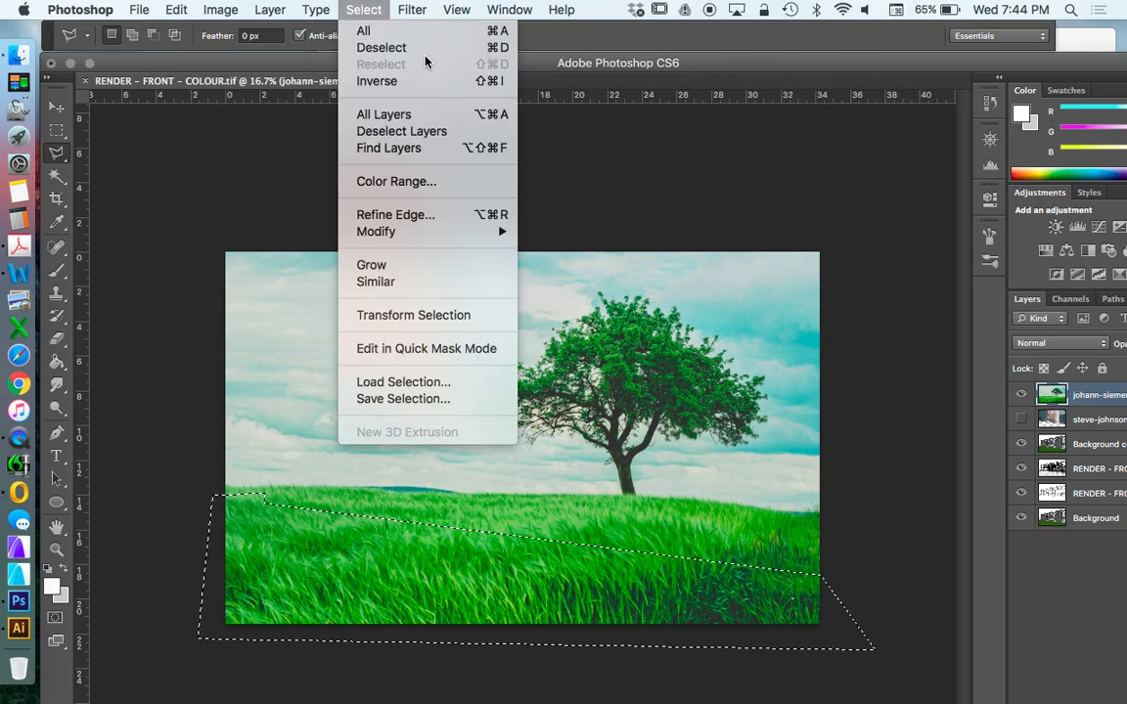
{"action": "mouse_move", "coordinate": [264, 5]}
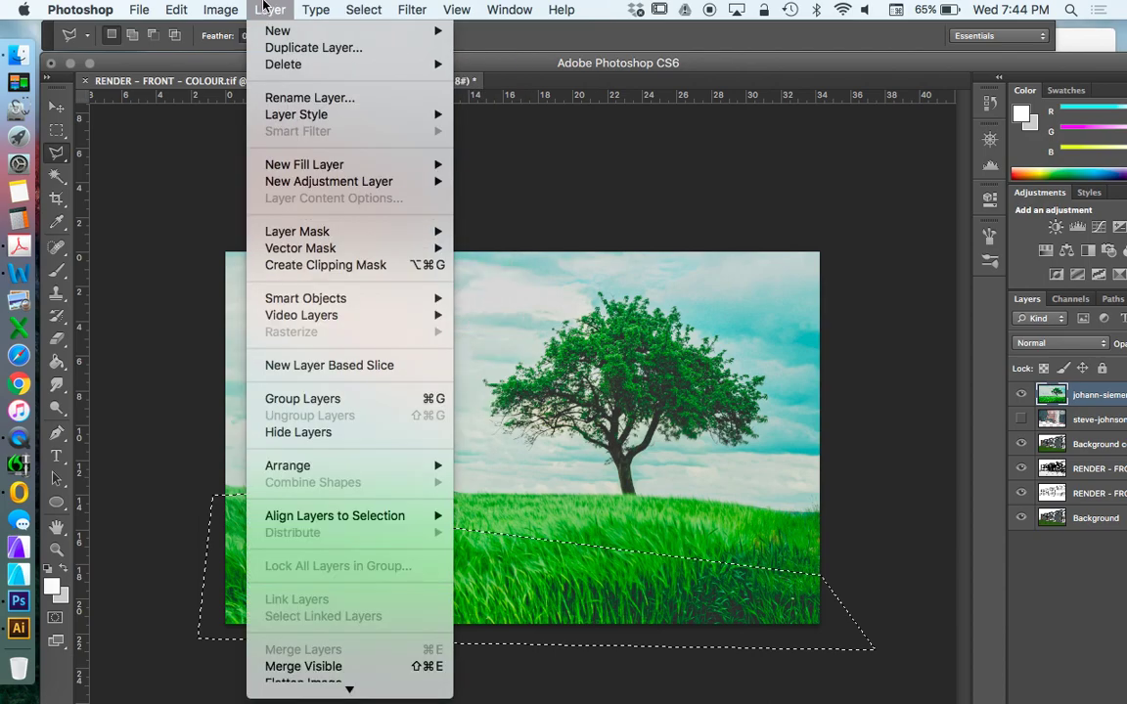
{"action": "mouse_move", "coordinate": [375, 5]}
{"action": "mouse_move", "coordinate": [343, 31]}
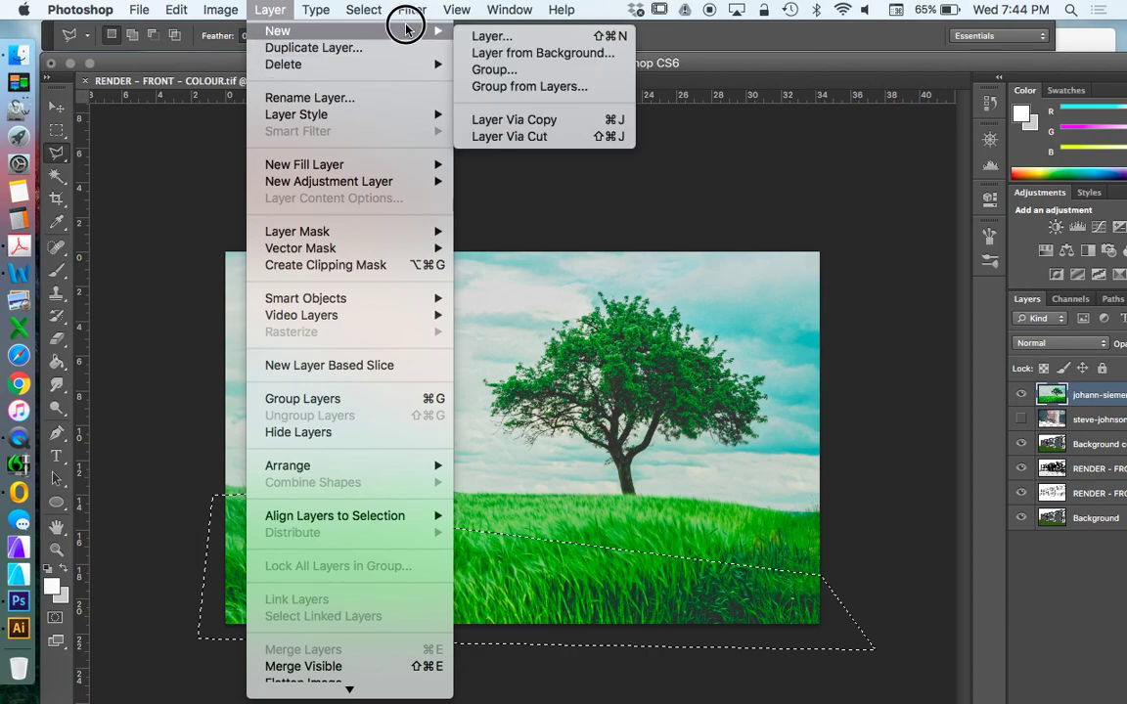
{"action": "left_click", "coordinate": [533, 121]}
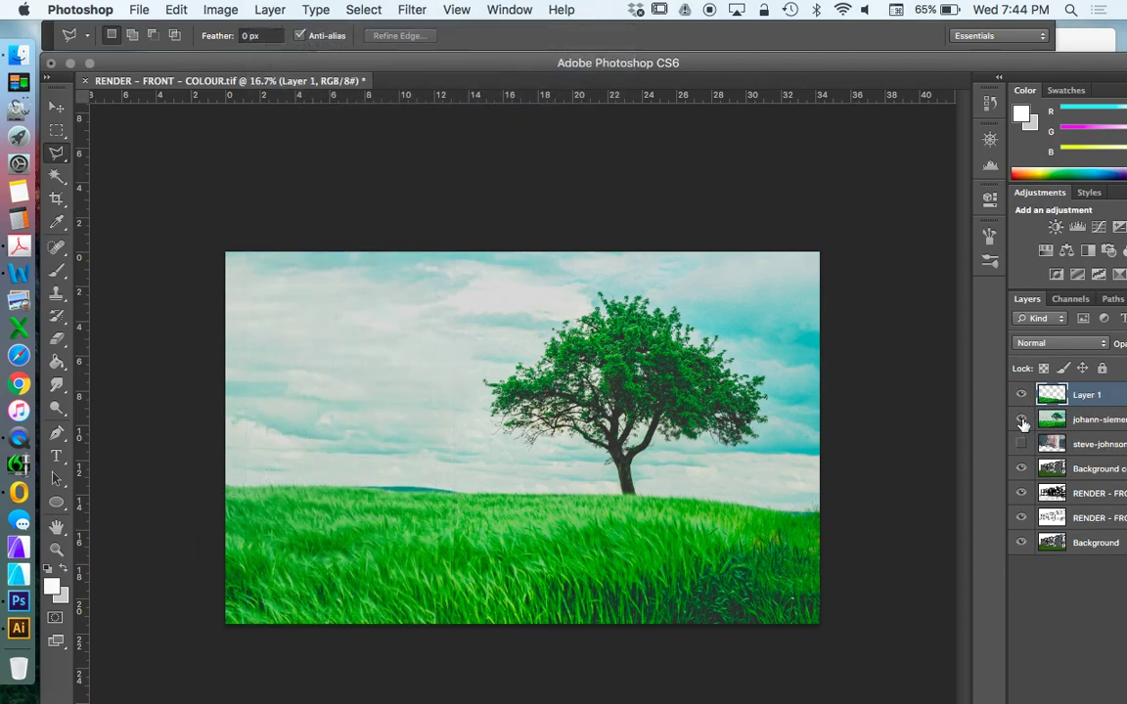
- Hide the tree landscape and set Layer 1 to Multiply at 50% opacity
{"action": "left_click", "coordinate": [1022, 423]}
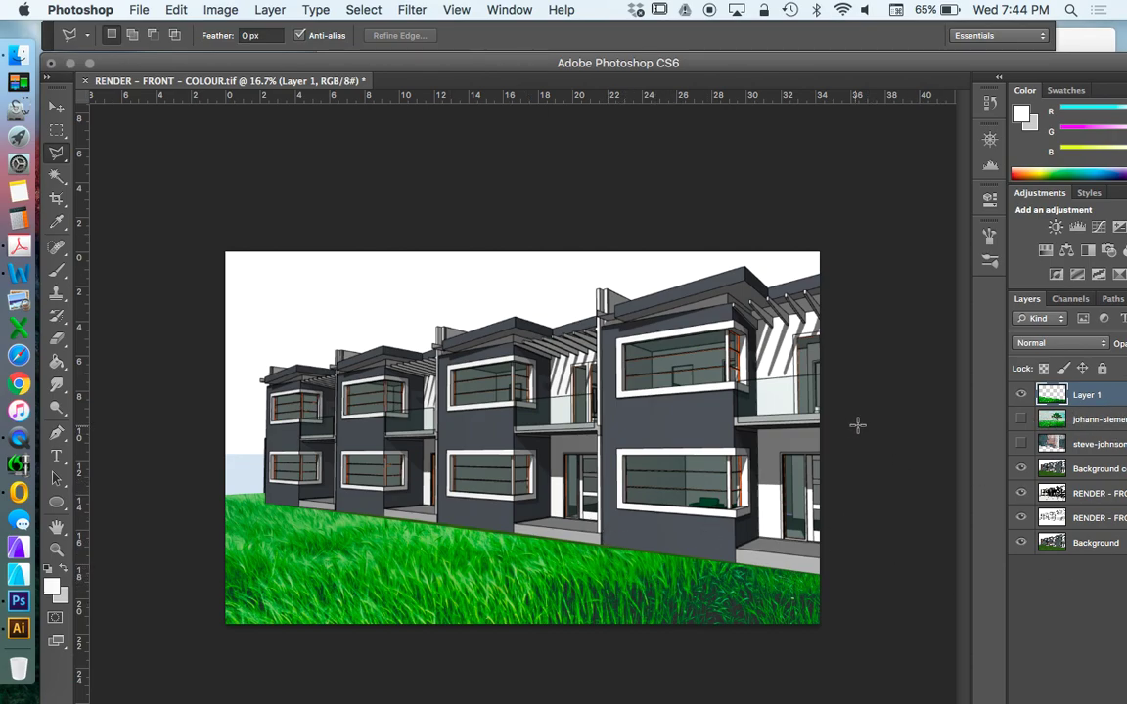
{"action": "left_click", "coordinate": [1040, 343]}
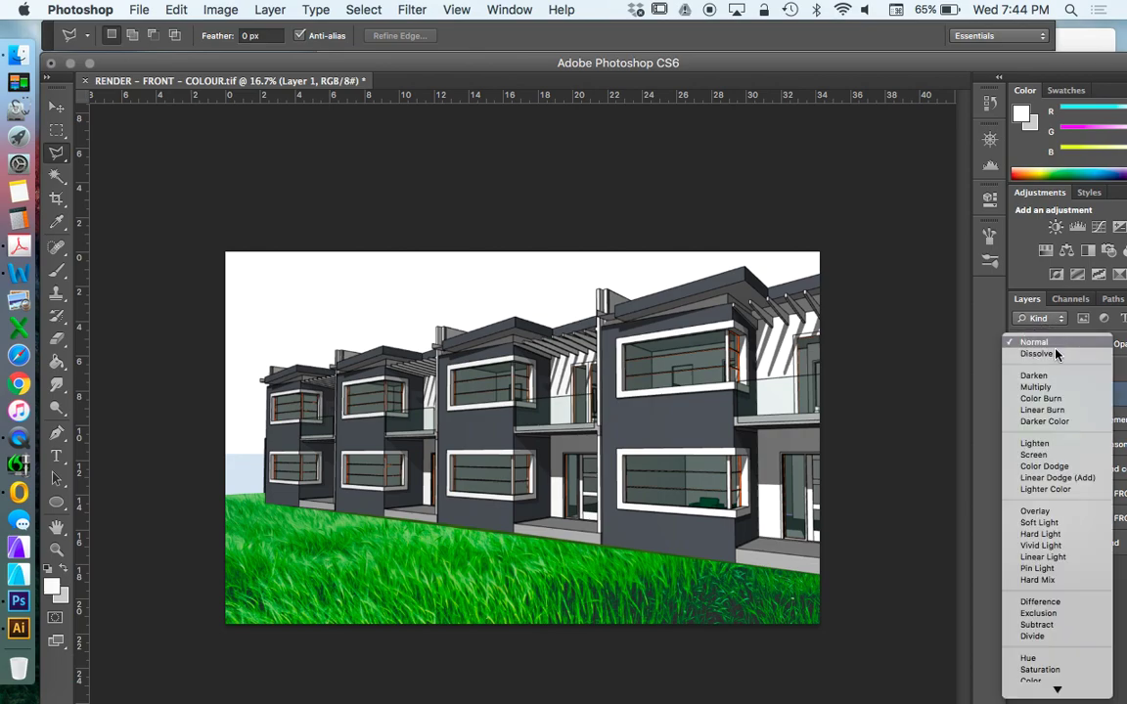
{"action": "left_click", "coordinate": [1045, 387]}
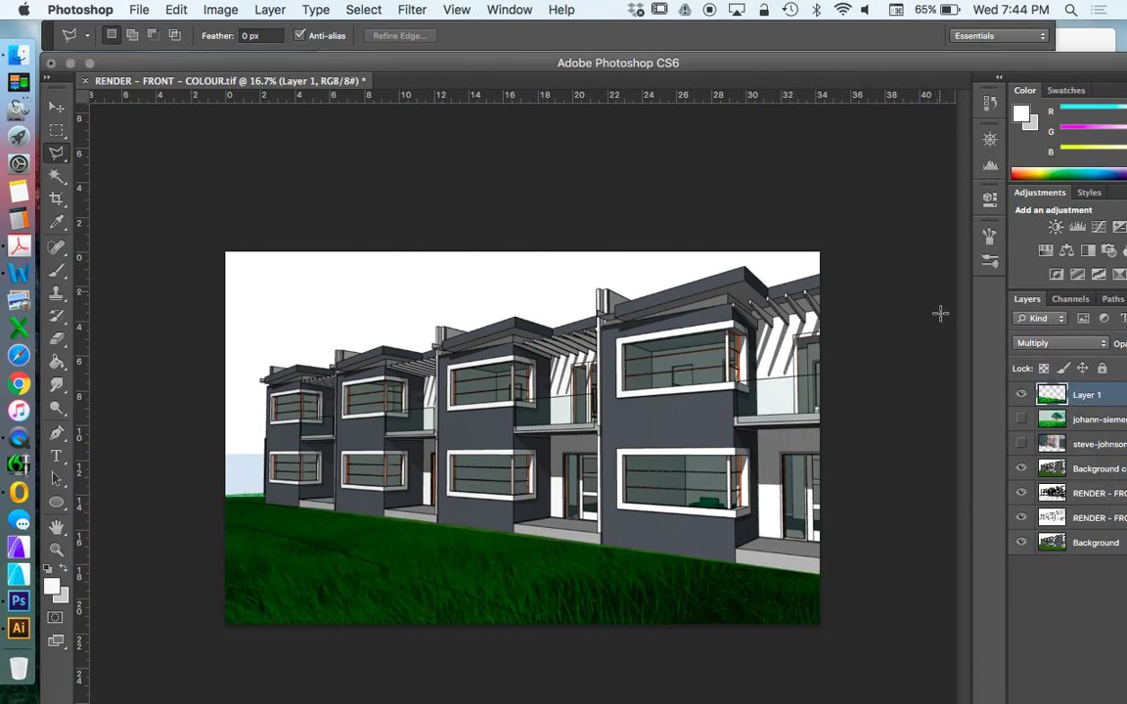
{"action": "double_click", "coordinate": [886, 60]}
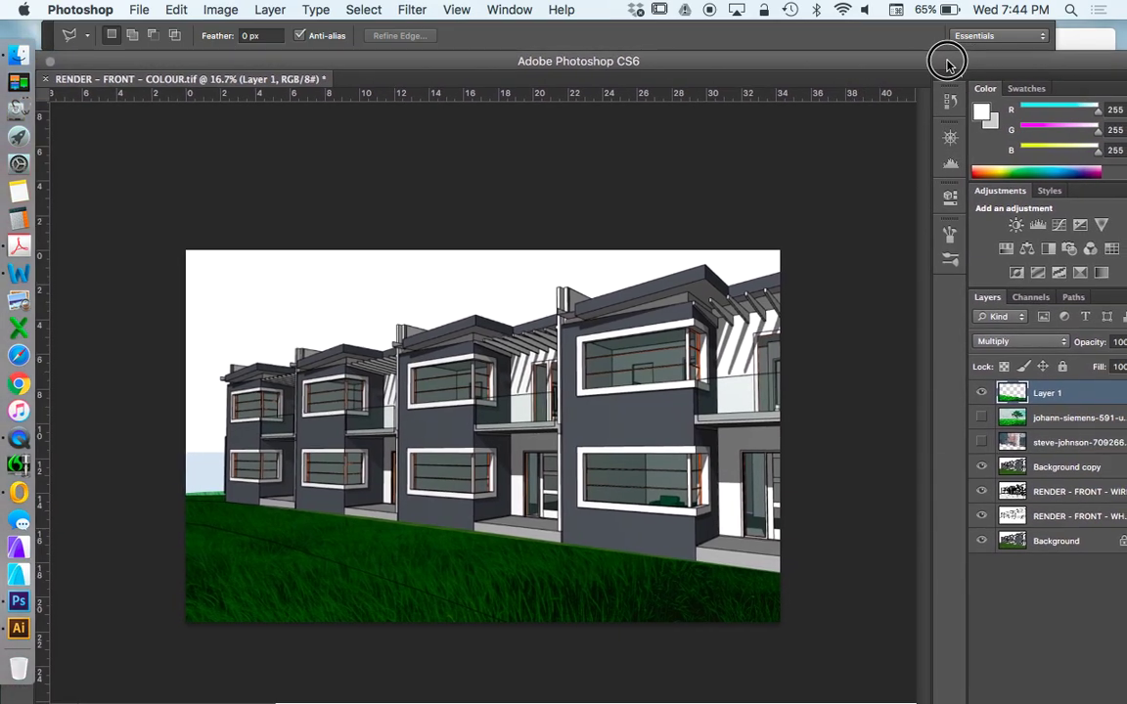
{"action": "left_click", "coordinate": [1116, 340]}
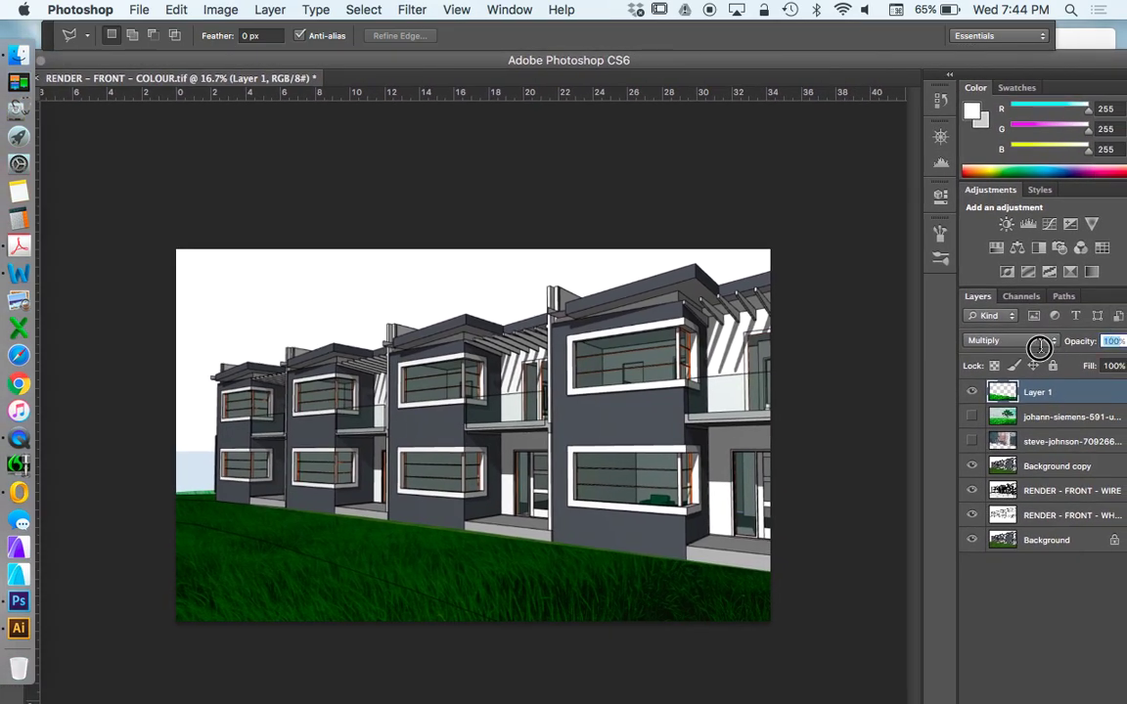
{"action": "type", "text": "50"}
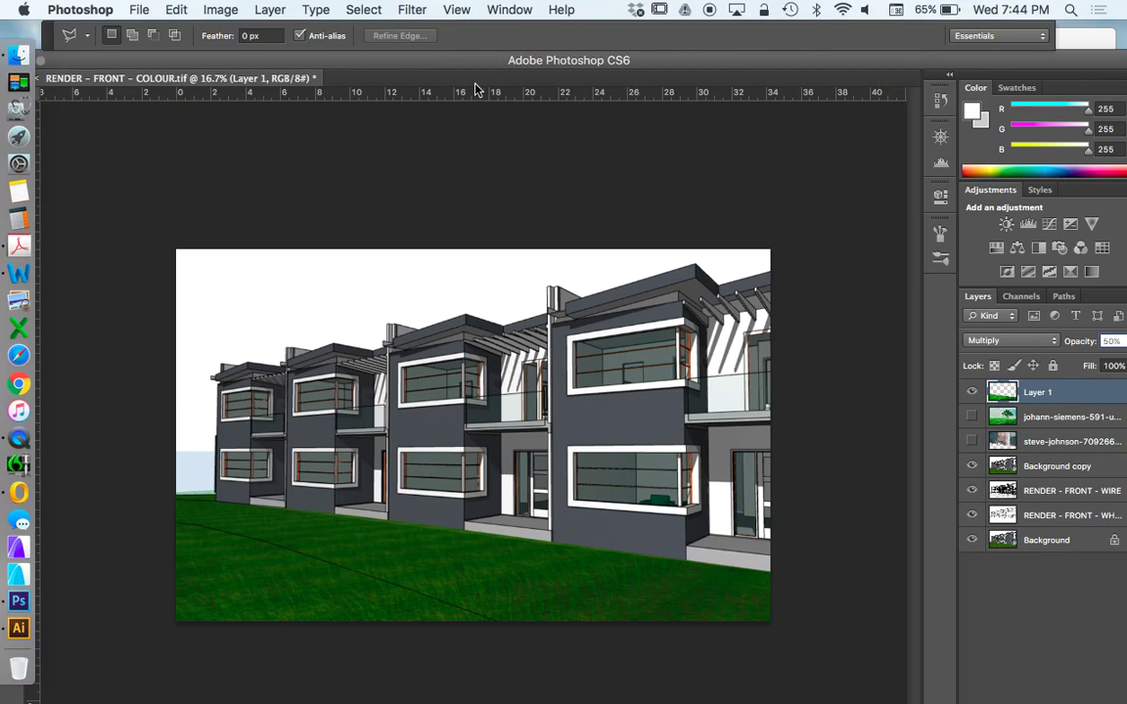
- In Finder, open the SKY folder and drag the blue-sky photo onto the Photoshop canvas
{"action": "left_click", "coordinate": [18, 55]}
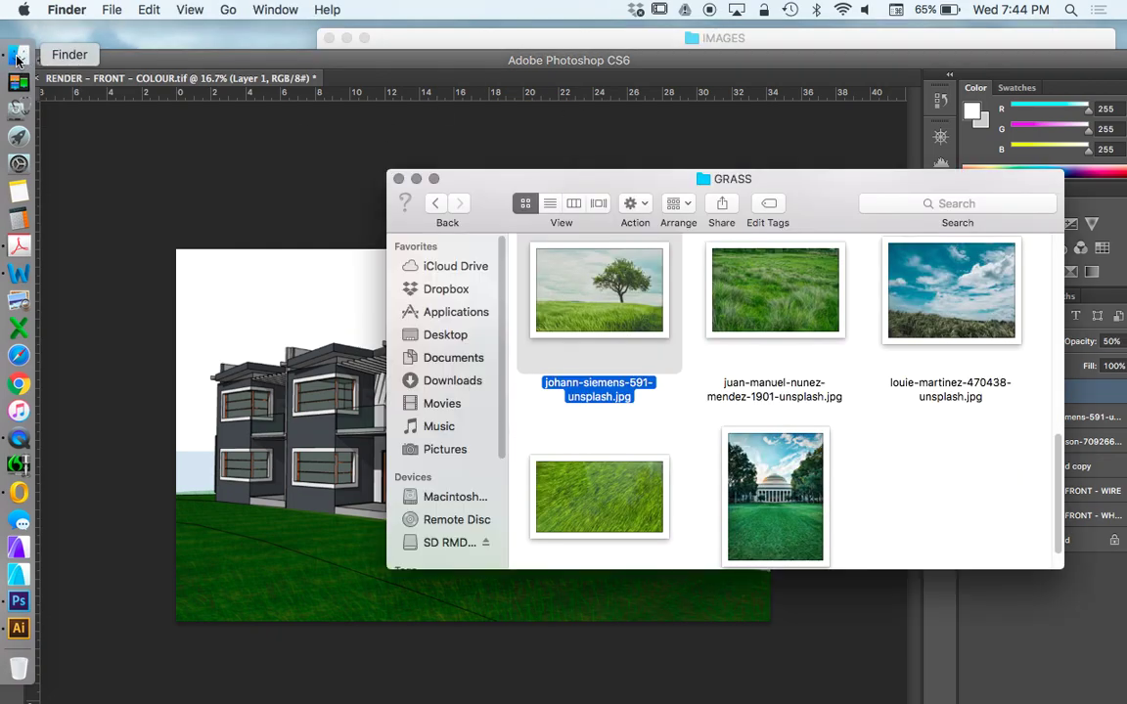
{"action": "left_click", "coordinate": [438, 205]}
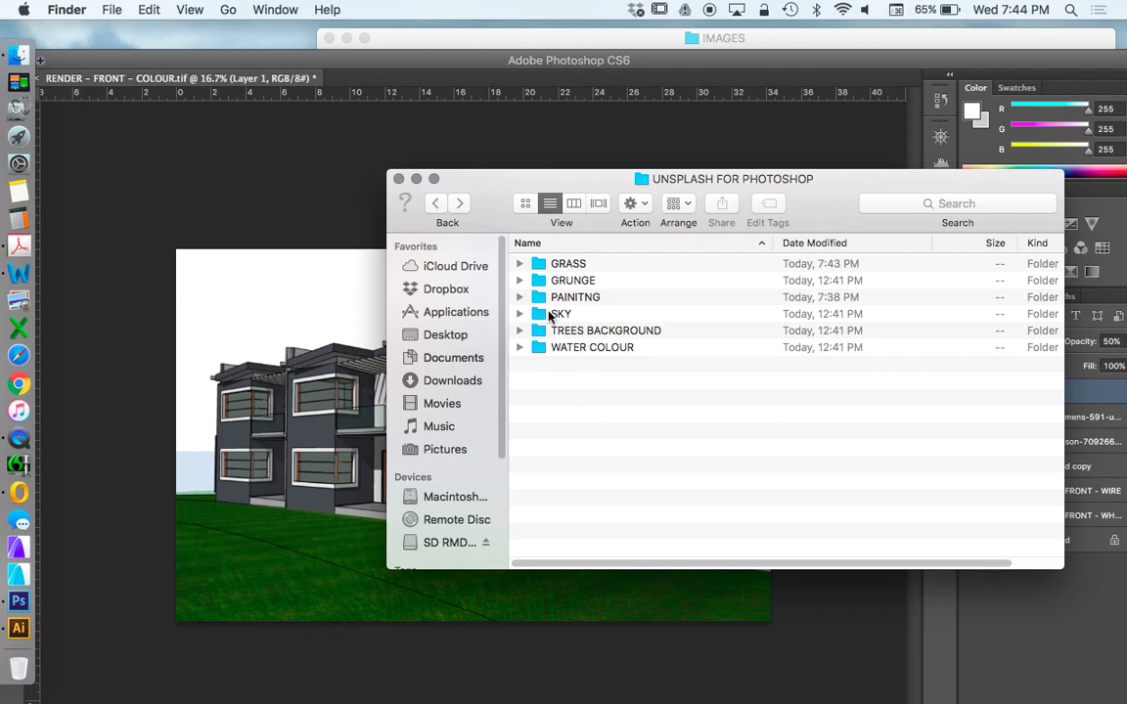
{"action": "double_click", "coordinate": [551, 315]}
{"action": "scroll", "coordinate": [824, 363], "scroll_direction": "down", "scroll_amount": 2}
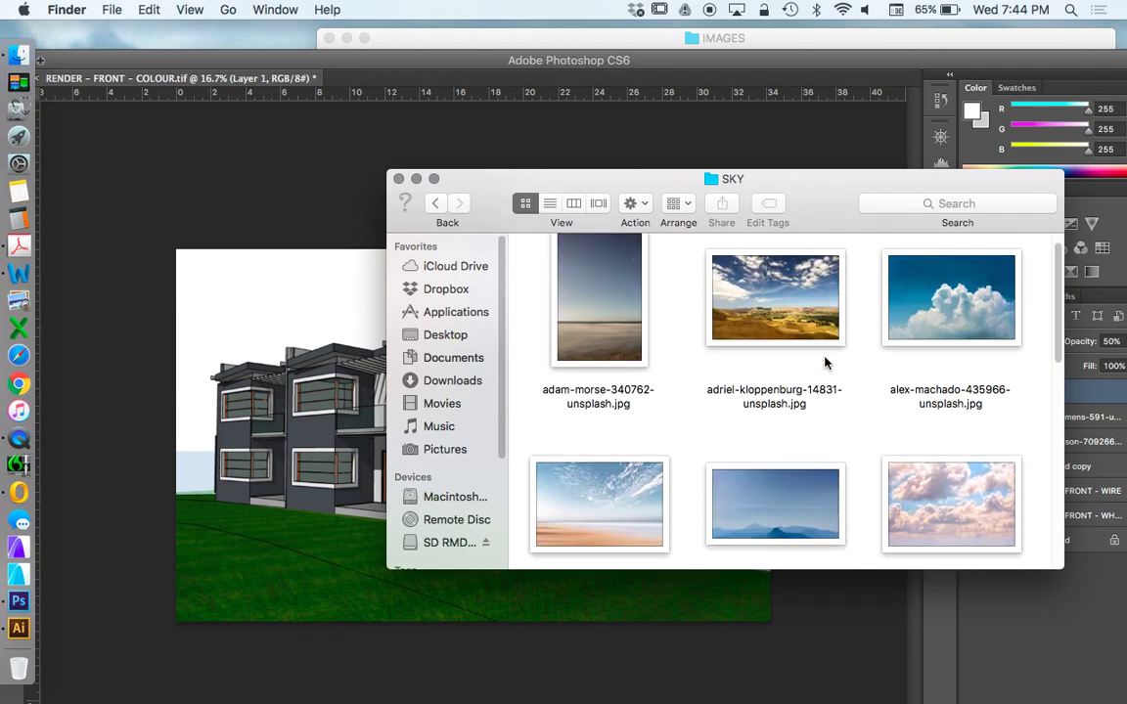
{"action": "scroll", "coordinate": [825, 363], "scroll_direction": "down", "scroll_amount": 5}
{"action": "scroll", "coordinate": [818, 396], "scroll_direction": "up", "scroll_amount": 3}
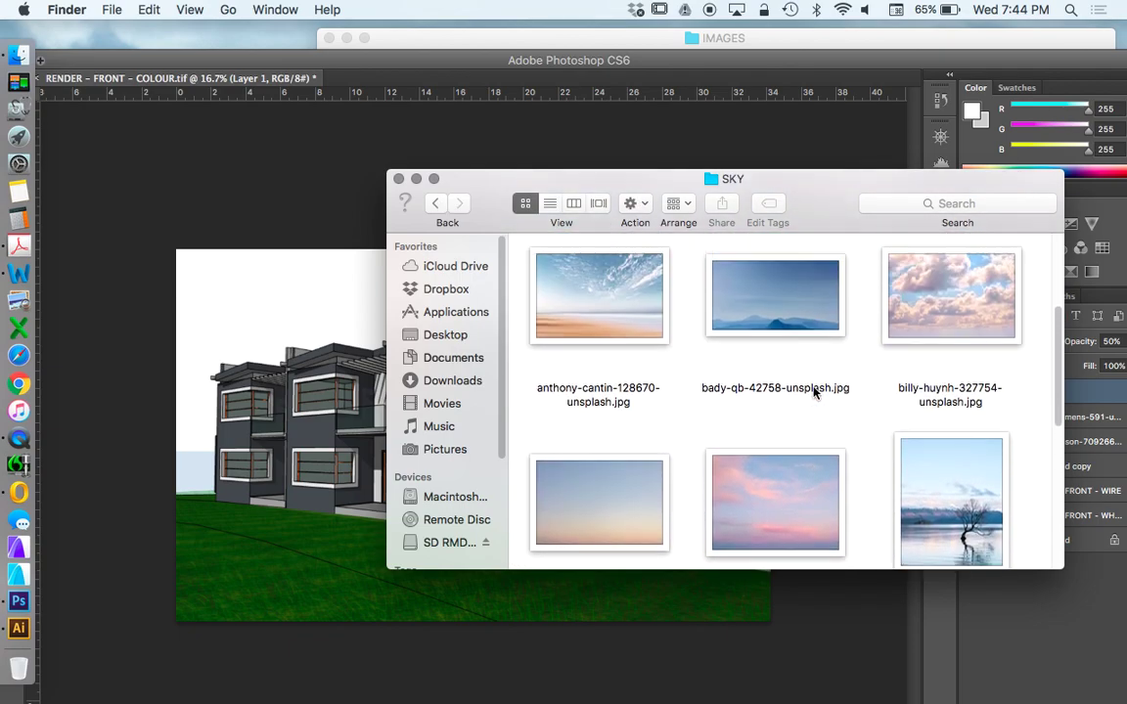
{"action": "left_click_drag", "start_coordinate": [573, 315], "coordinate": [244, 321]}
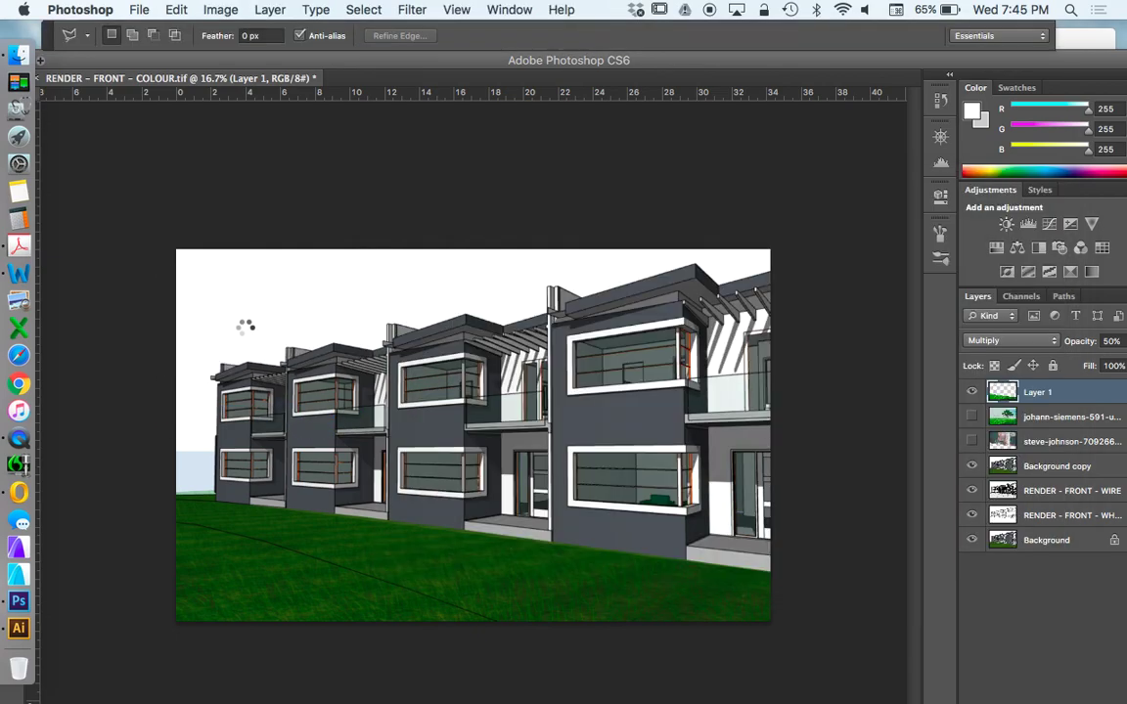
- Stretch the sky photo's left and right edges to the canvas edges and commit the placement
{"action": "left_click_drag", "start_coordinate": [194, 433], "coordinate": [176, 432]}
{"action": "left_click_drag", "start_coordinate": [751, 436], "coordinate": [769, 435]}
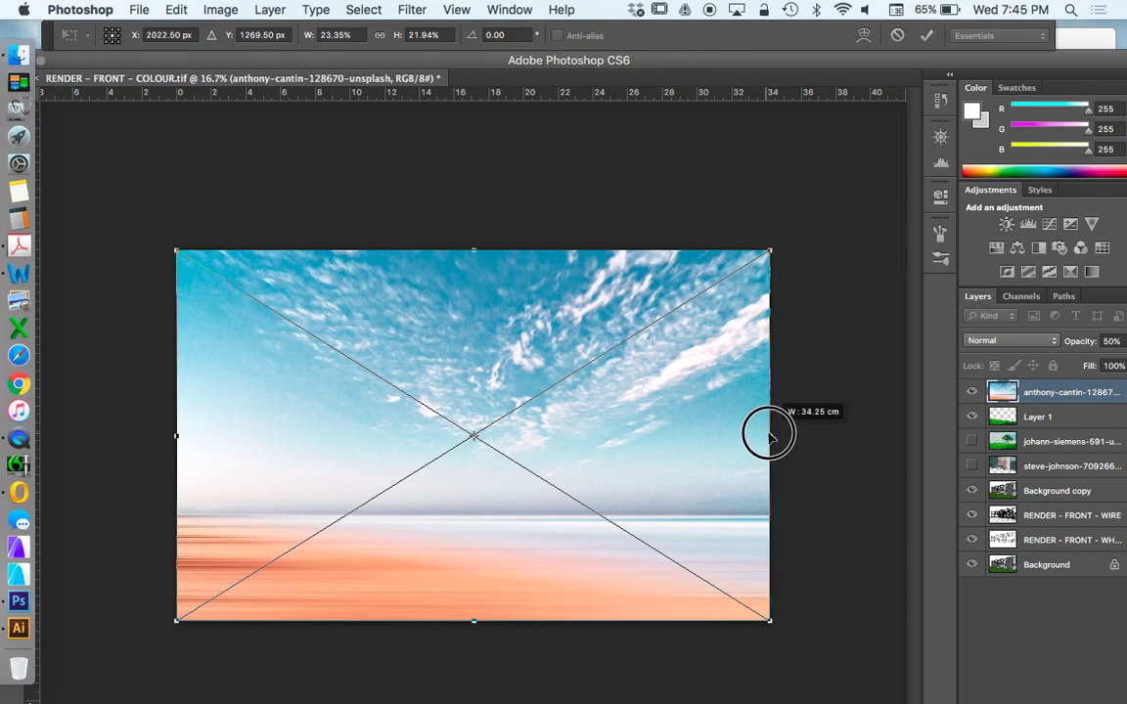
{"action": "left_click_drag", "start_coordinate": [114, 66], "coordinate": [157, 79]}
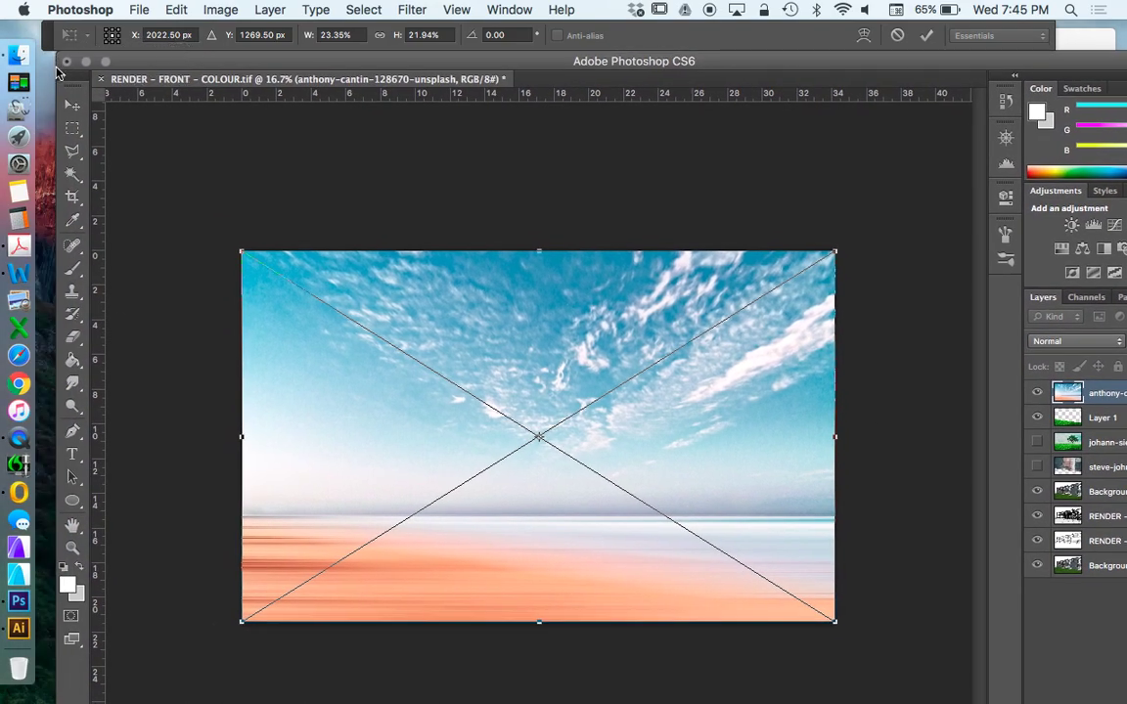
{"action": "left_click_drag", "start_coordinate": [56, 78], "coordinate": [103, 77]}
{"action": "left_click_drag", "start_coordinate": [179, 57], "coordinate": [118, 61]}
{"action": "left_click", "coordinate": [55, 105]}
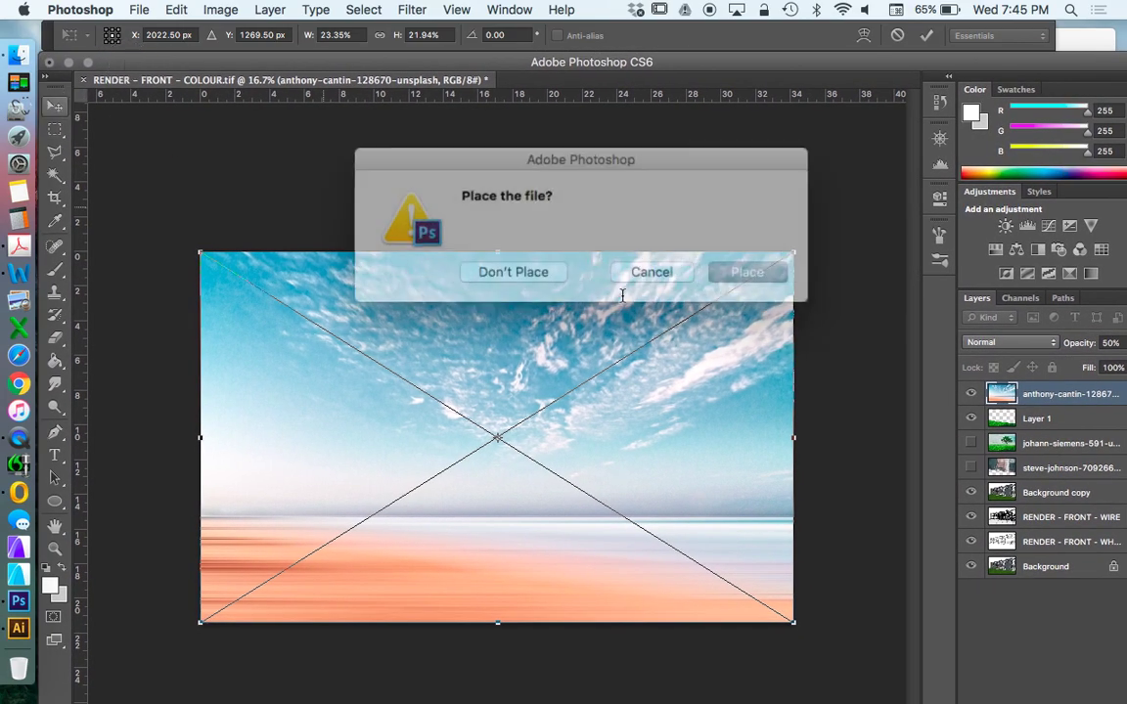
{"action": "key", "text": "Return"}
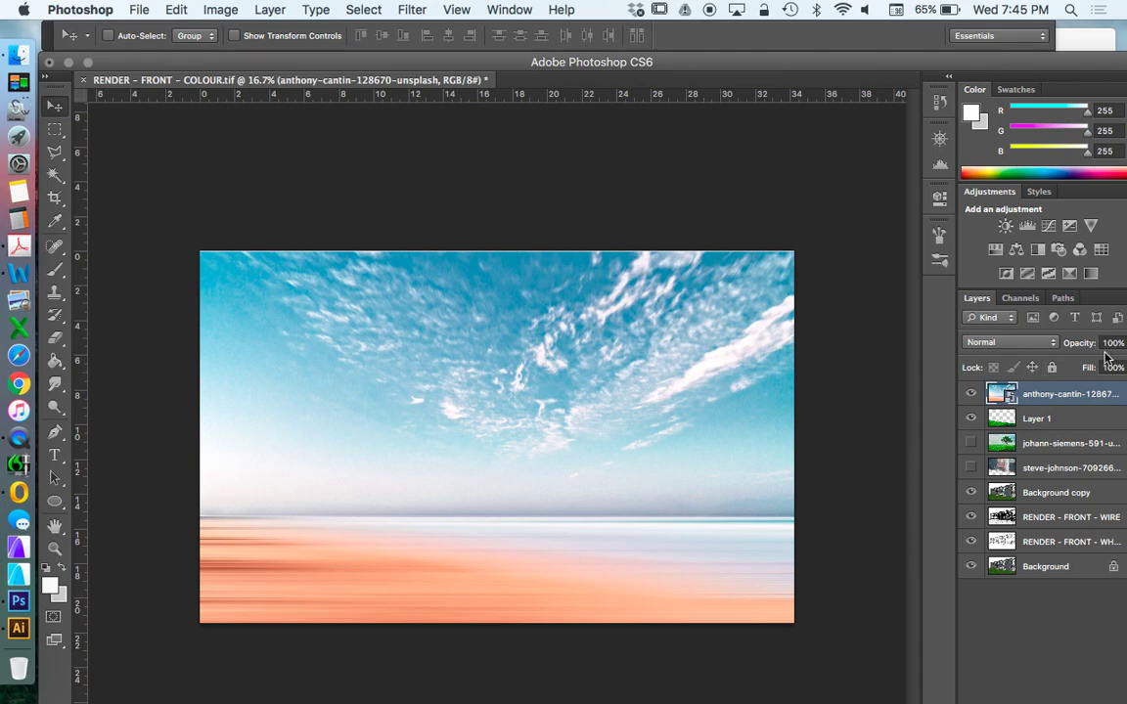
- Hide the sky and grass layers and Magic Wand-select the white sky on Background copy
{"action": "left_click", "coordinate": [971, 395]}
{"action": "left_click", "coordinate": [971, 419]}
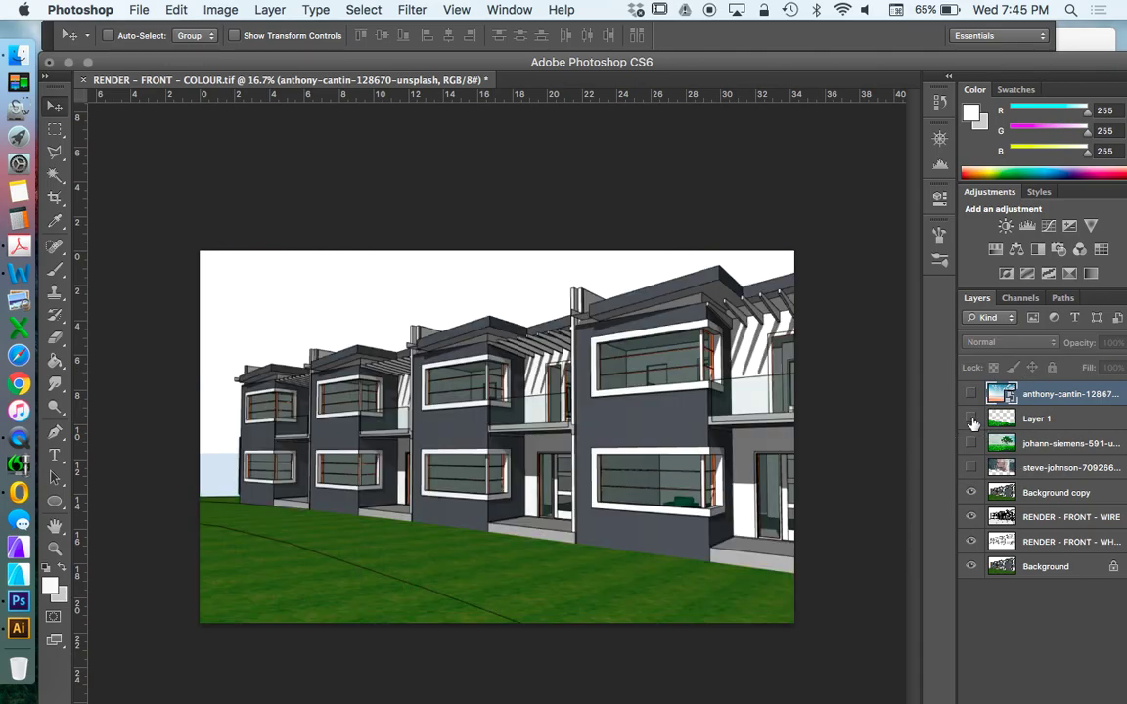
{"action": "left_click", "coordinate": [1054, 492]}
{"action": "left_click", "coordinate": [56, 176]}
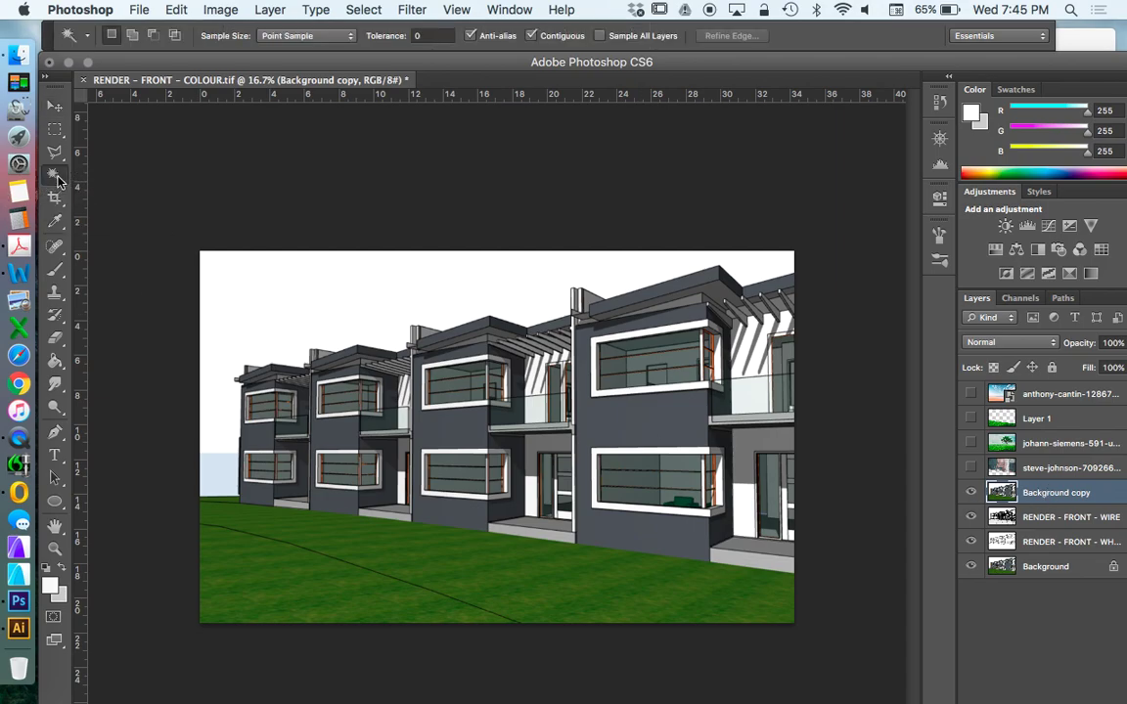
{"action": "left_click", "coordinate": [393, 290]}
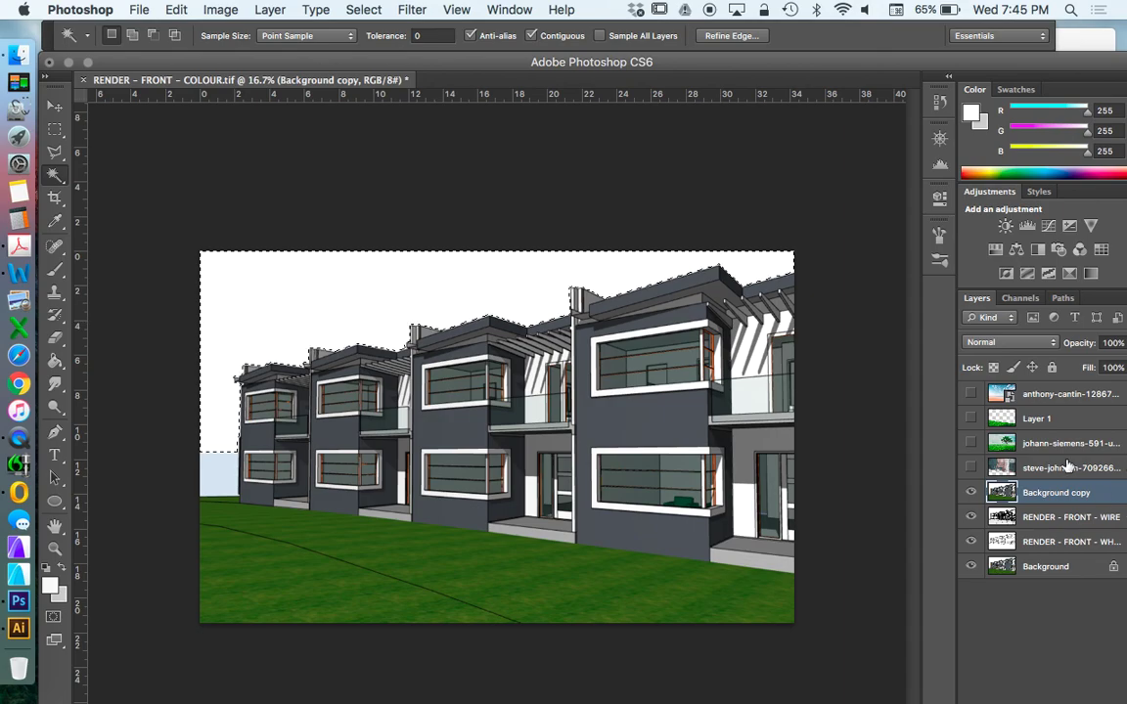
- Rasterize the sky photo layer and copy the selected sky area onto new Layer 2
{"action": "right_click", "coordinate": [1040, 394]}
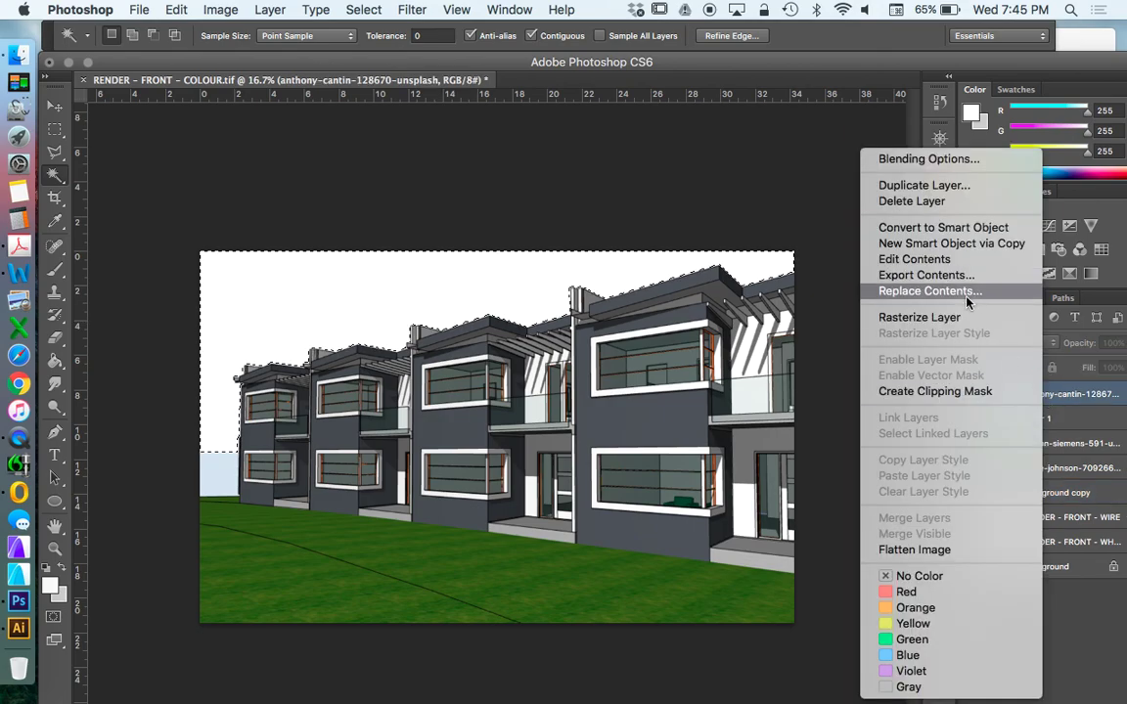
{"action": "left_click", "coordinate": [955, 319]}
{"action": "left_click", "coordinate": [971, 394]}
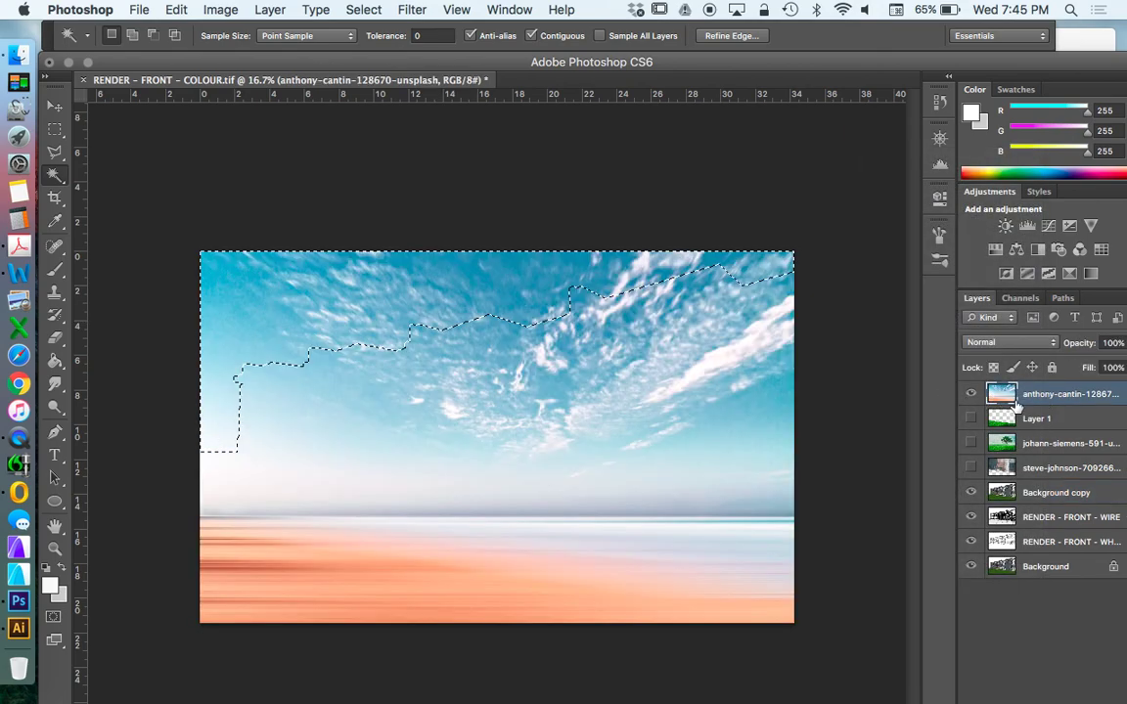
{"action": "left_click", "coordinate": [269, 9]}
{"action": "mouse_move", "coordinate": [269, 28]}
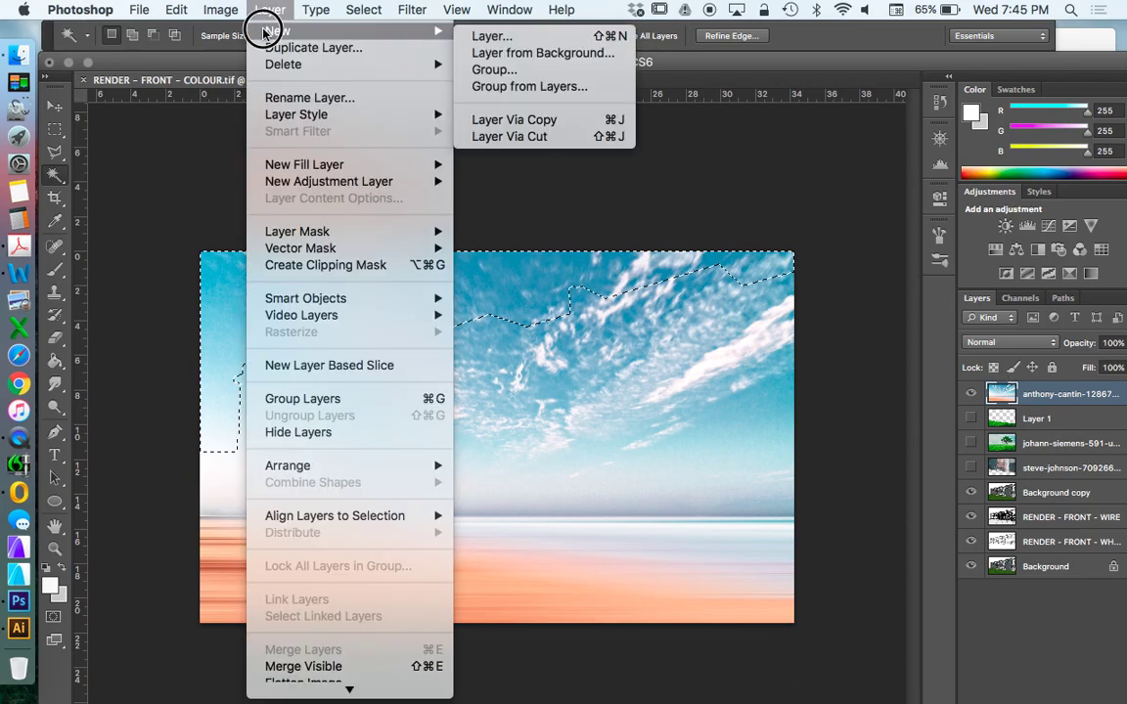
{"action": "left_click", "coordinate": [544, 120]}
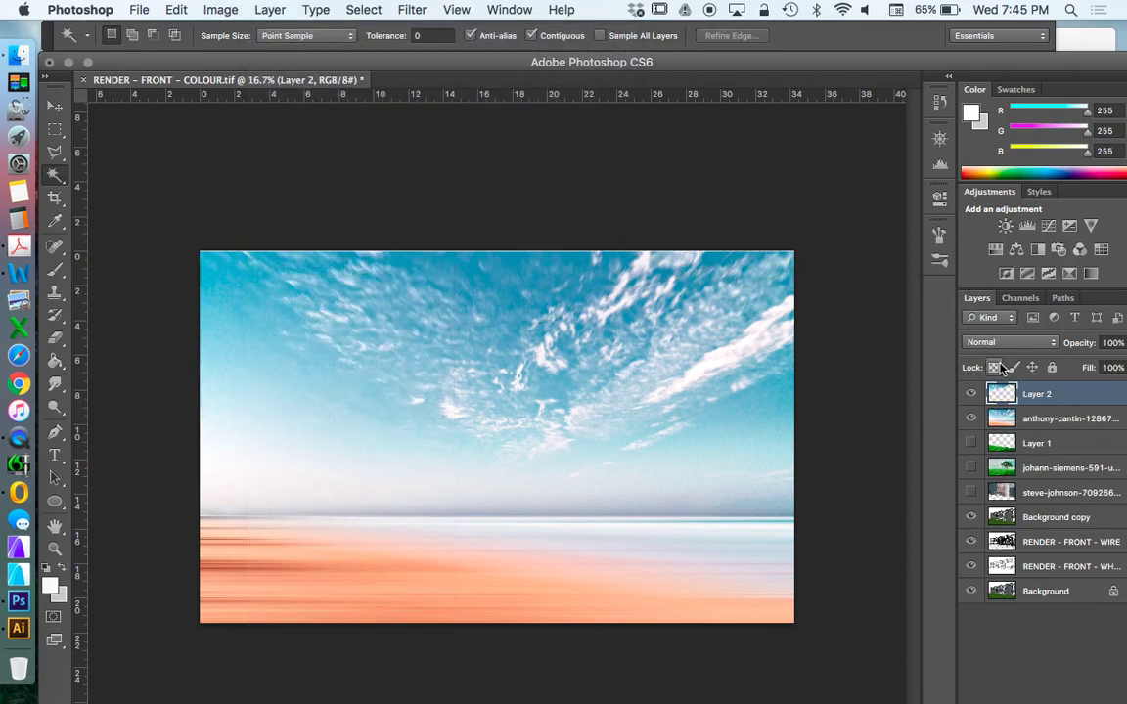
- Hide the full sky layer and show the darkened grass and concrete texture layers
{"action": "left_click", "coordinate": [970, 418]}
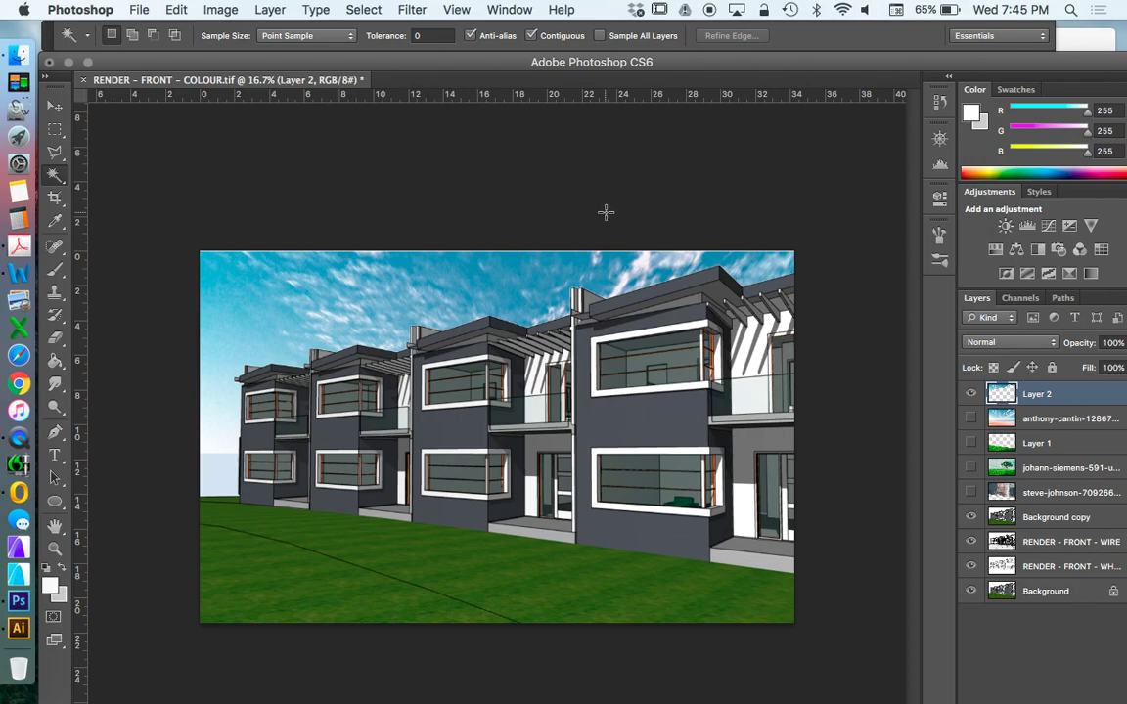
{"action": "left_click", "coordinate": [970, 443]}
{"action": "left_click", "coordinate": [971, 492]}
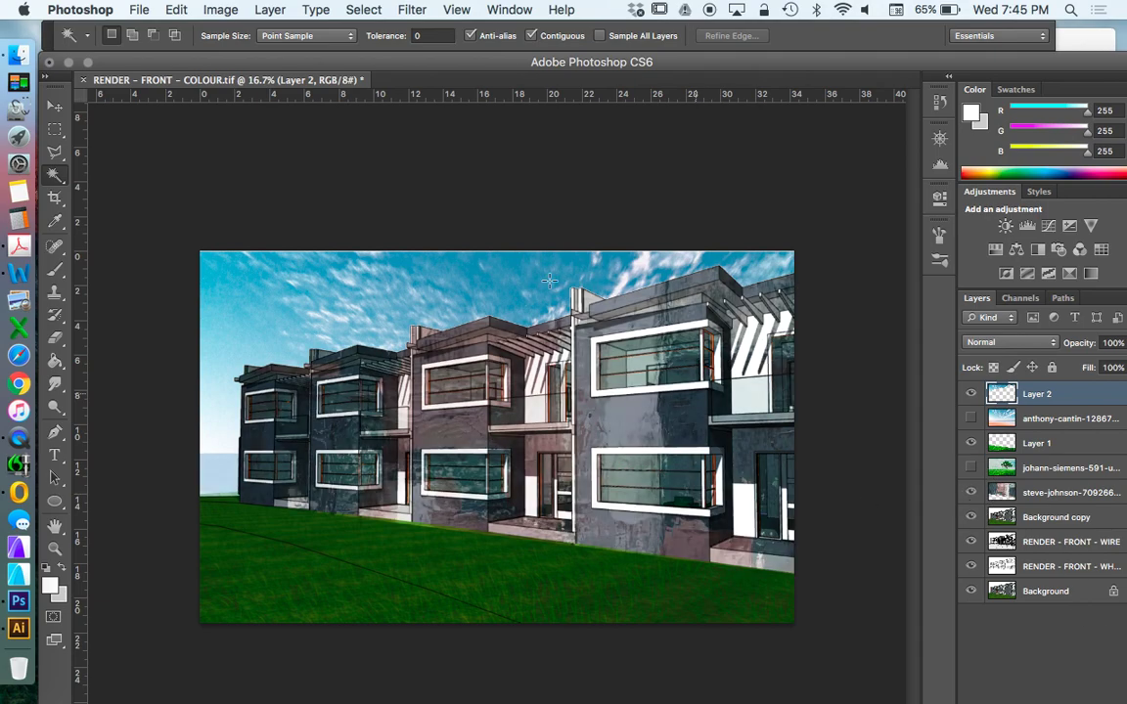
- Move the SKY Finder window aside and return to the Photoshop document to save it
{"action": "left_click", "coordinate": [17, 59]}
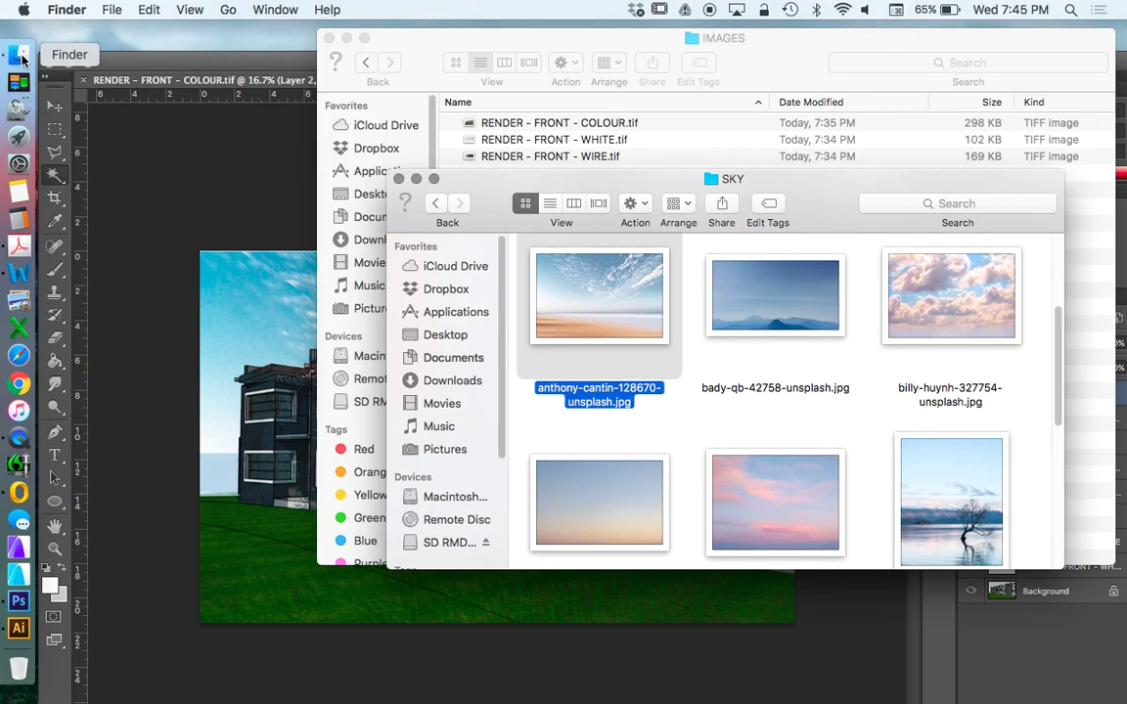
{"action": "left_click_drag", "start_coordinate": [685, 186], "coordinate": [661, 110]}
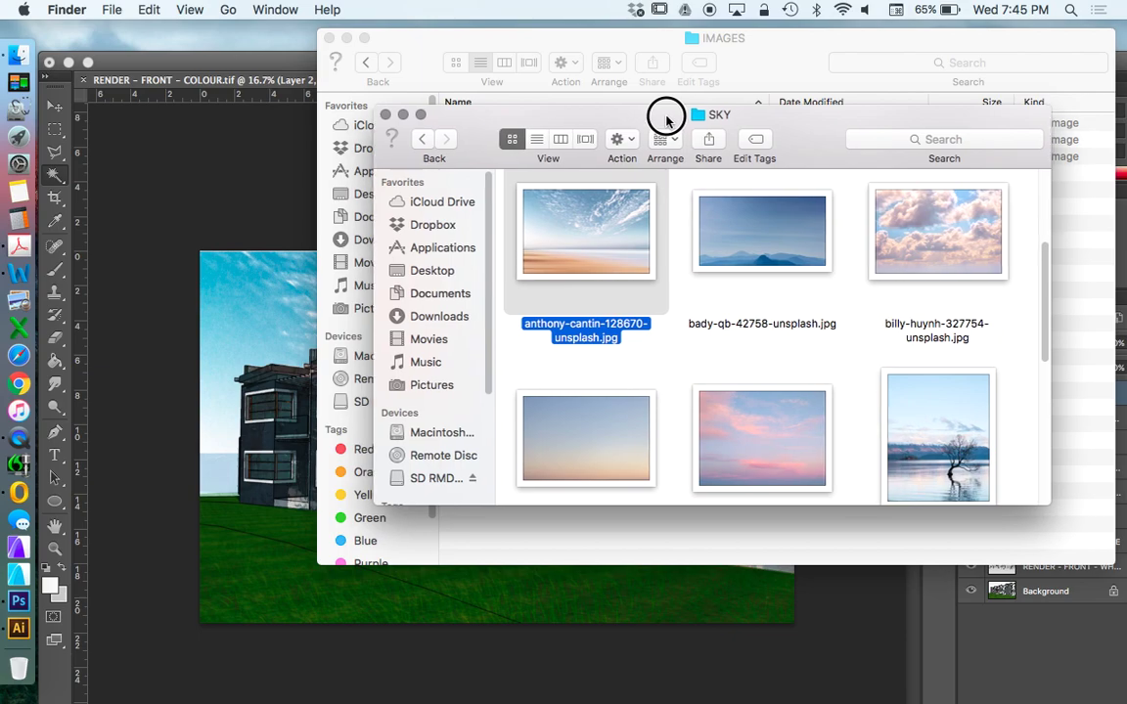
{"action": "left_click", "coordinate": [249, 207]}
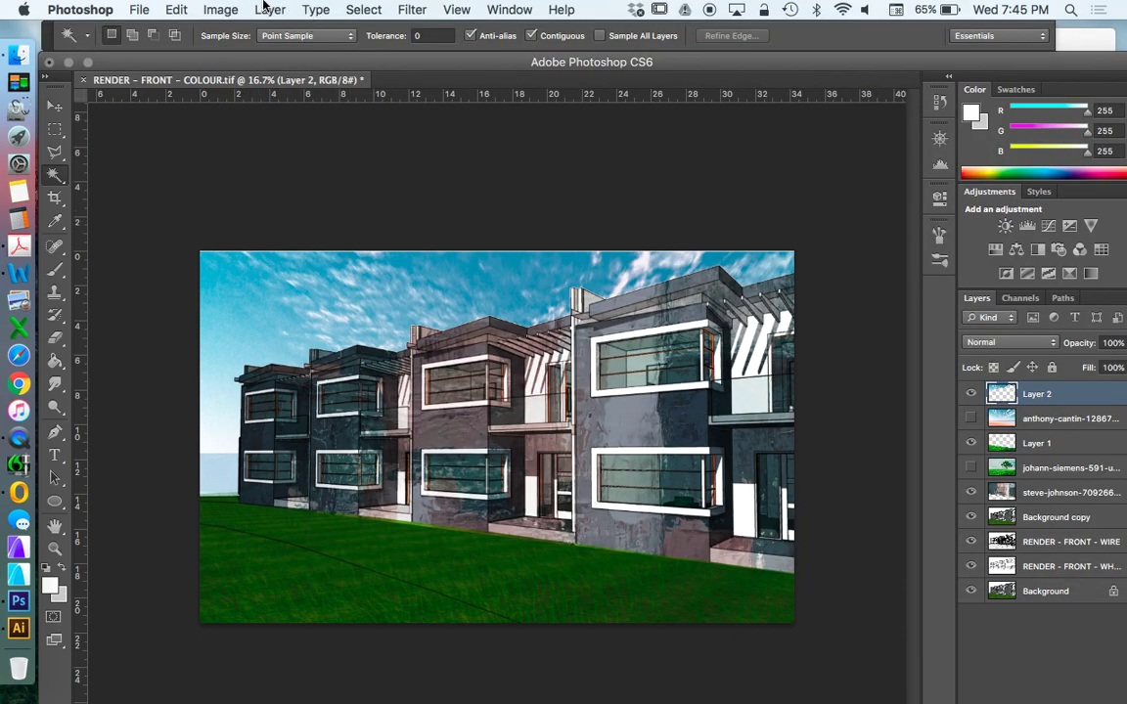
{"action": "left_click", "coordinate": [142, 13]}
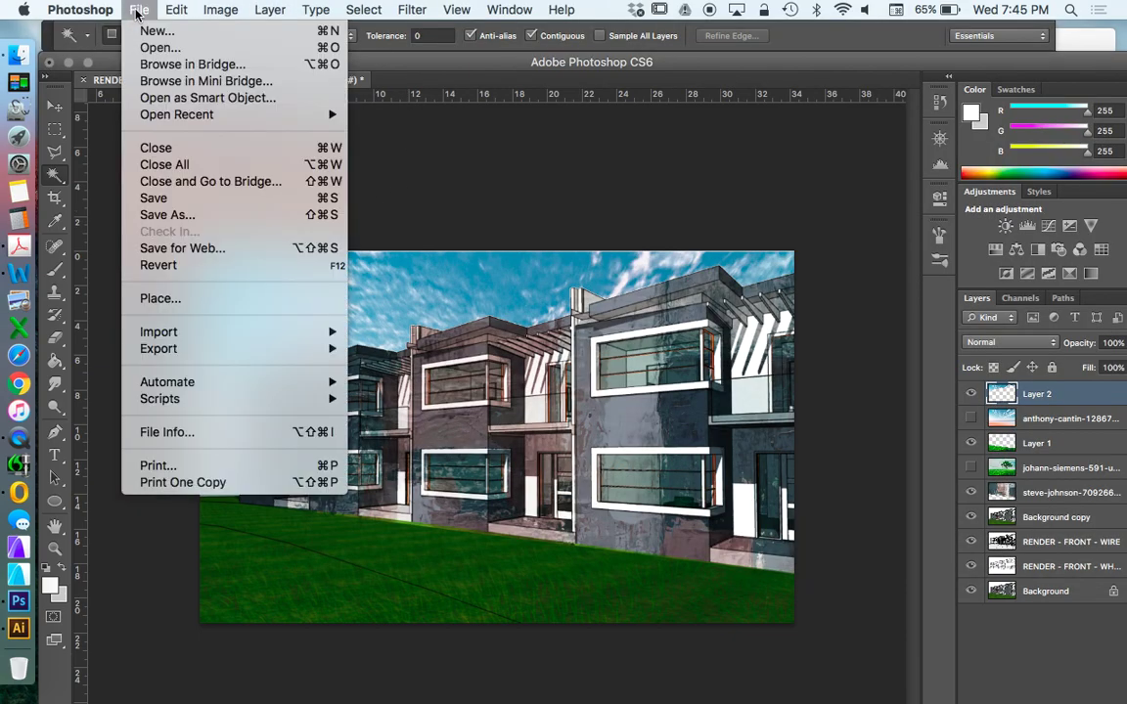
{"action": "left_click", "coordinate": [188, 198]}
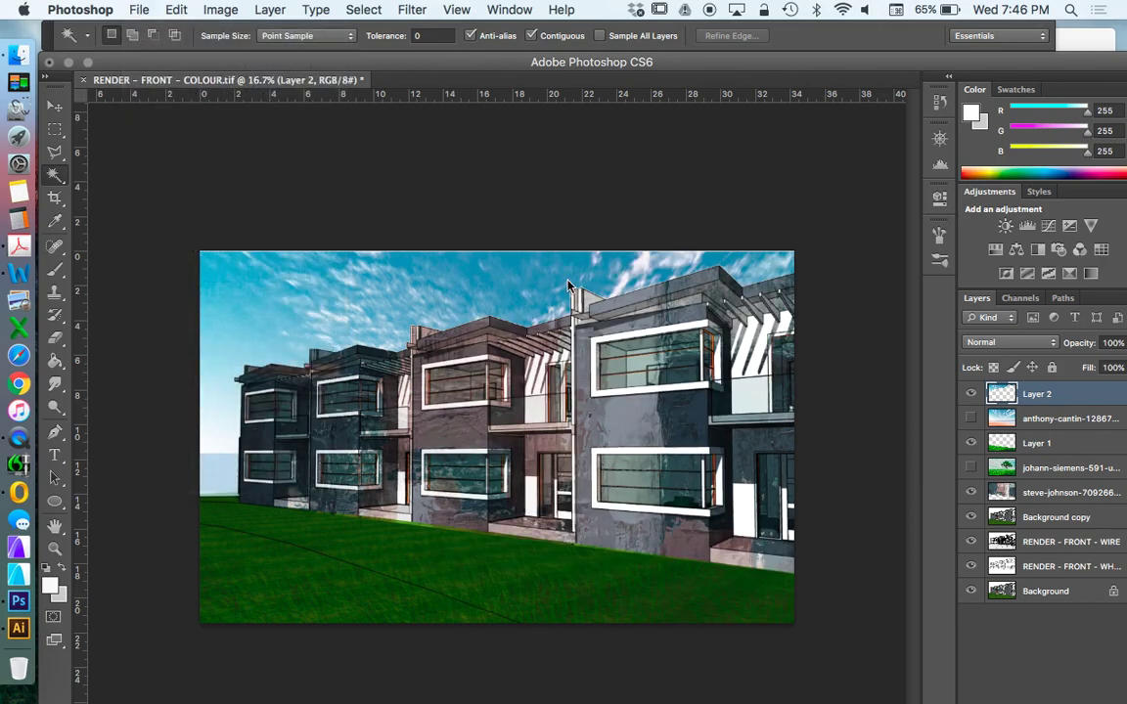
- Save As Photoshop format named RENDER - FRONT.psd, accepting the compatibility options
{"action": "key", "text": "super+shift+s"}
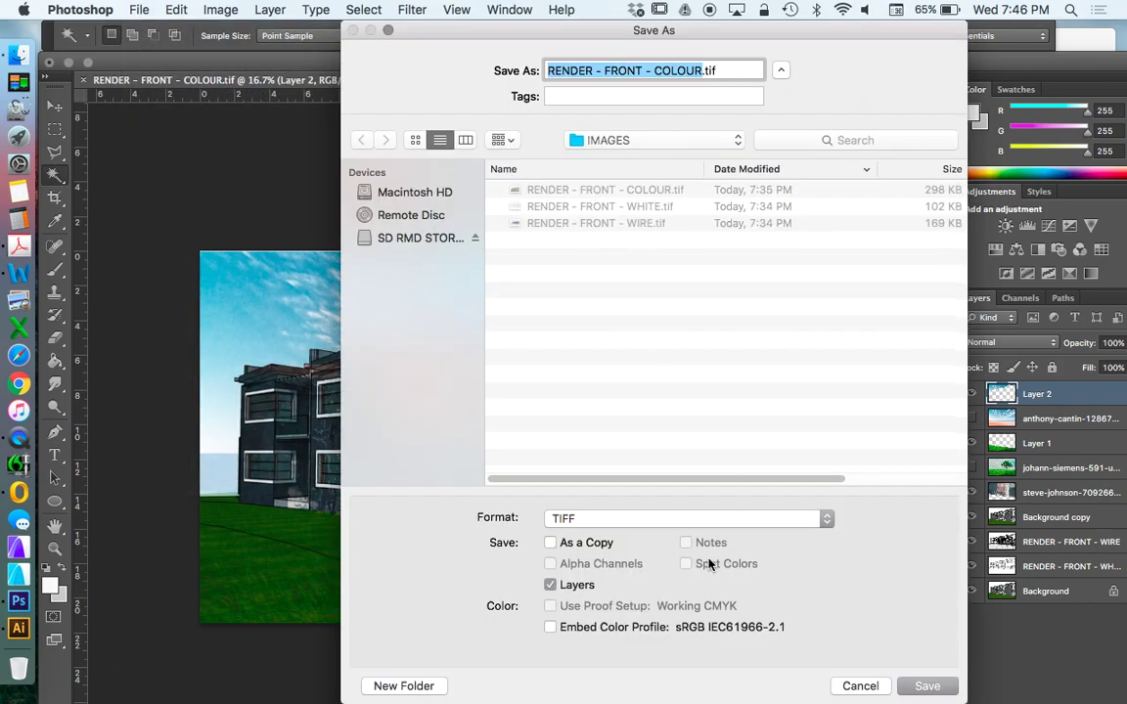
{"action": "left_click", "coordinate": [685, 518]}
{"action": "left_click", "coordinate": [617, 217]}
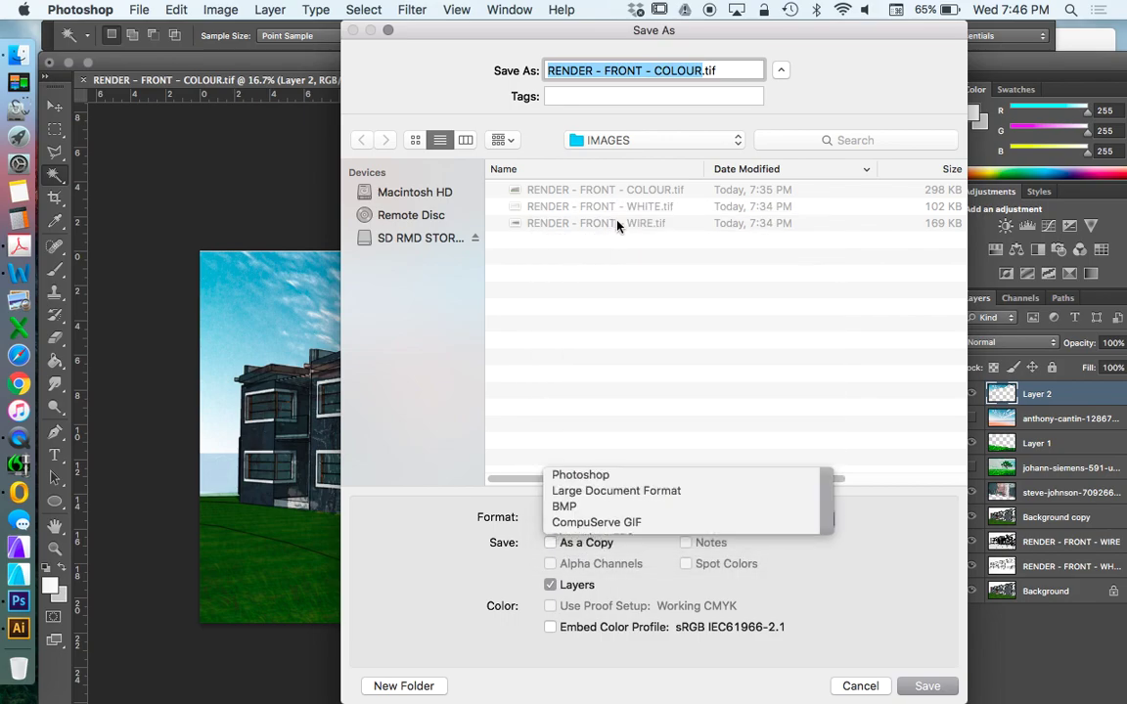
{"action": "left_click", "coordinate": [704, 70]}
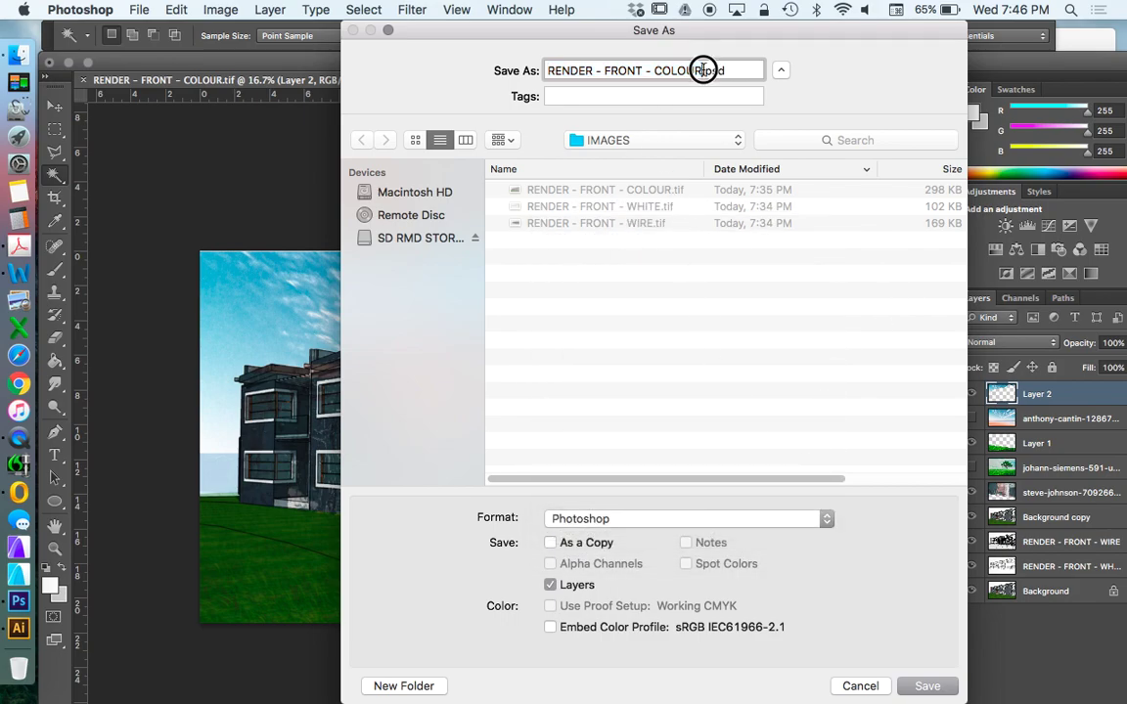
{"action": "left_click_drag", "start_coordinate": [705, 70], "coordinate": [643, 73]}
{"action": "key", "text": "BackSpace"}
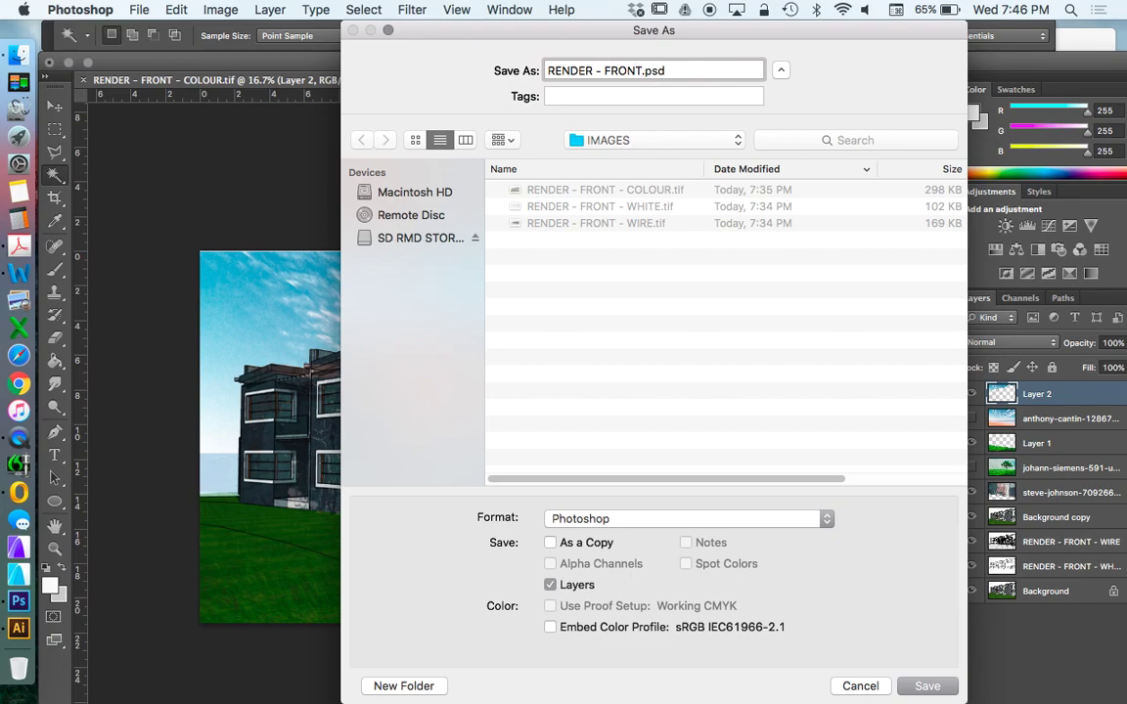
{"action": "key", "text": "Return"}
{"action": "left_click", "coordinate": [820, 338]}
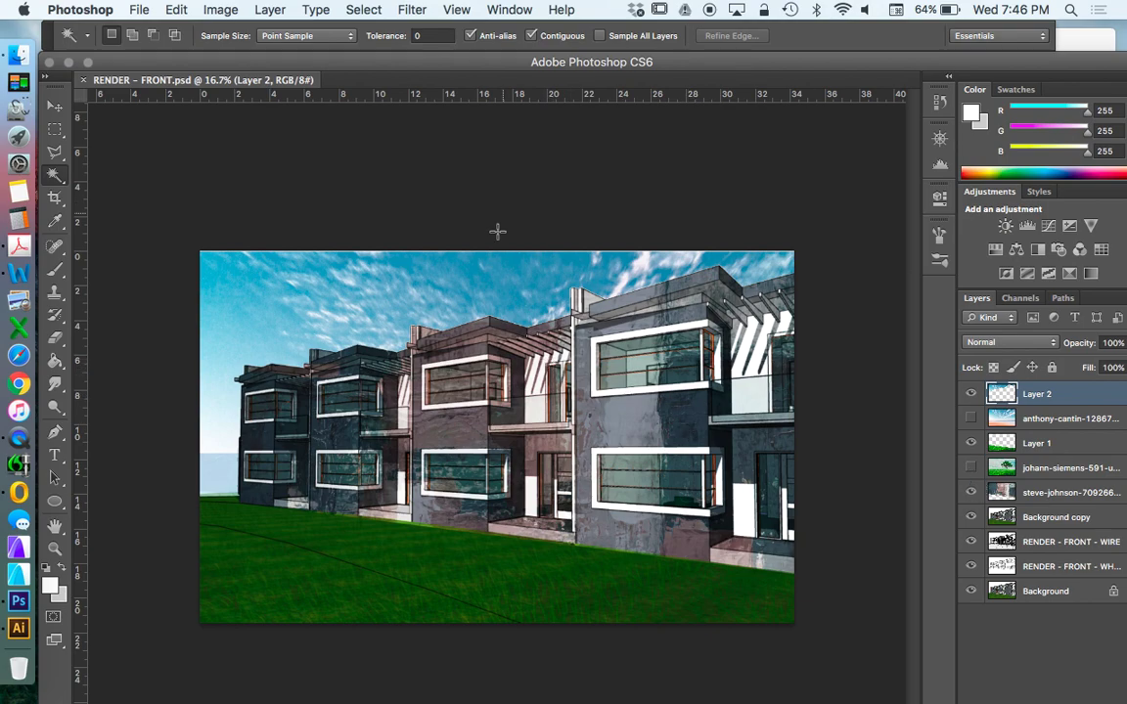
- From Finder's GRUNGE folder, drop becca-lavin-567475-unsplash.jpg onto the Photoshop composite
{"action": "left_click", "coordinate": [23, 65]}
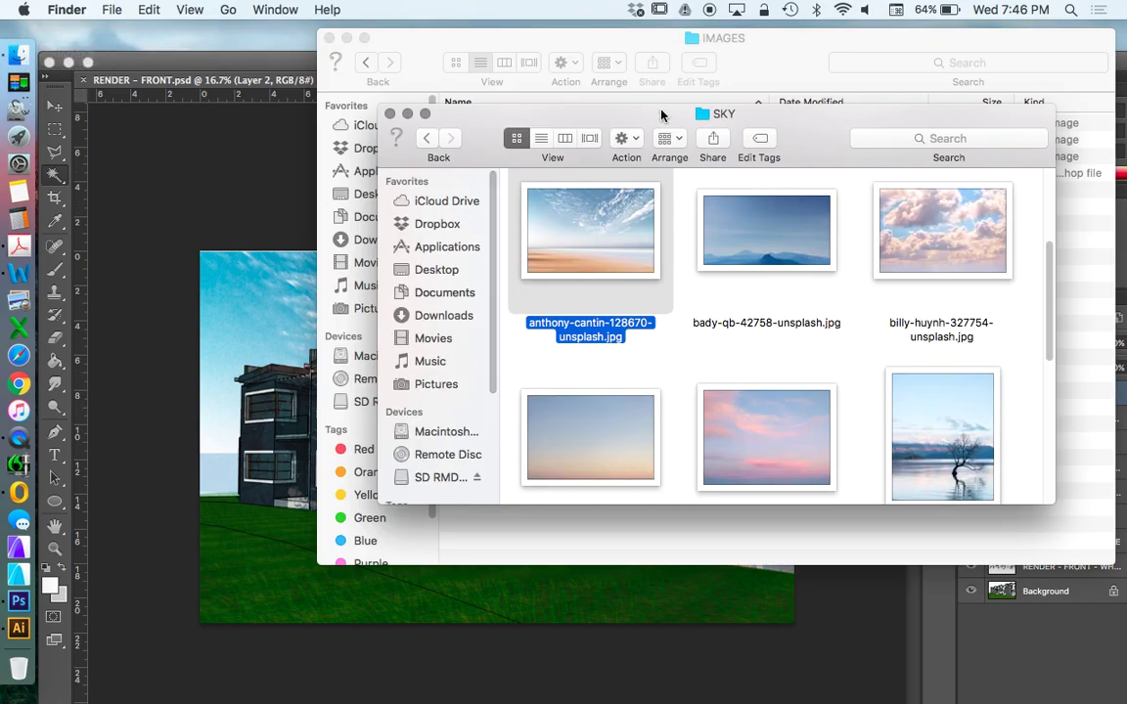
{"action": "left_click_drag", "start_coordinate": [642, 114], "coordinate": [544, 91]}
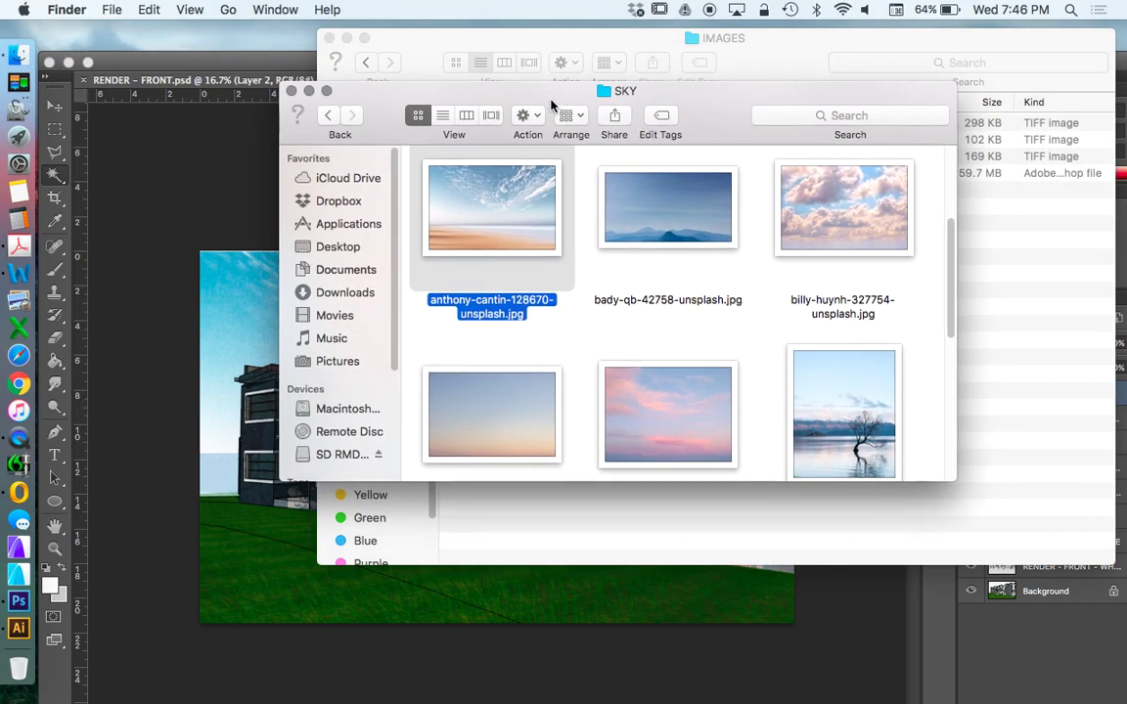
{"action": "left_click", "coordinate": [328, 116]}
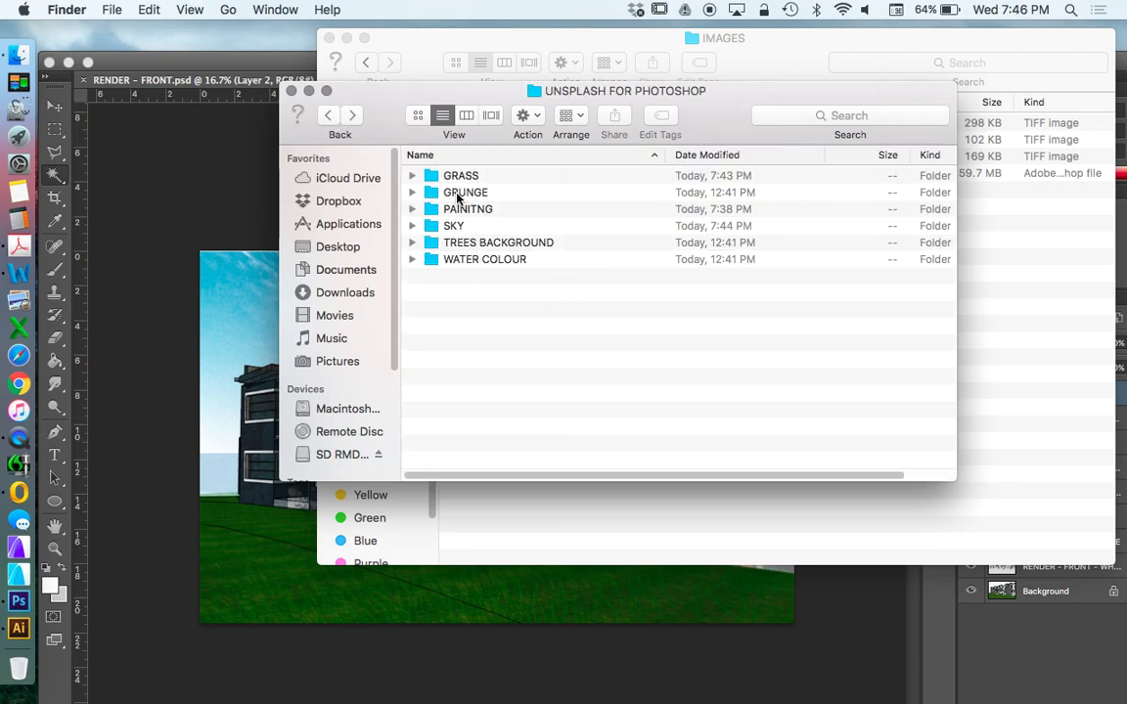
{"action": "double_click", "coordinate": [457, 199]}
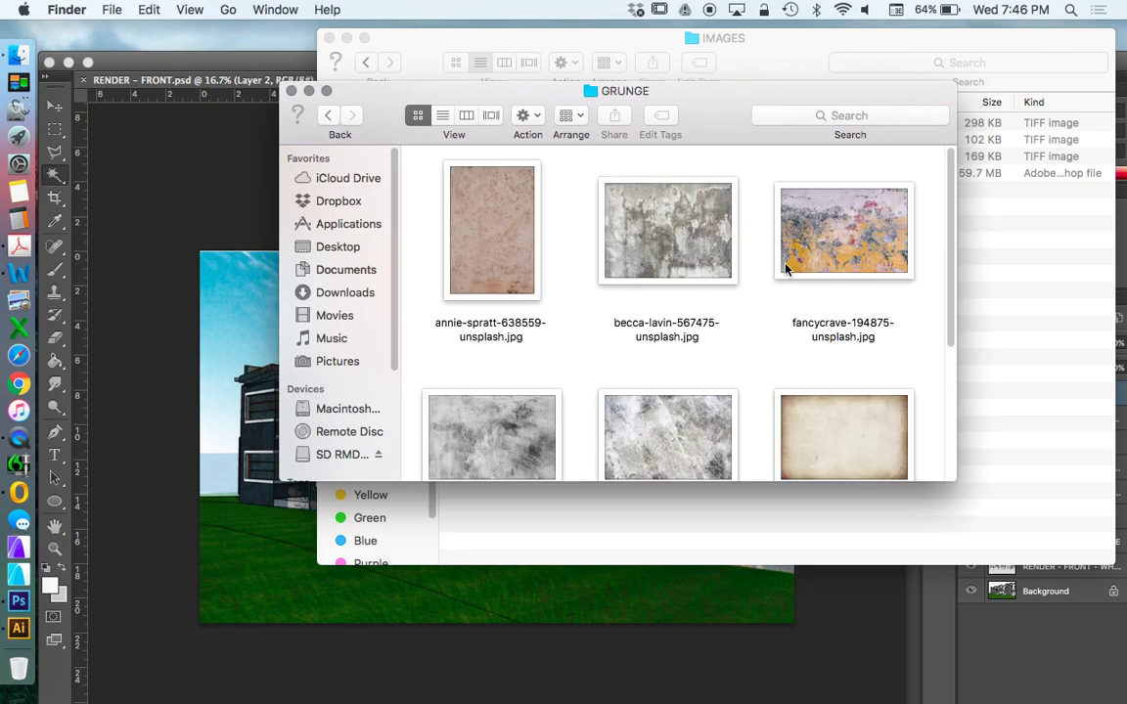
{"action": "scroll", "coordinate": [743, 272], "scroll_direction": "down", "scroll_amount": 5}
{"action": "scroll", "coordinate": [773, 313], "scroll_direction": "up", "scroll_amount": 5}
{"action": "left_click_drag", "start_coordinate": [694, 255], "coordinate": [167, 284]}
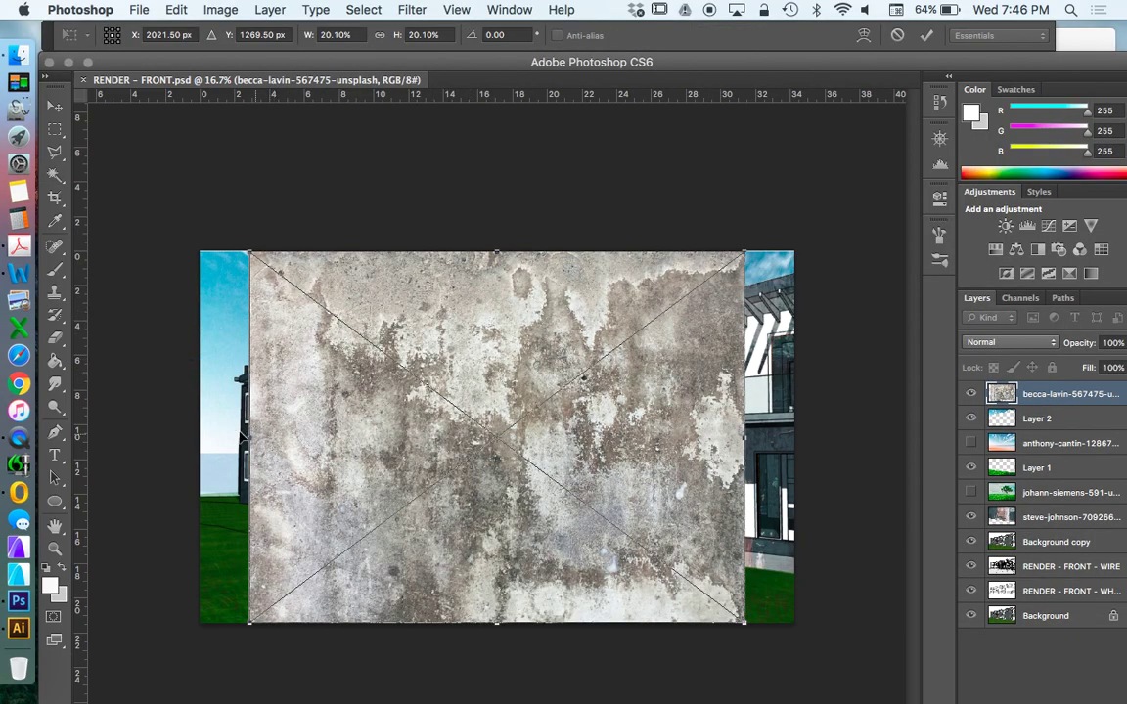
- Stretch the placed texture's left and right edges to the canvas edges and commit the placement
{"action": "left_click_drag", "start_coordinate": [250, 437], "coordinate": [199, 433]}
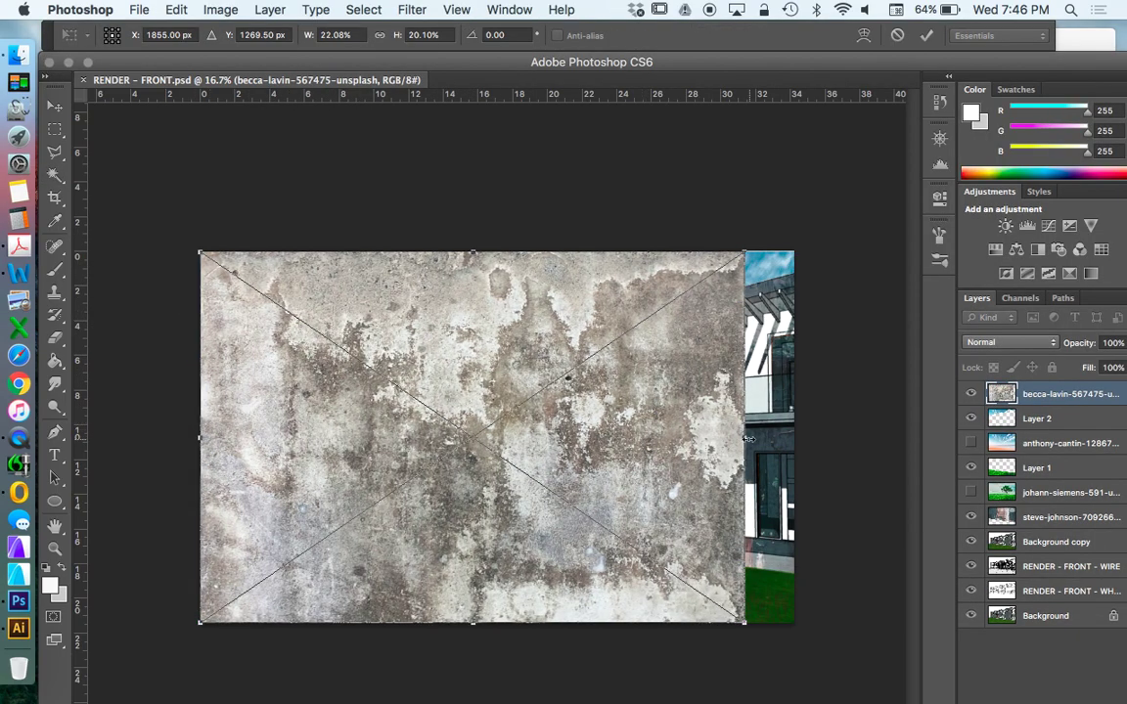
{"action": "left_click_drag", "start_coordinate": [750, 439], "coordinate": [791, 437]}
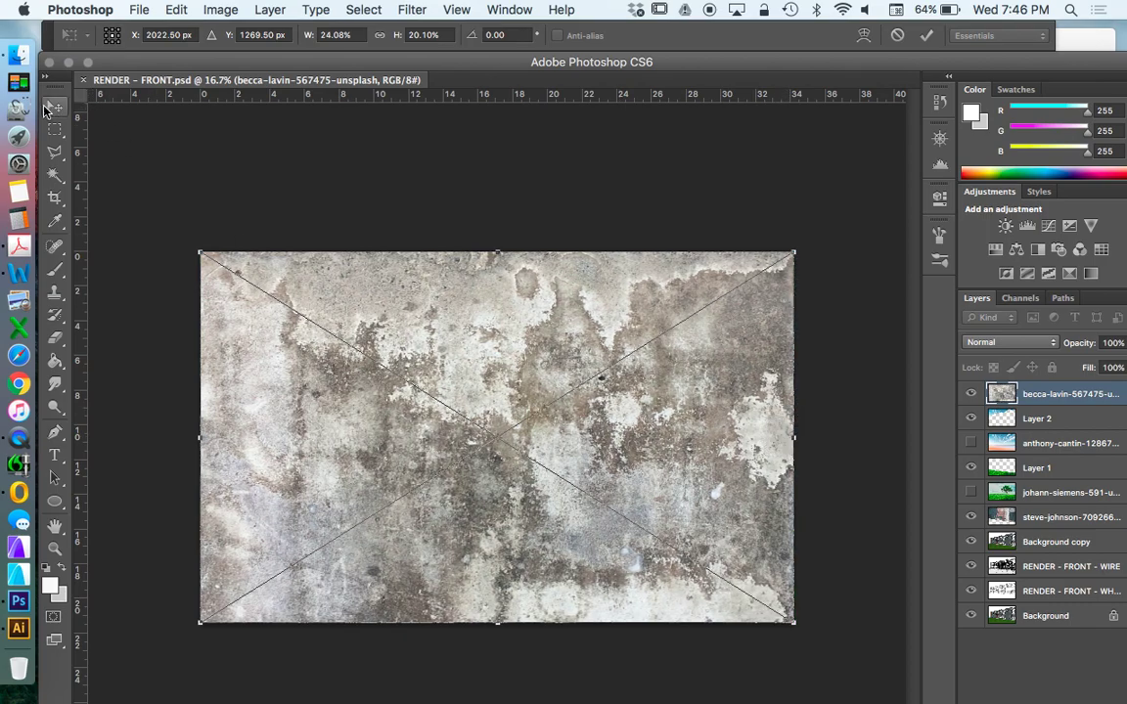
{"action": "left_click", "coordinate": [55, 105]}
{"action": "left_click", "coordinate": [724, 272]}
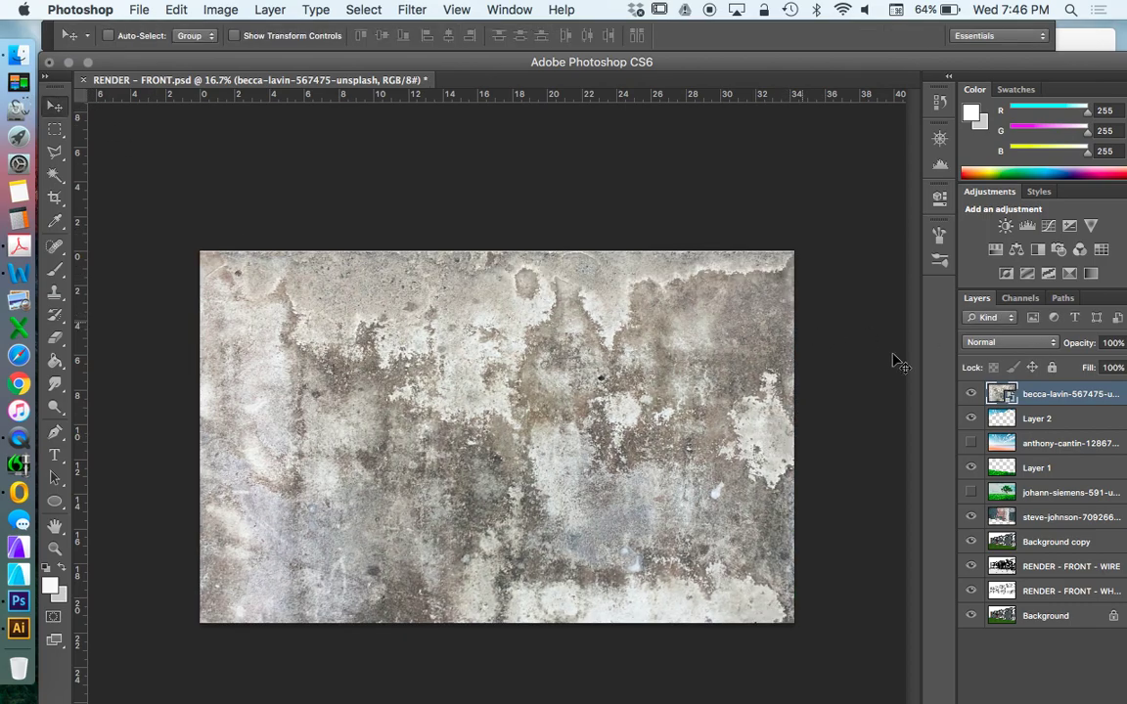
- Set the texture layer's blend mode to Screen and its opacity to 60%
{"action": "left_click", "coordinate": [1024, 346]}
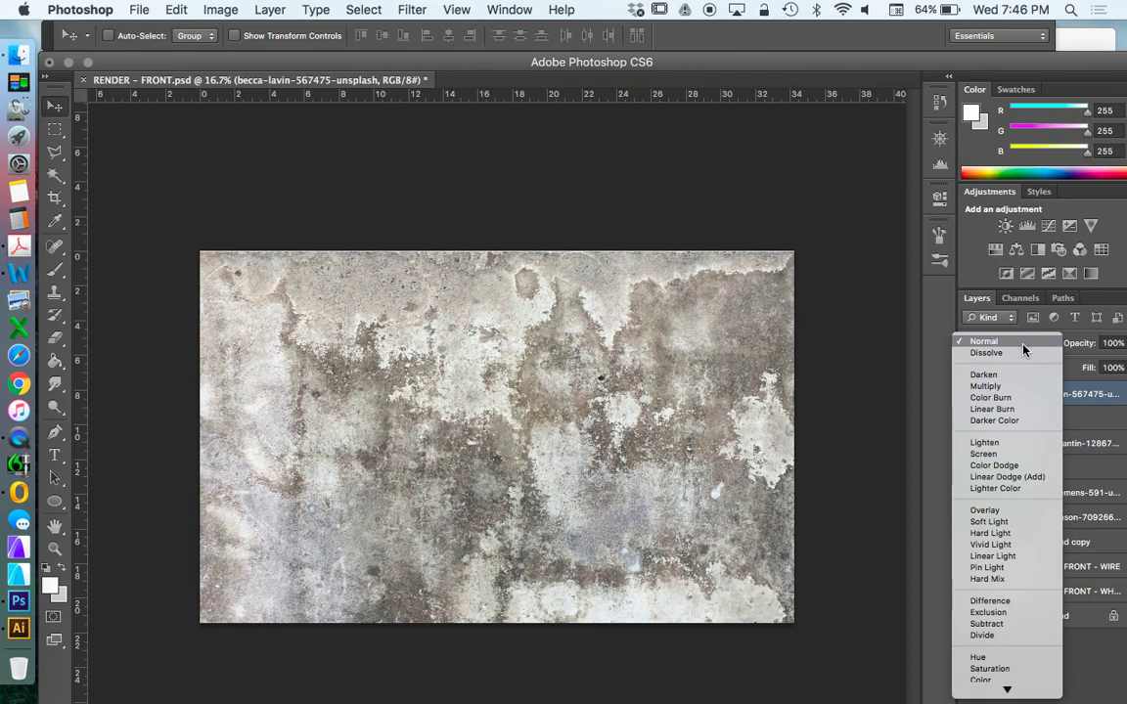
{"action": "left_click", "coordinate": [1018, 456]}
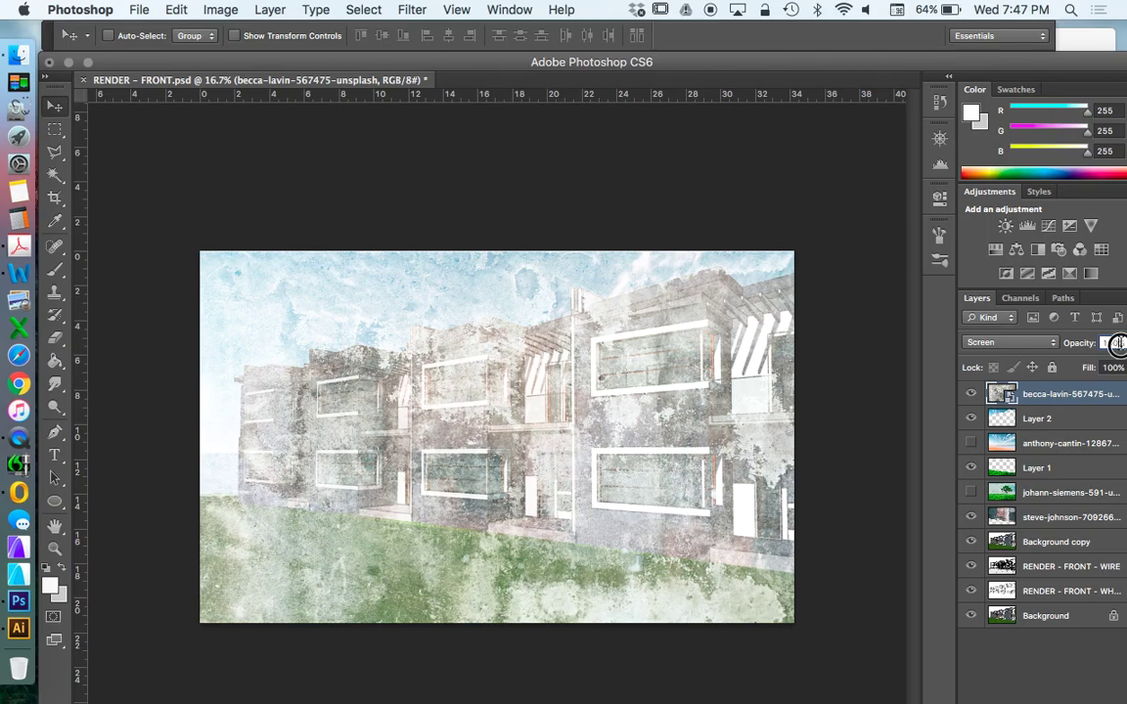
{"action": "left_click", "coordinate": [1080, 342]}
{"action": "type", "text": "80"}
{"action": "key", "text": "Return"}
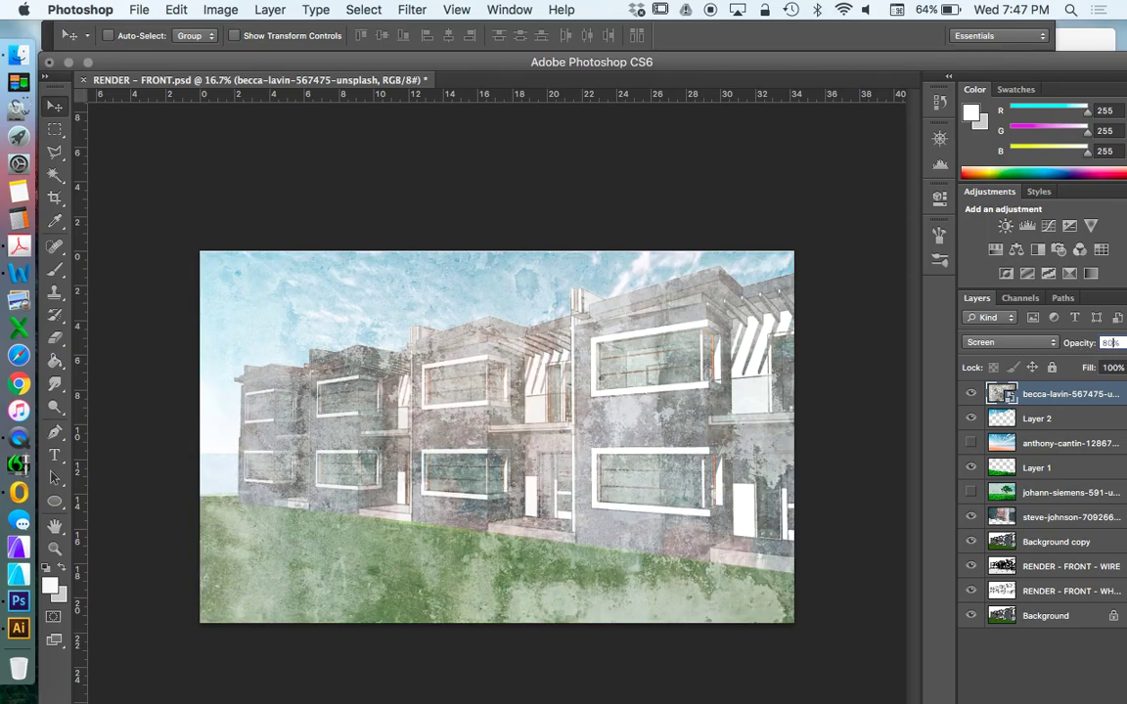
{"action": "type", "text": "8"}
{"action": "key", "text": "Return"}
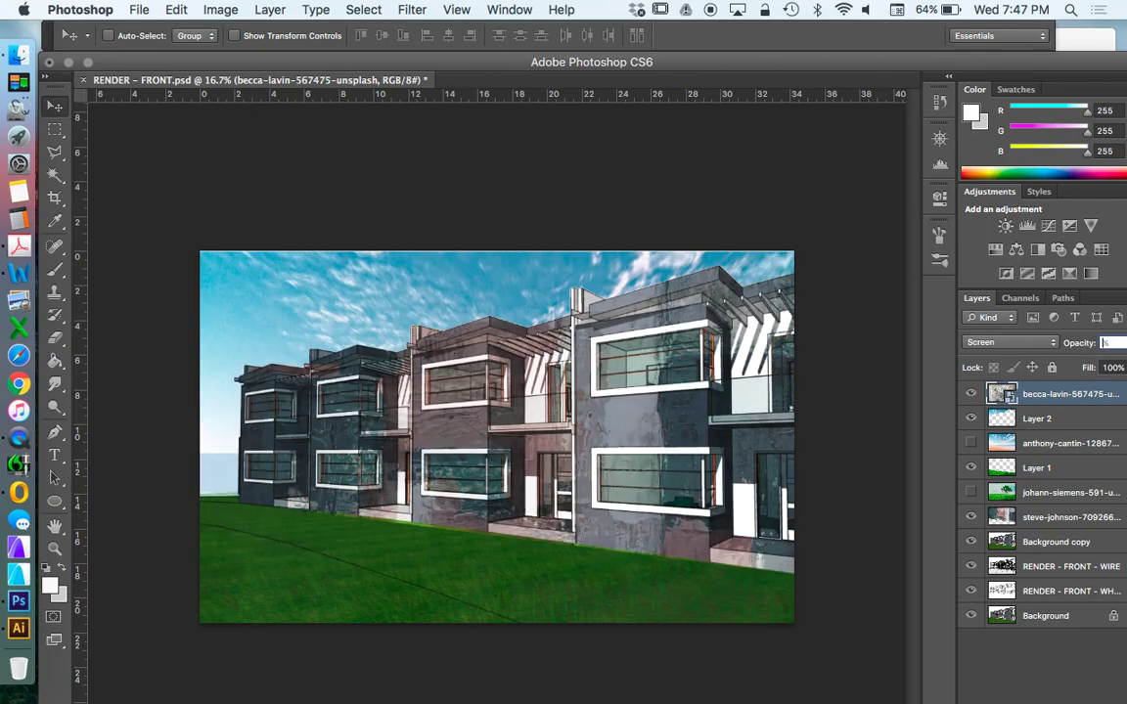
{"action": "type", "text": "60"}
{"action": "key", "text": "Return"}
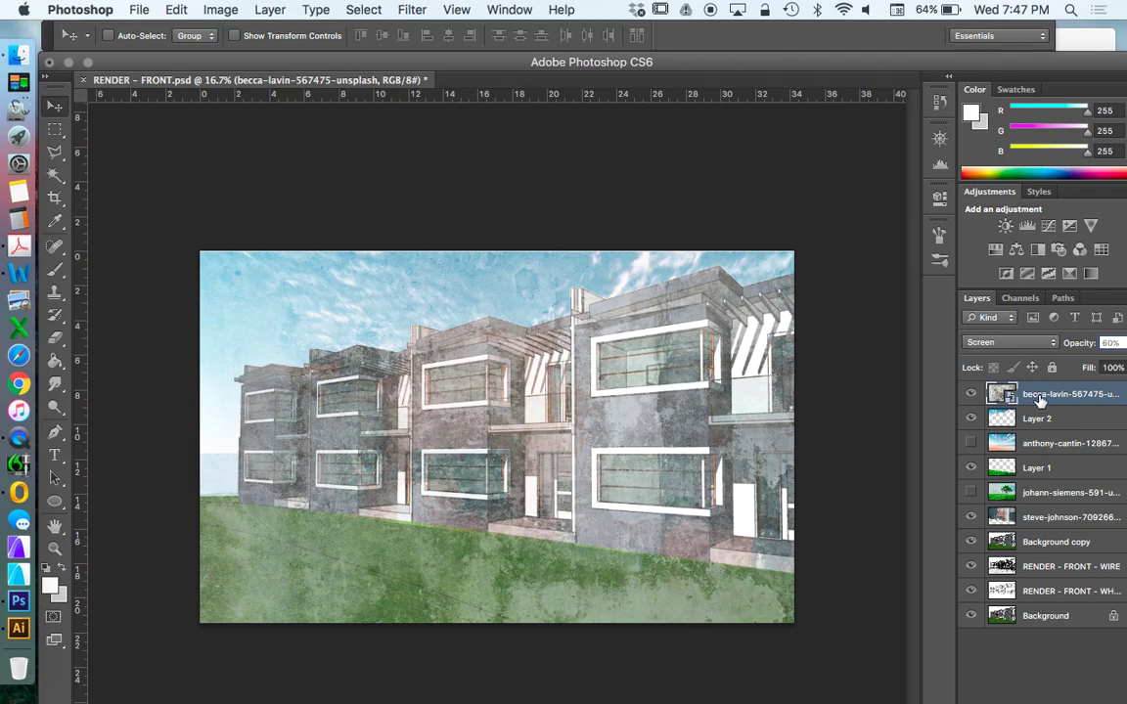
- Rasterize the texture layer and lightly erase it over the left and right building blocks
{"action": "right_click", "coordinate": [1040, 401]}
{"action": "left_click", "coordinate": [944, 316]}
{"action": "left_click", "coordinate": [55, 336]}
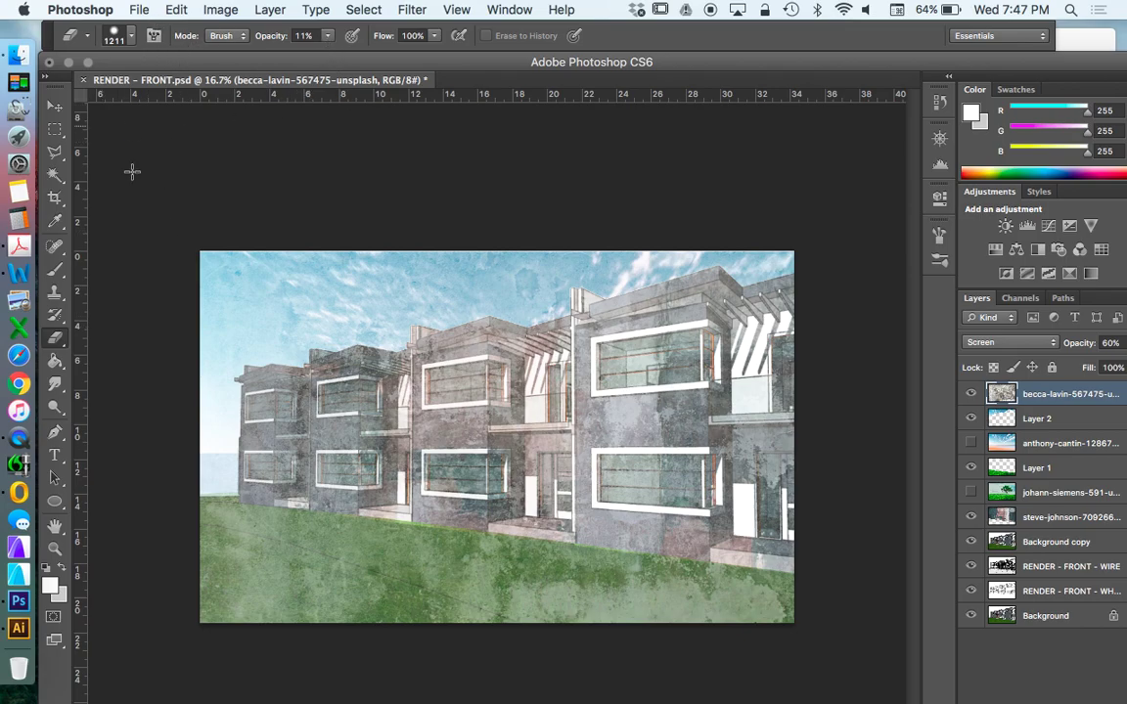
{"action": "mouse_move", "coordinate": [334, 427]}
{"action": "left_mouse_down"}
{"action": "mouse_move", "coordinate": [278, 450]}
{"action": "mouse_move", "coordinate": [284, 397]}
{"action": "mouse_move", "coordinate": [422, 416]}
{"action": "mouse_move", "coordinate": [452, 323]}
{"action": "mouse_move", "coordinate": [528, 503]}
{"action": "mouse_move", "coordinate": [599, 440]}
{"action": "mouse_move", "coordinate": [622, 356]}
{"action": "mouse_move", "coordinate": [757, 314]}
{"action": "mouse_move", "coordinate": [638, 309]}
{"action": "mouse_move", "coordinate": [722, 493]}
{"action": "mouse_move", "coordinate": [783, 522]}
{"action": "mouse_move", "coordinate": [577, 399]}
{"action": "mouse_move", "coordinate": [415, 461]}
{"action": "mouse_move", "coordinate": [313, 416]}
{"action": "mouse_move", "coordinate": [245, 430]}
{"action": "left_mouse_up"}
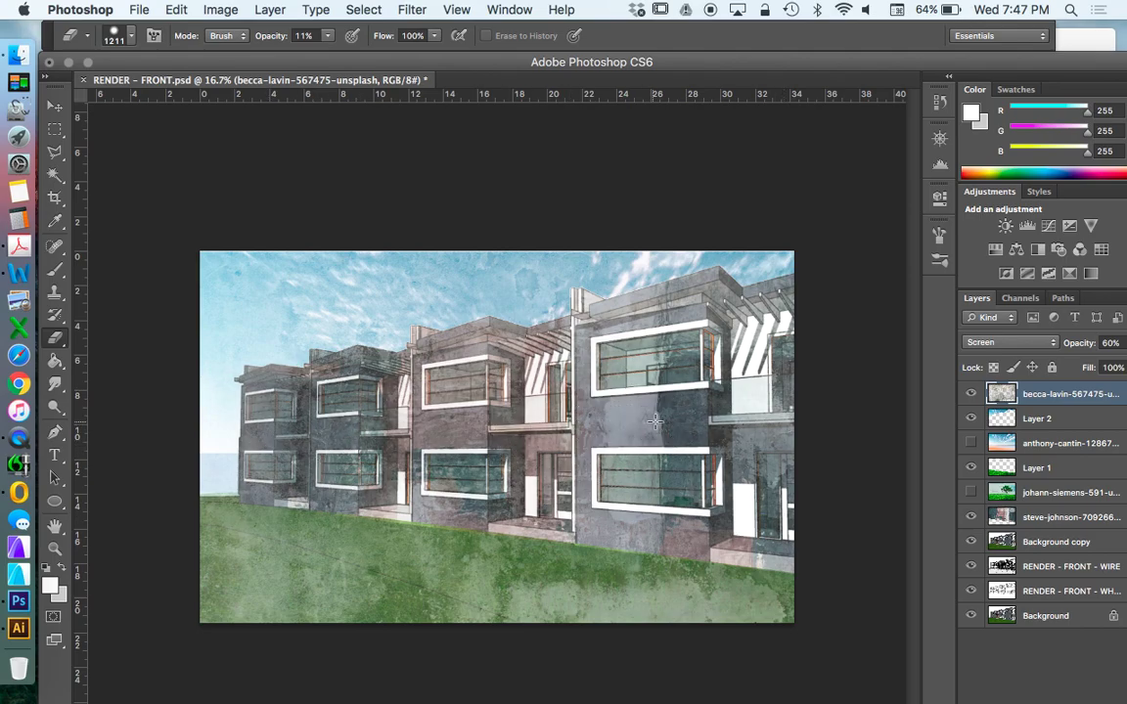
{"action": "mouse_move", "coordinate": [654, 420]}
{"action": "left_mouse_down"}
{"action": "mouse_move", "coordinate": [705, 381]}
{"action": "mouse_move", "coordinate": [700, 323]}
{"action": "mouse_move", "coordinate": [636, 430]}
{"action": "mouse_move", "coordinate": [761, 479]}
{"action": "mouse_move", "coordinate": [606, 440]}
{"action": "mouse_move", "coordinate": [576, 390]}
{"action": "mouse_move", "coordinate": [739, 348]}
{"action": "mouse_move", "coordinate": [711, 364]}
{"action": "mouse_move", "coordinate": [626, 533]}
{"action": "mouse_move", "coordinate": [597, 413]}
{"action": "mouse_move", "coordinate": [659, 331]}
{"action": "mouse_move", "coordinate": [645, 289]}
{"action": "mouse_move", "coordinate": [690, 272]}
{"action": "left_mouse_up"}
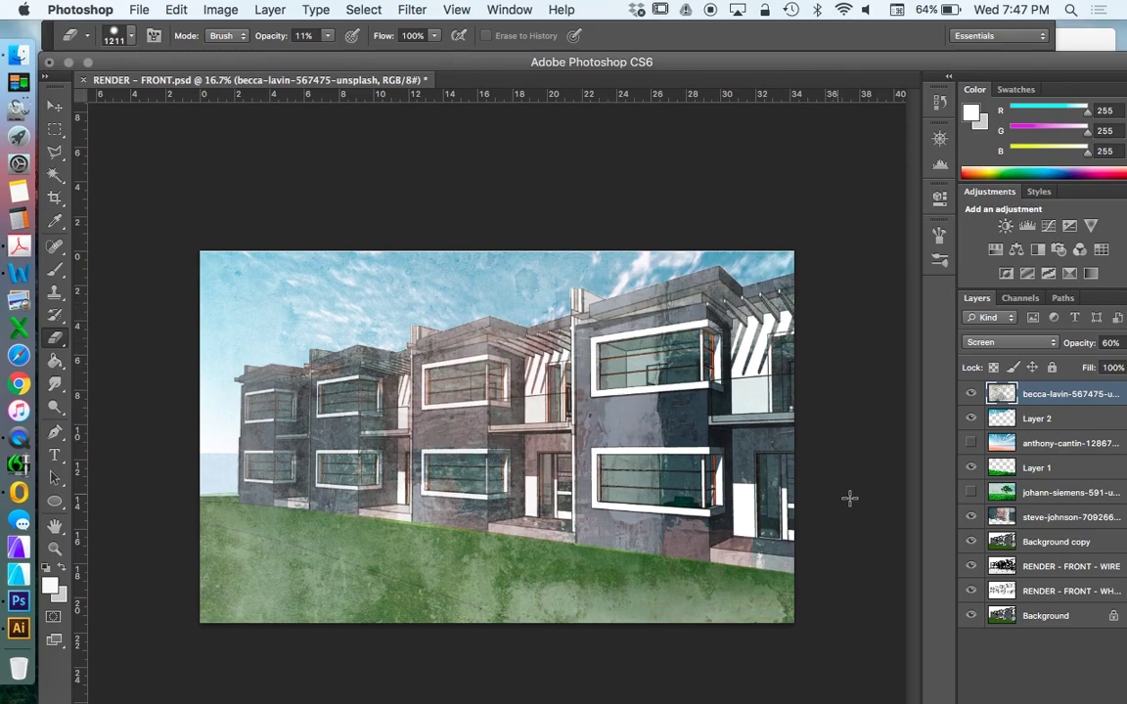